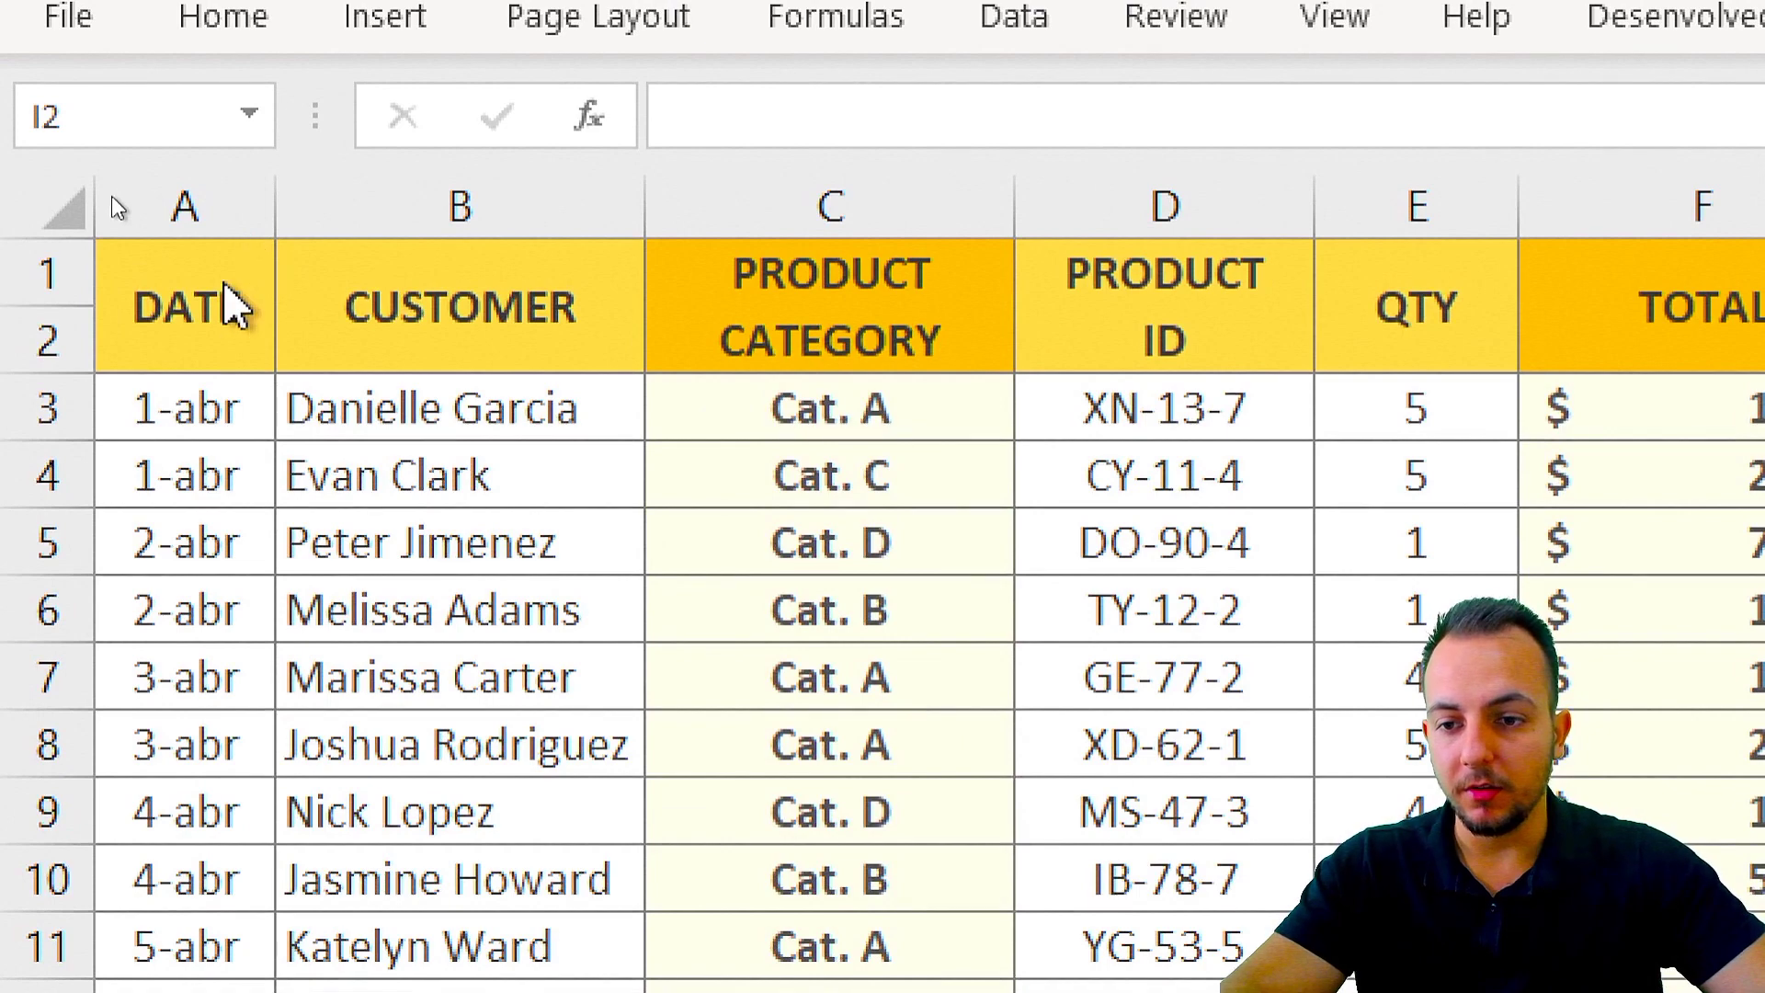
- Review the sheet's DATE, CUSTOMER, PRODUCT CATEGORY, PRODUCT ID, QTY and TOTAL columns
left_click(235, 206)
left_click(552, 205)
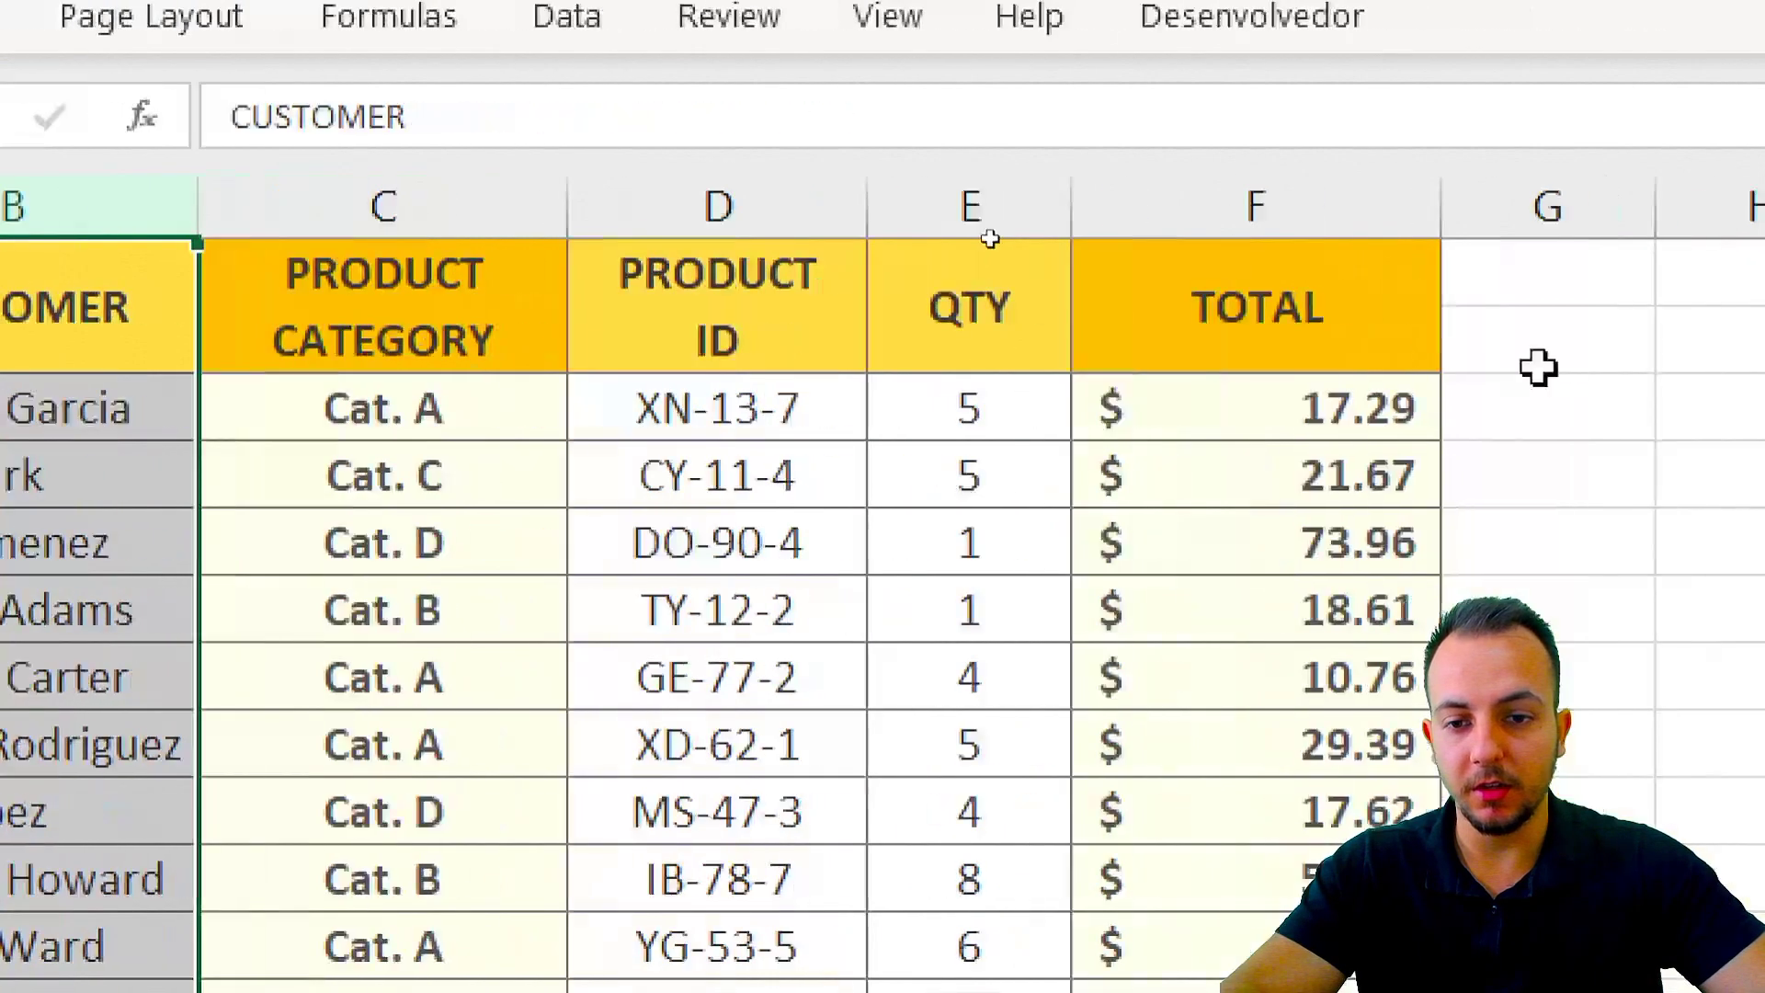
left_click(432, 202)
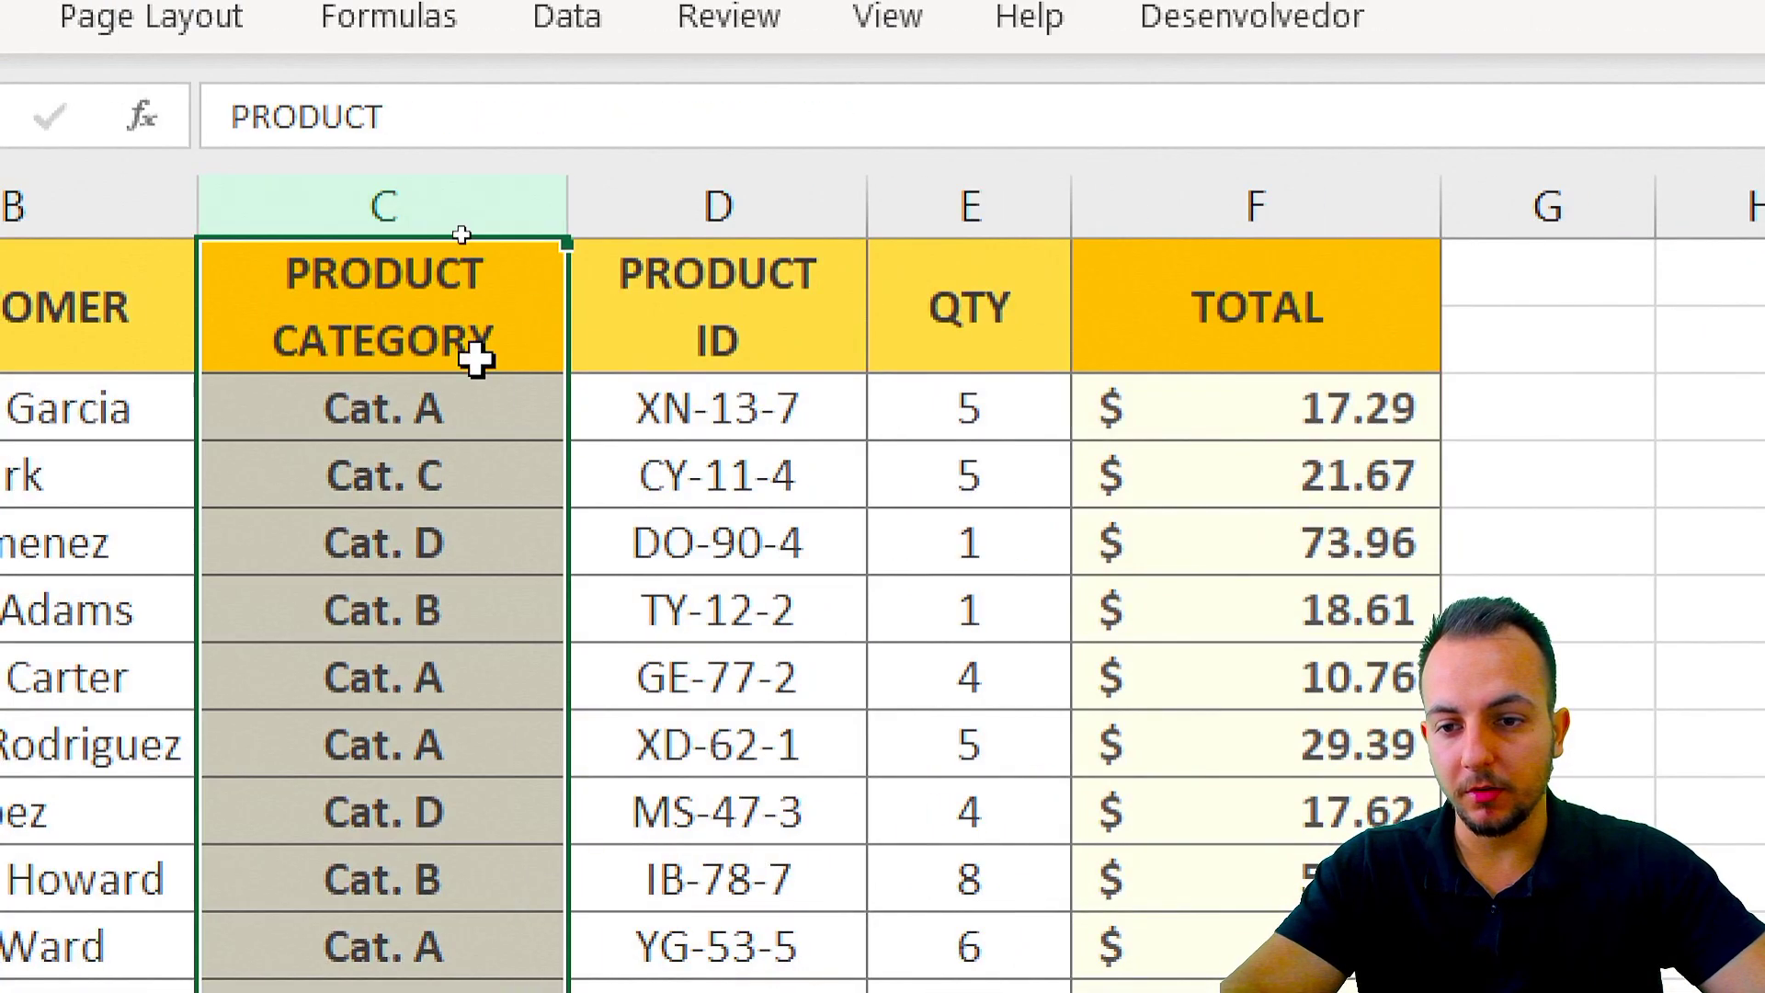
left_click(754, 209)
left_click(972, 206)
left_click(1232, 208)
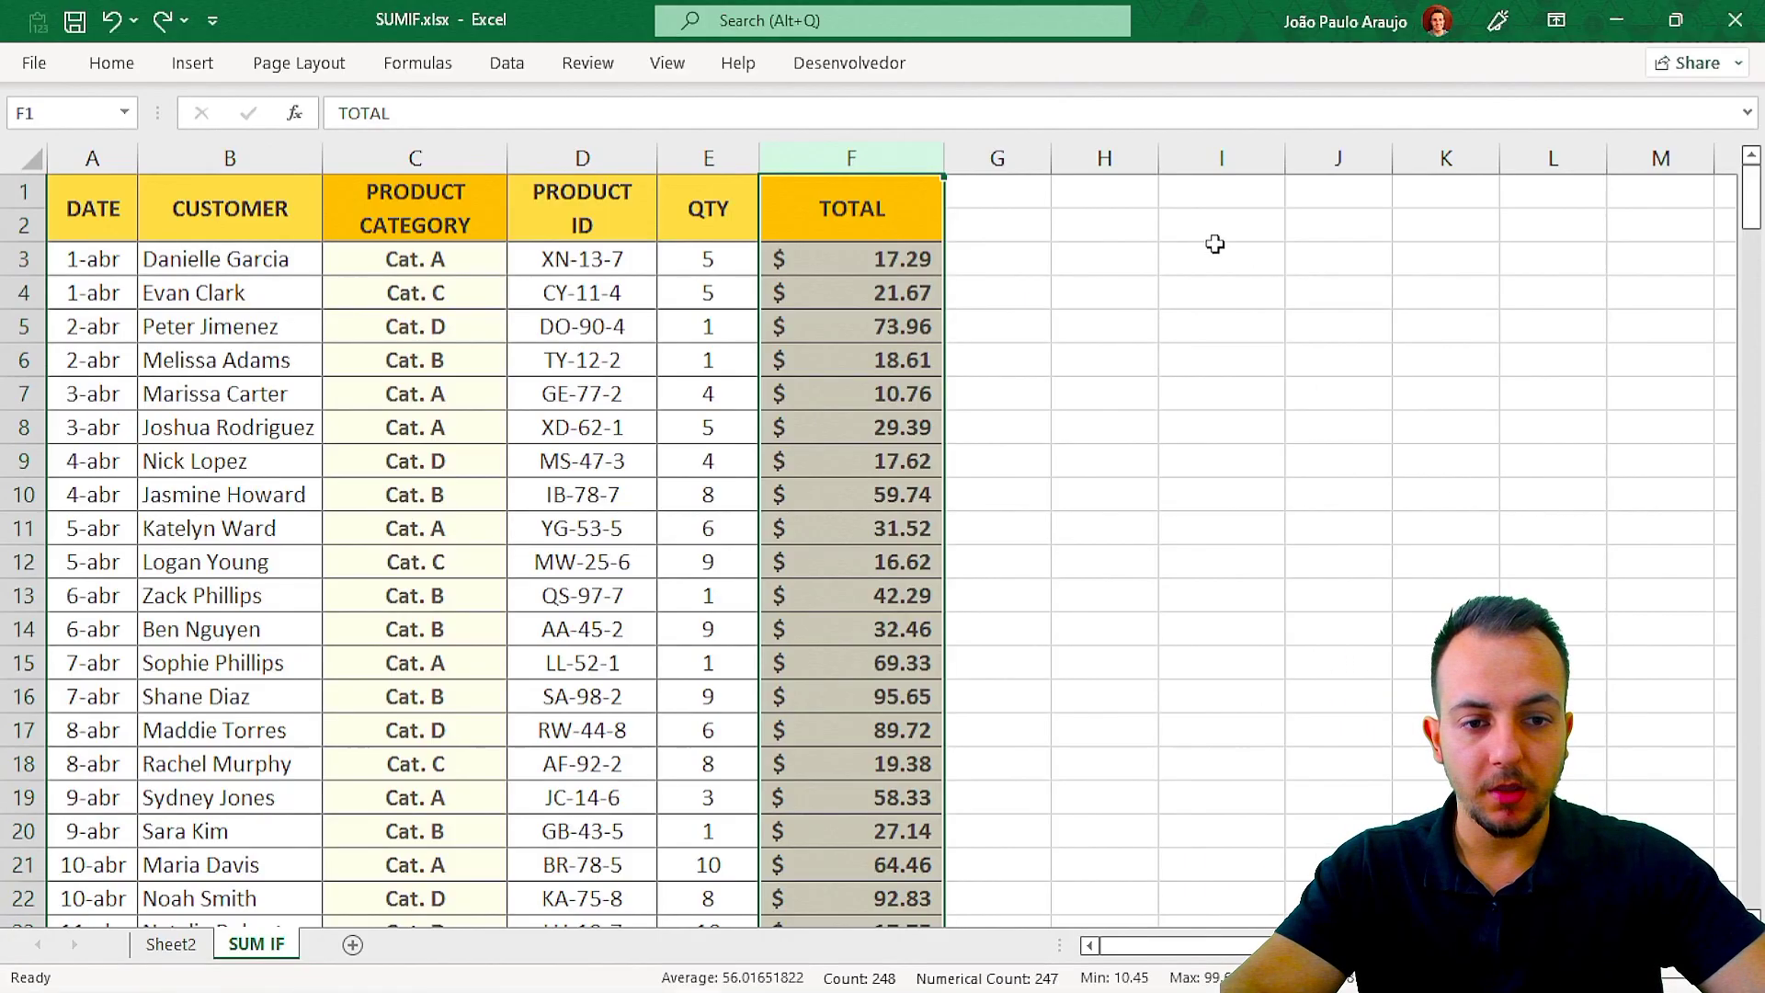
- Enter a TOTAL SALE label with =SUM(F:F) beneath it, returning 13836.08
left_click(1194, 226)
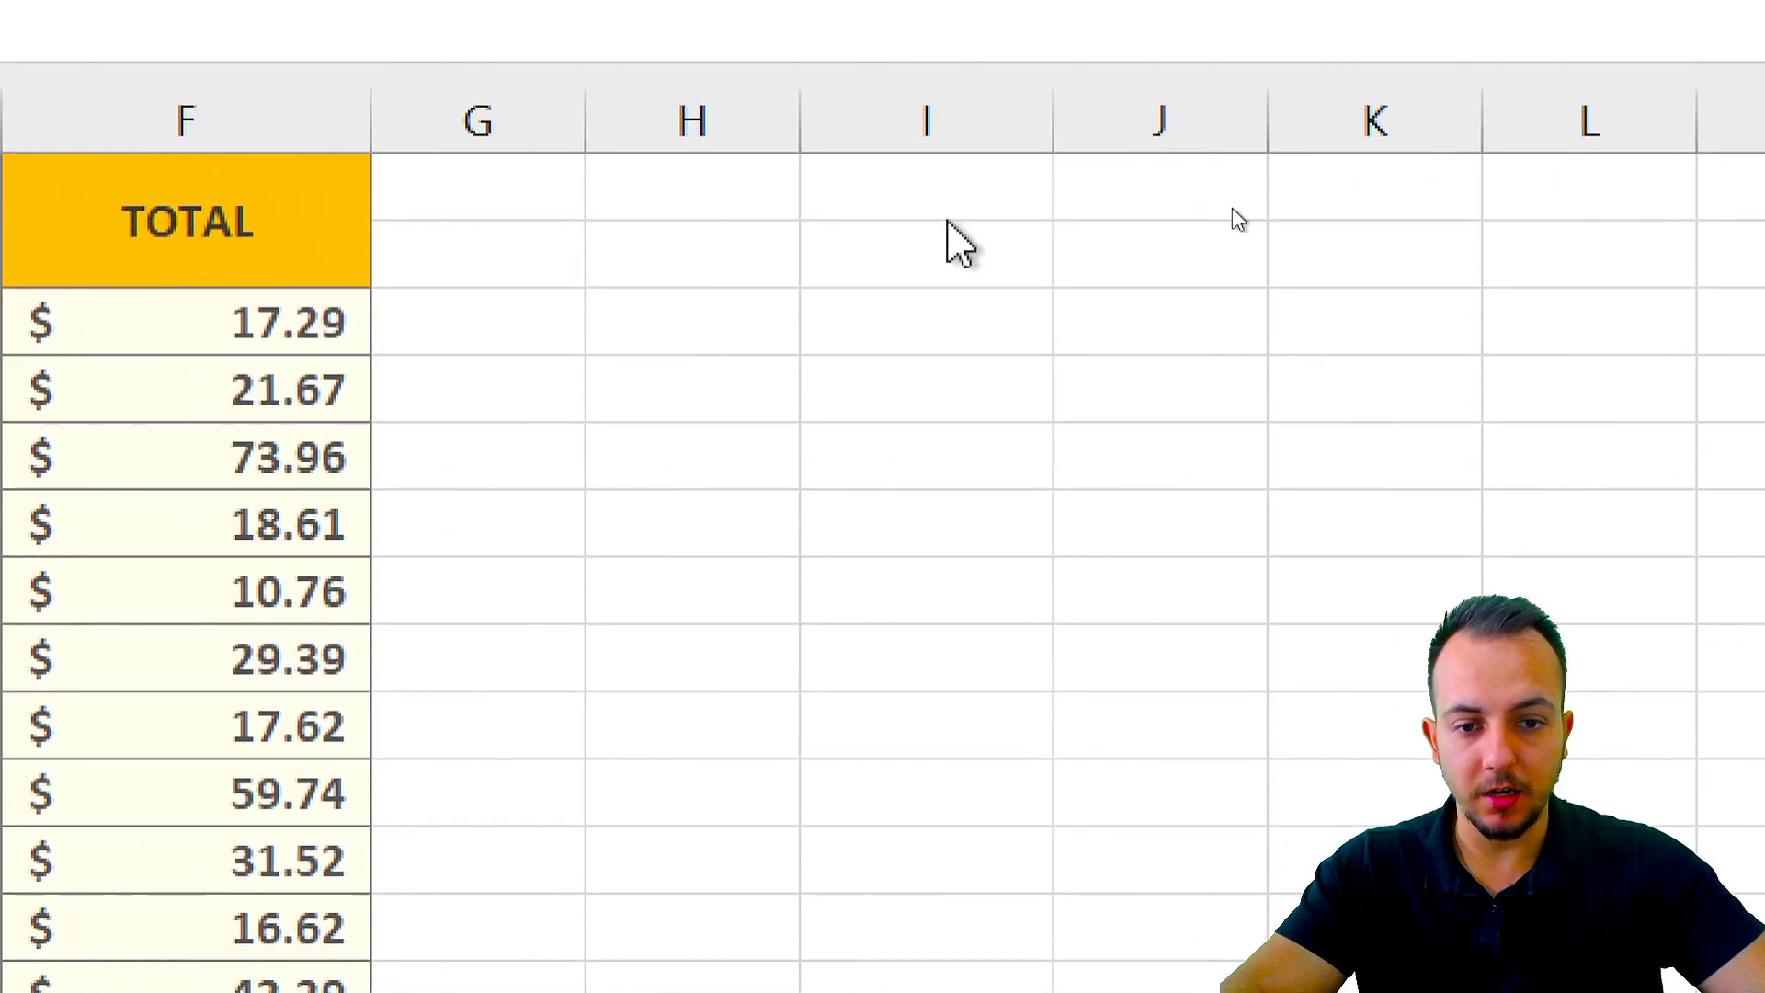
type("TOTAL SALE")
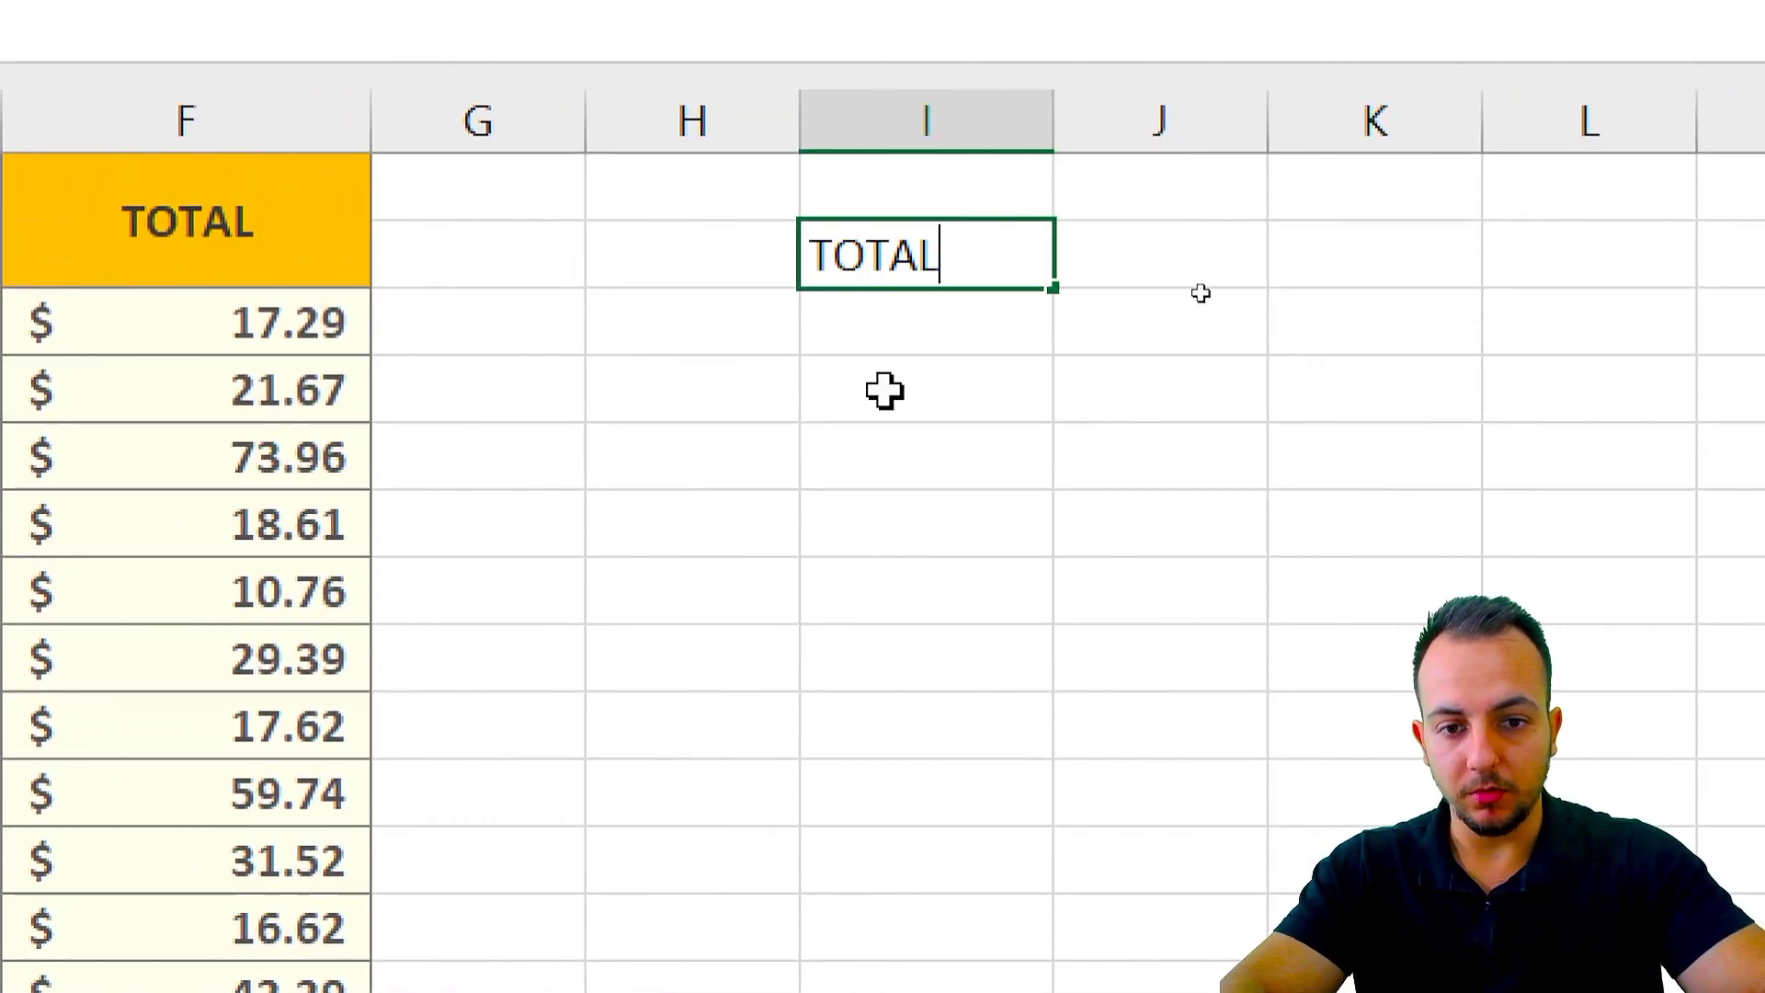
key("Return")
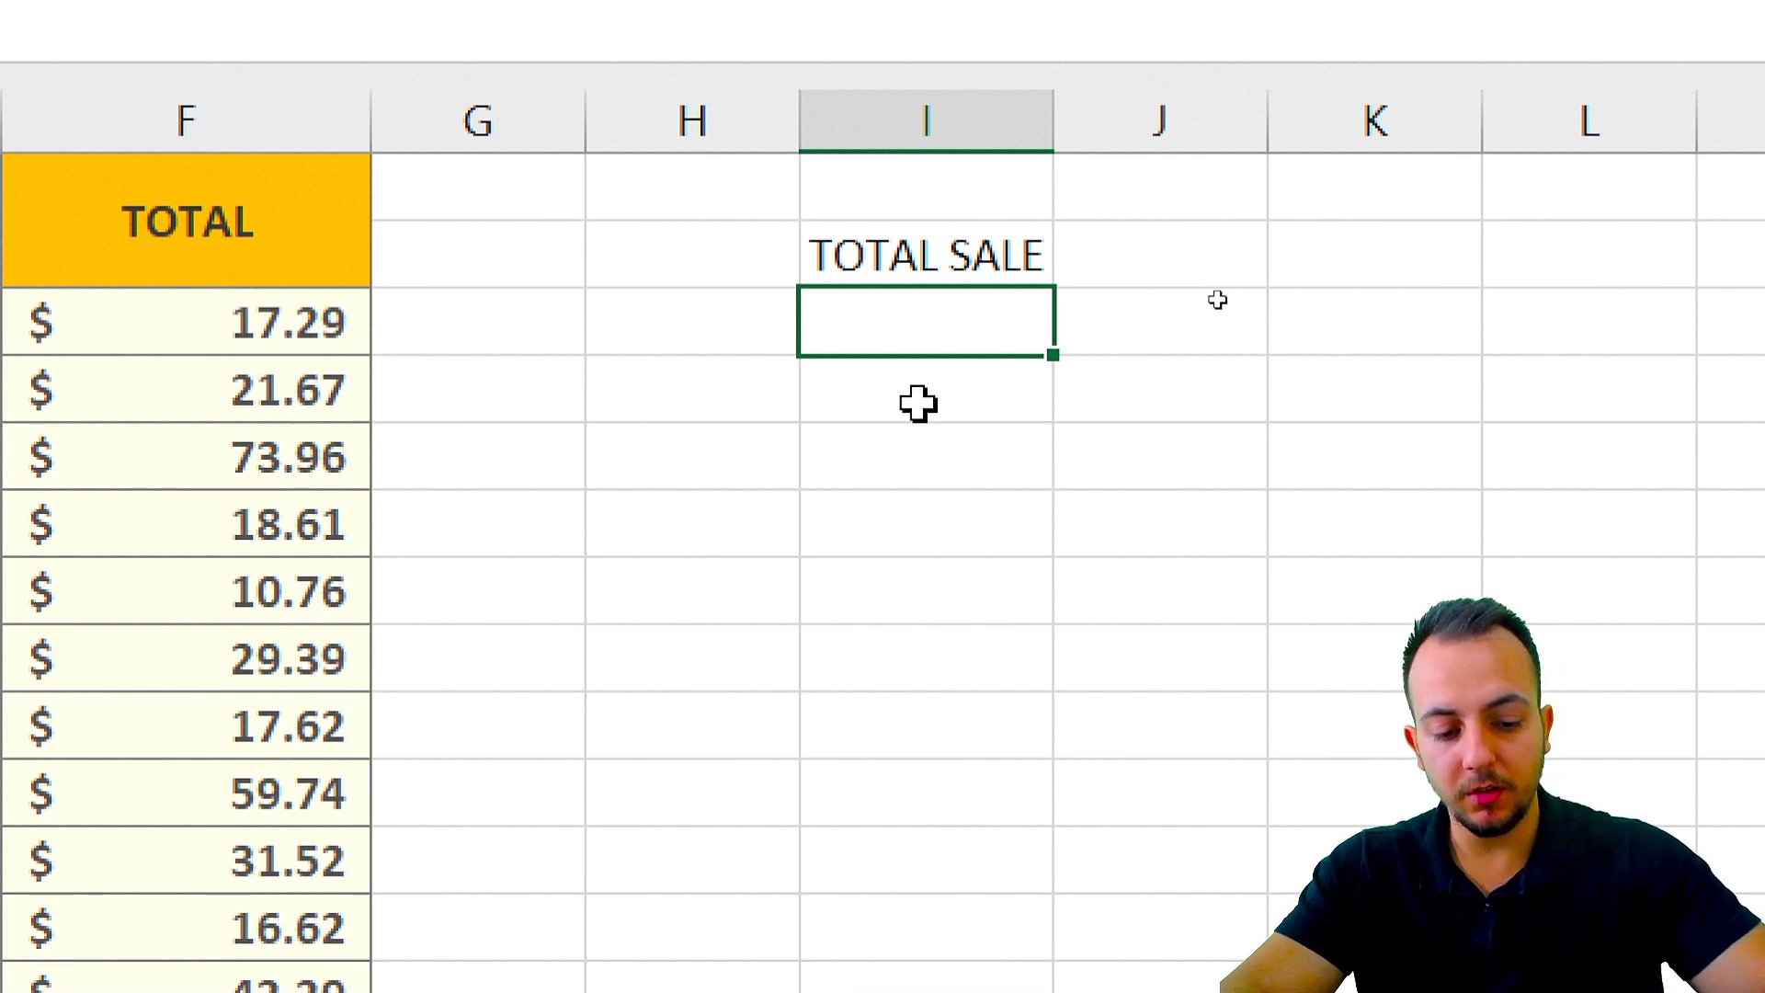
type("=")
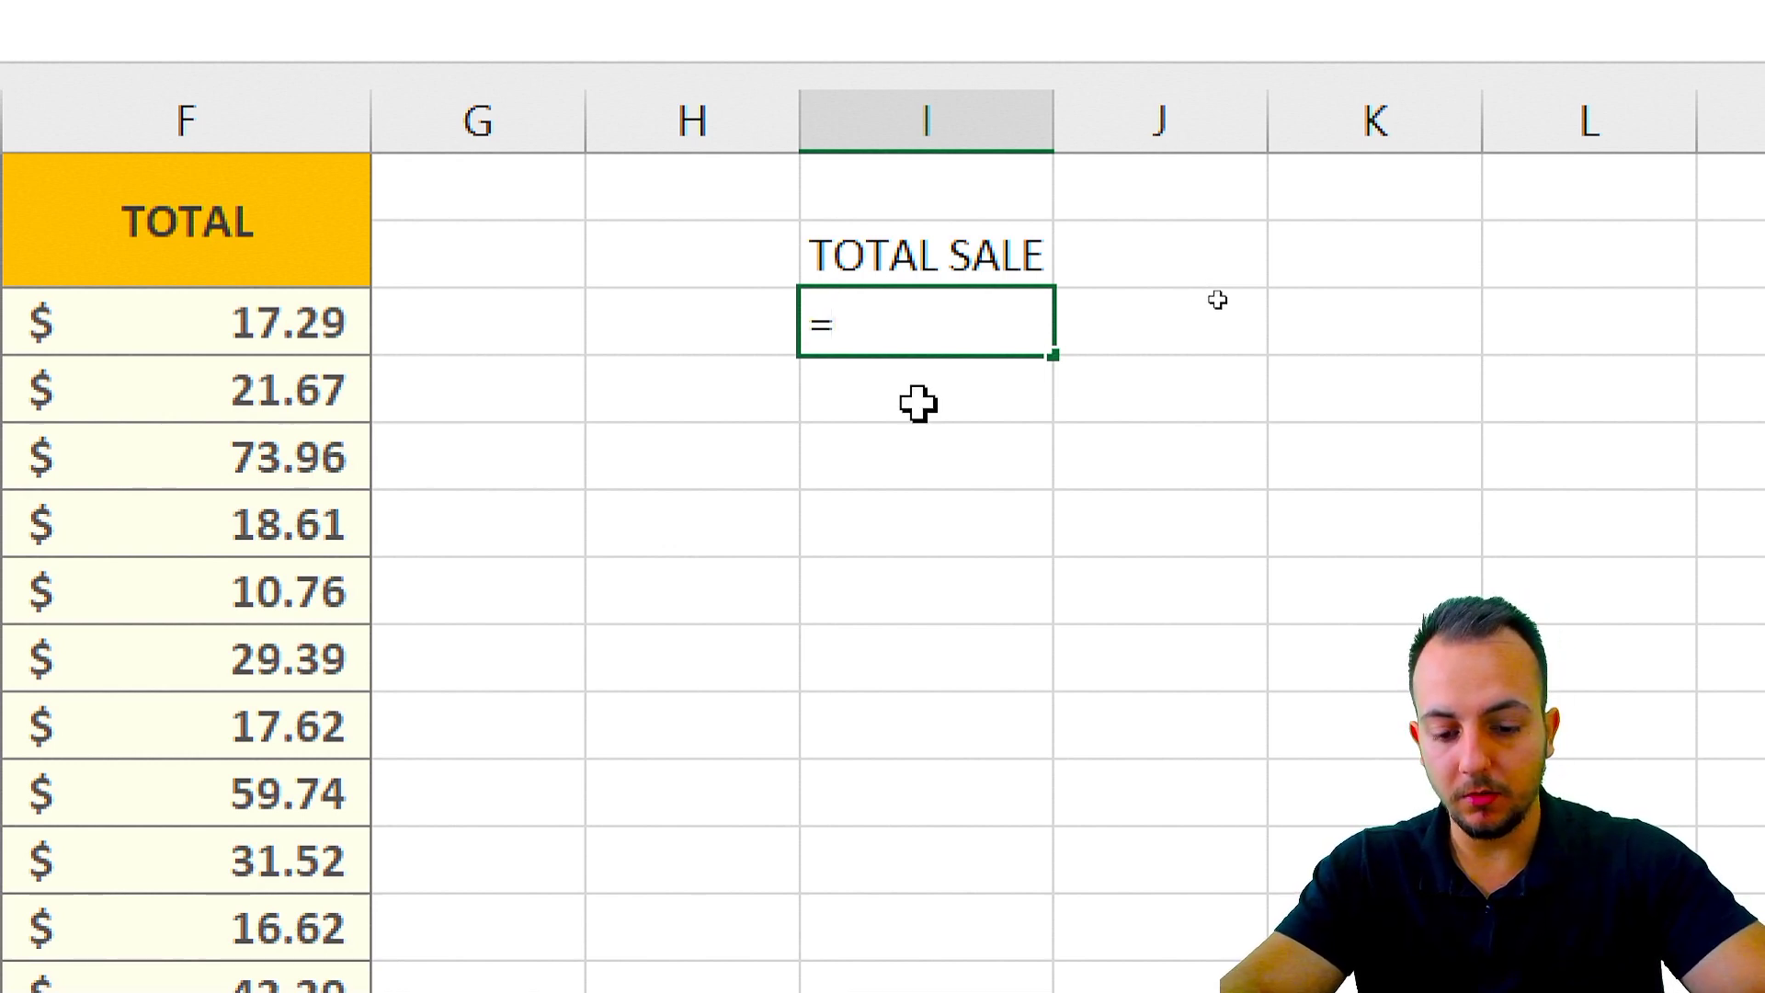
type("SUM")
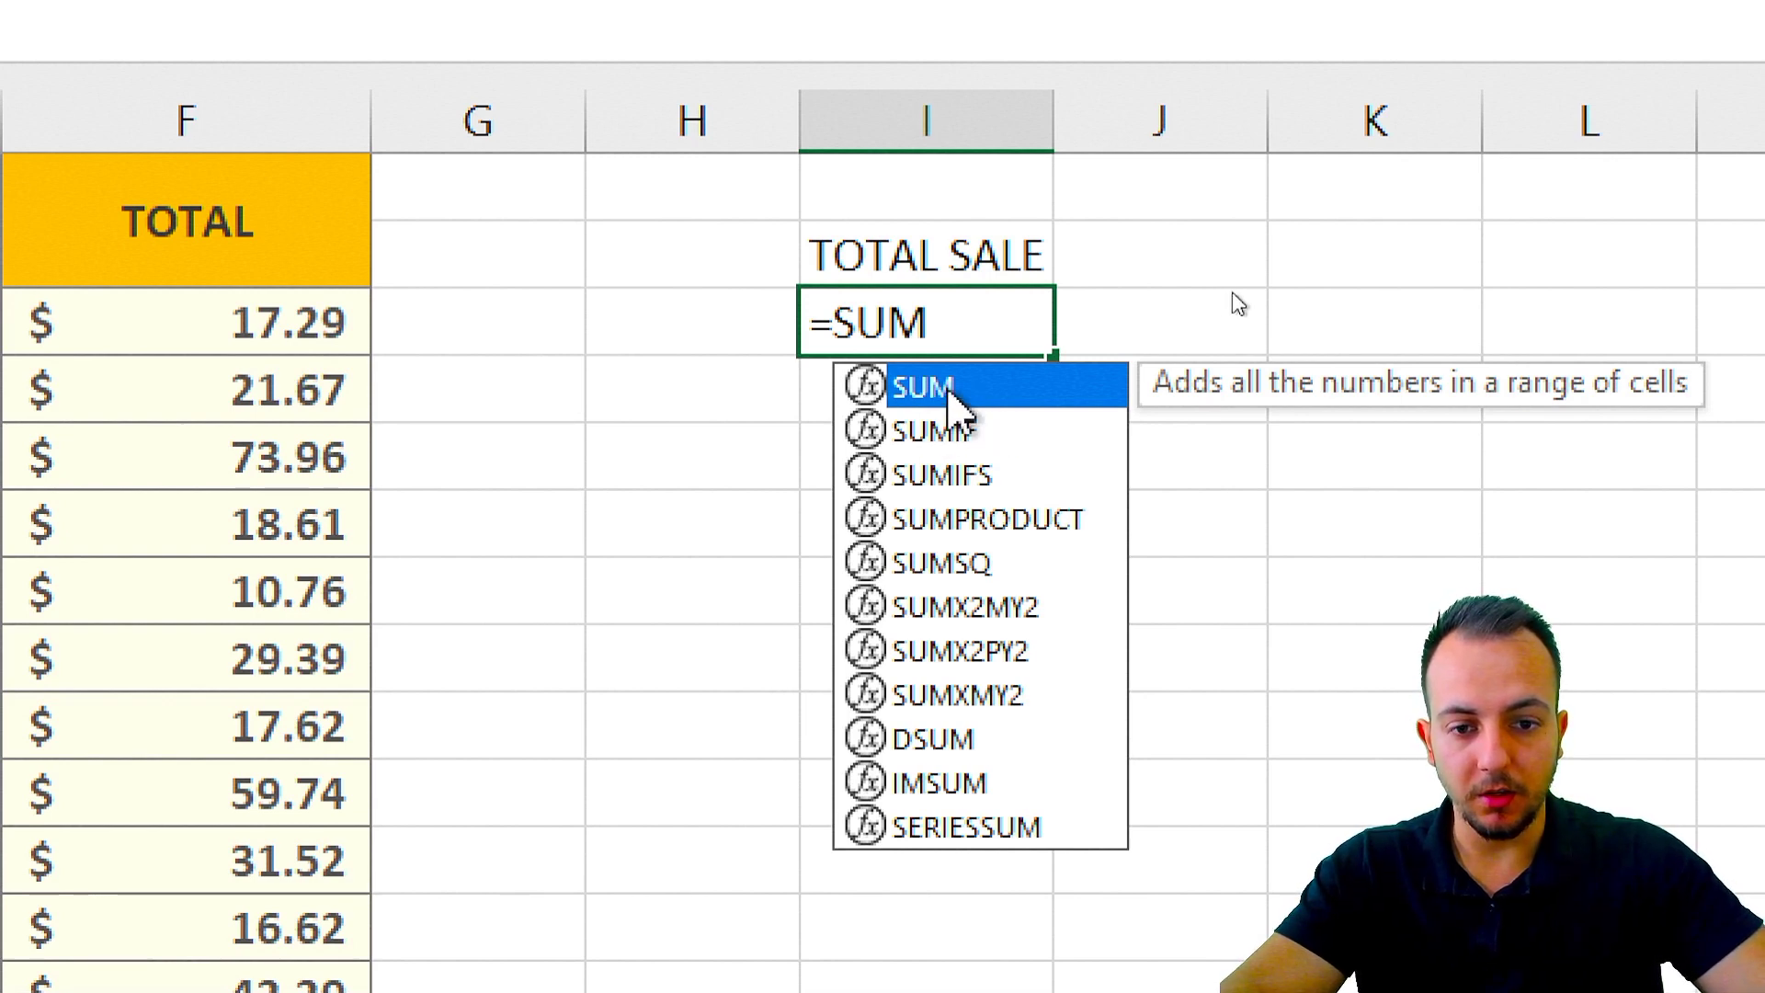
double_click(929, 386)
scroll(217, 417, "left", 5)
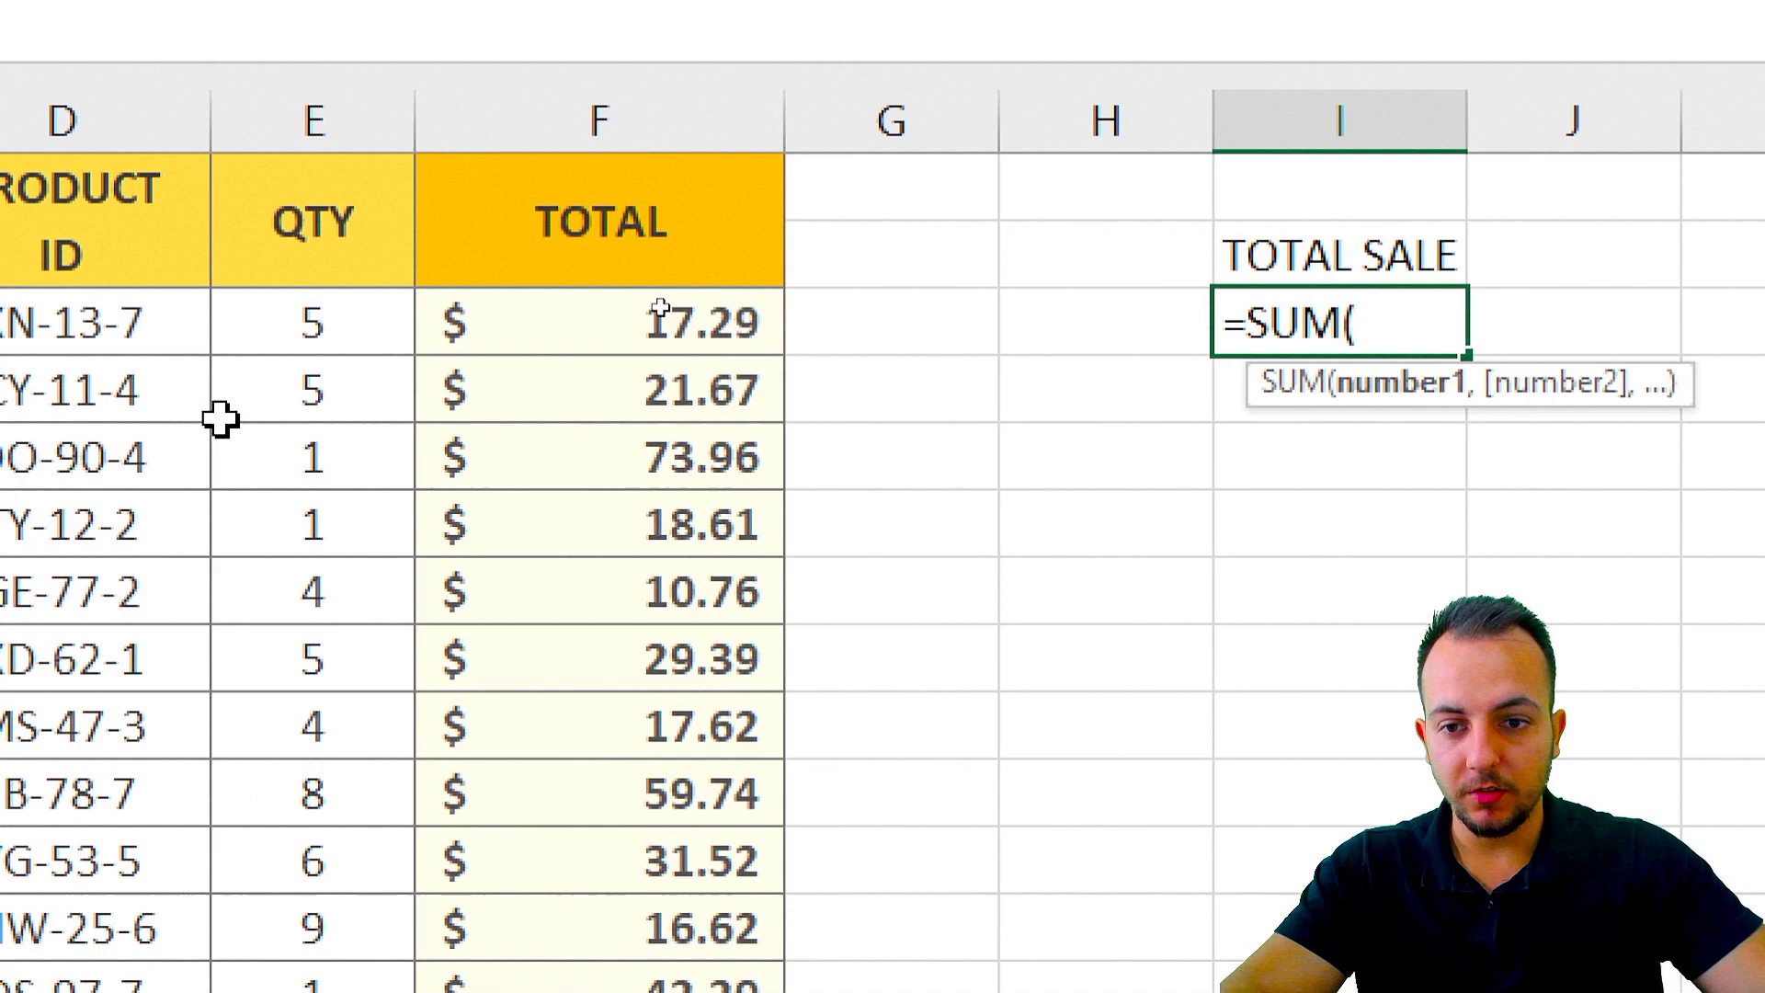
left_click(705, 113)
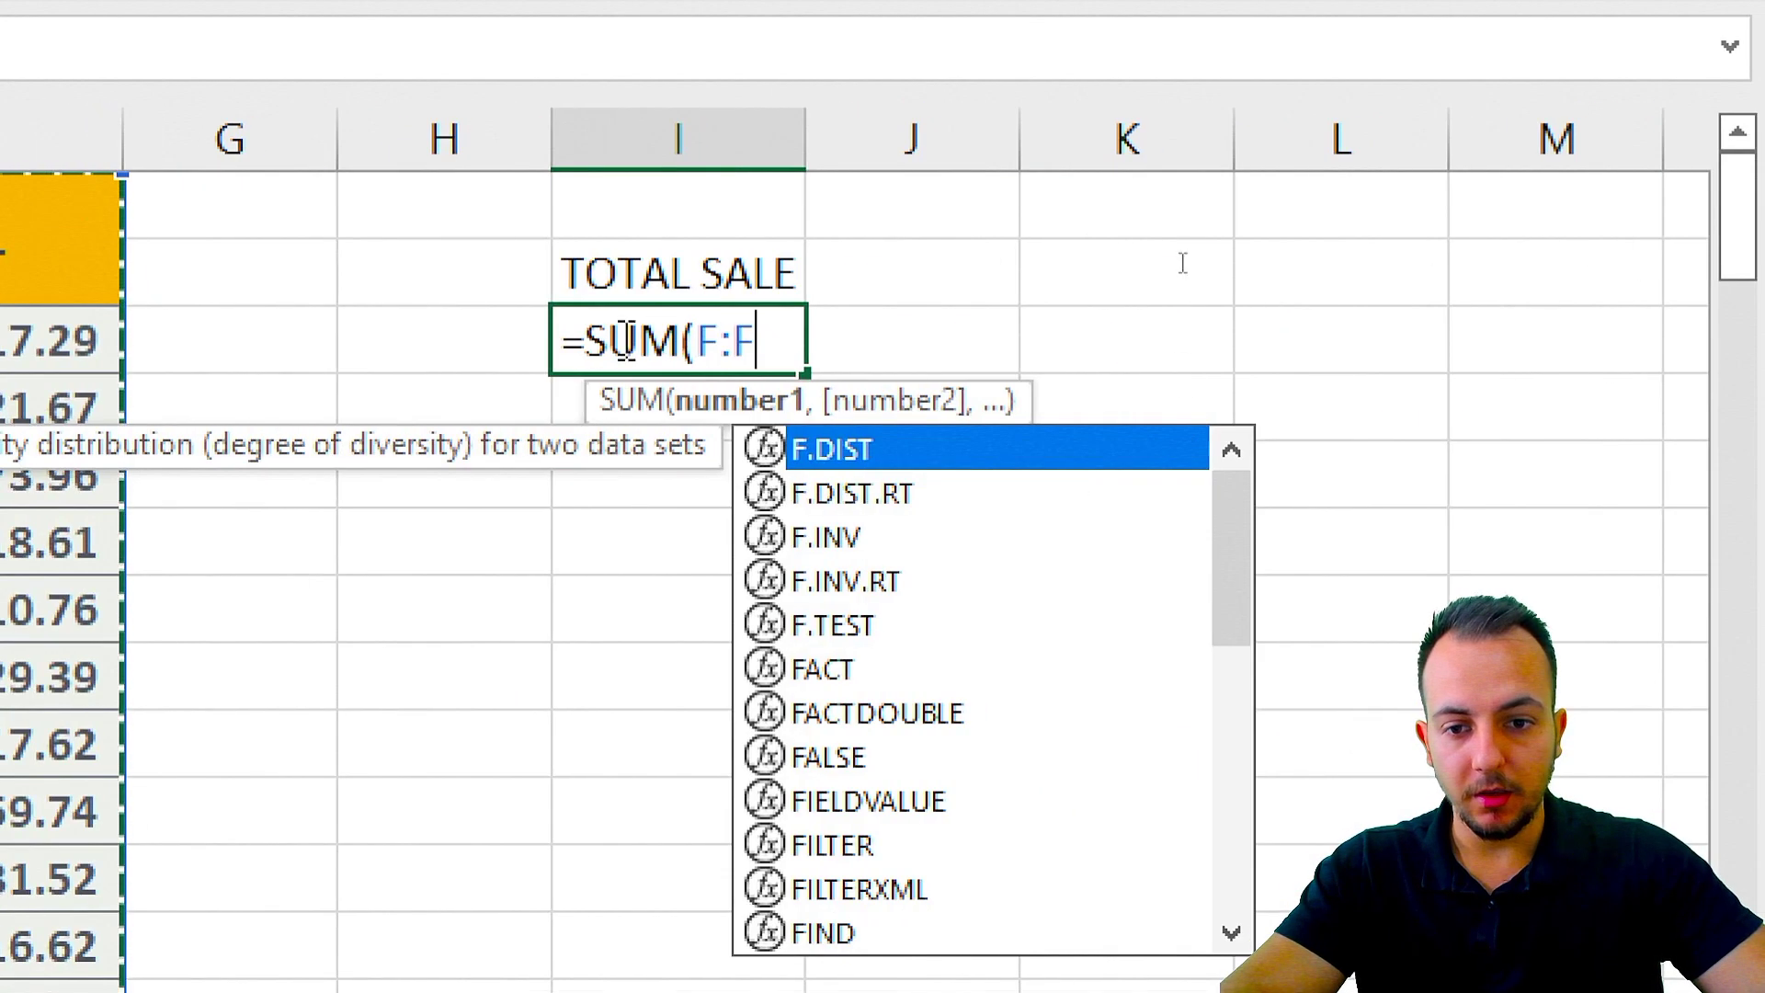
type(")")
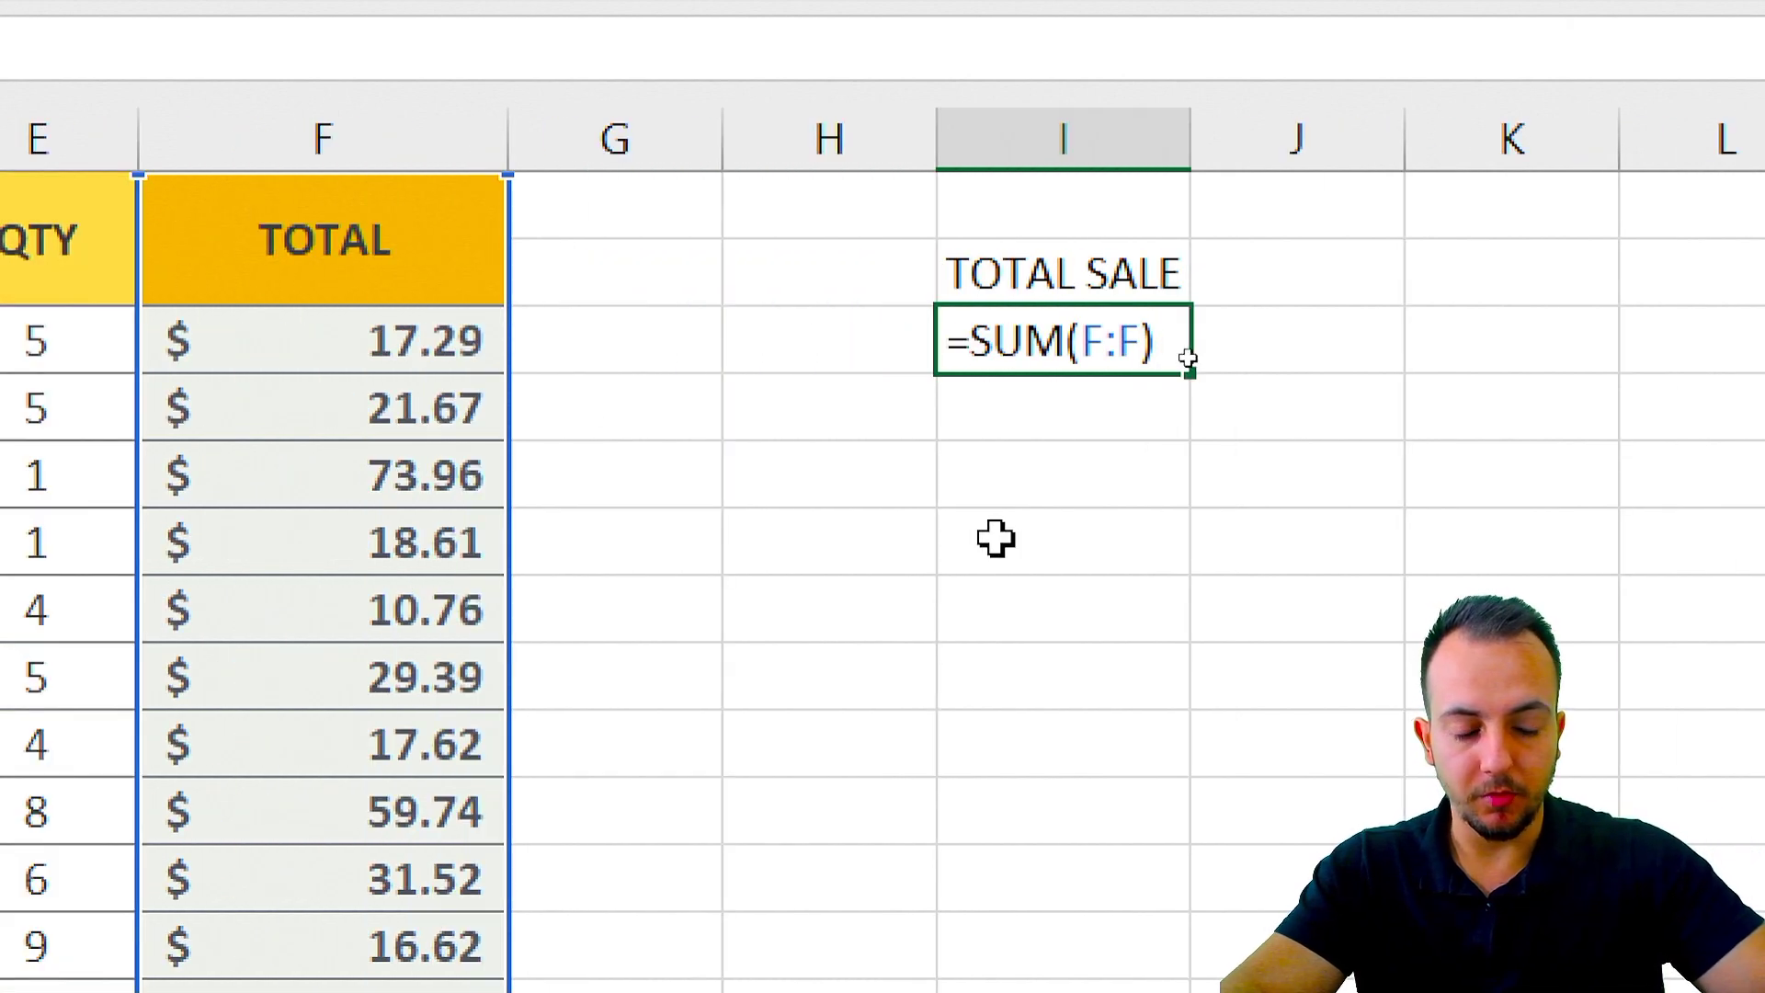
key("Return")
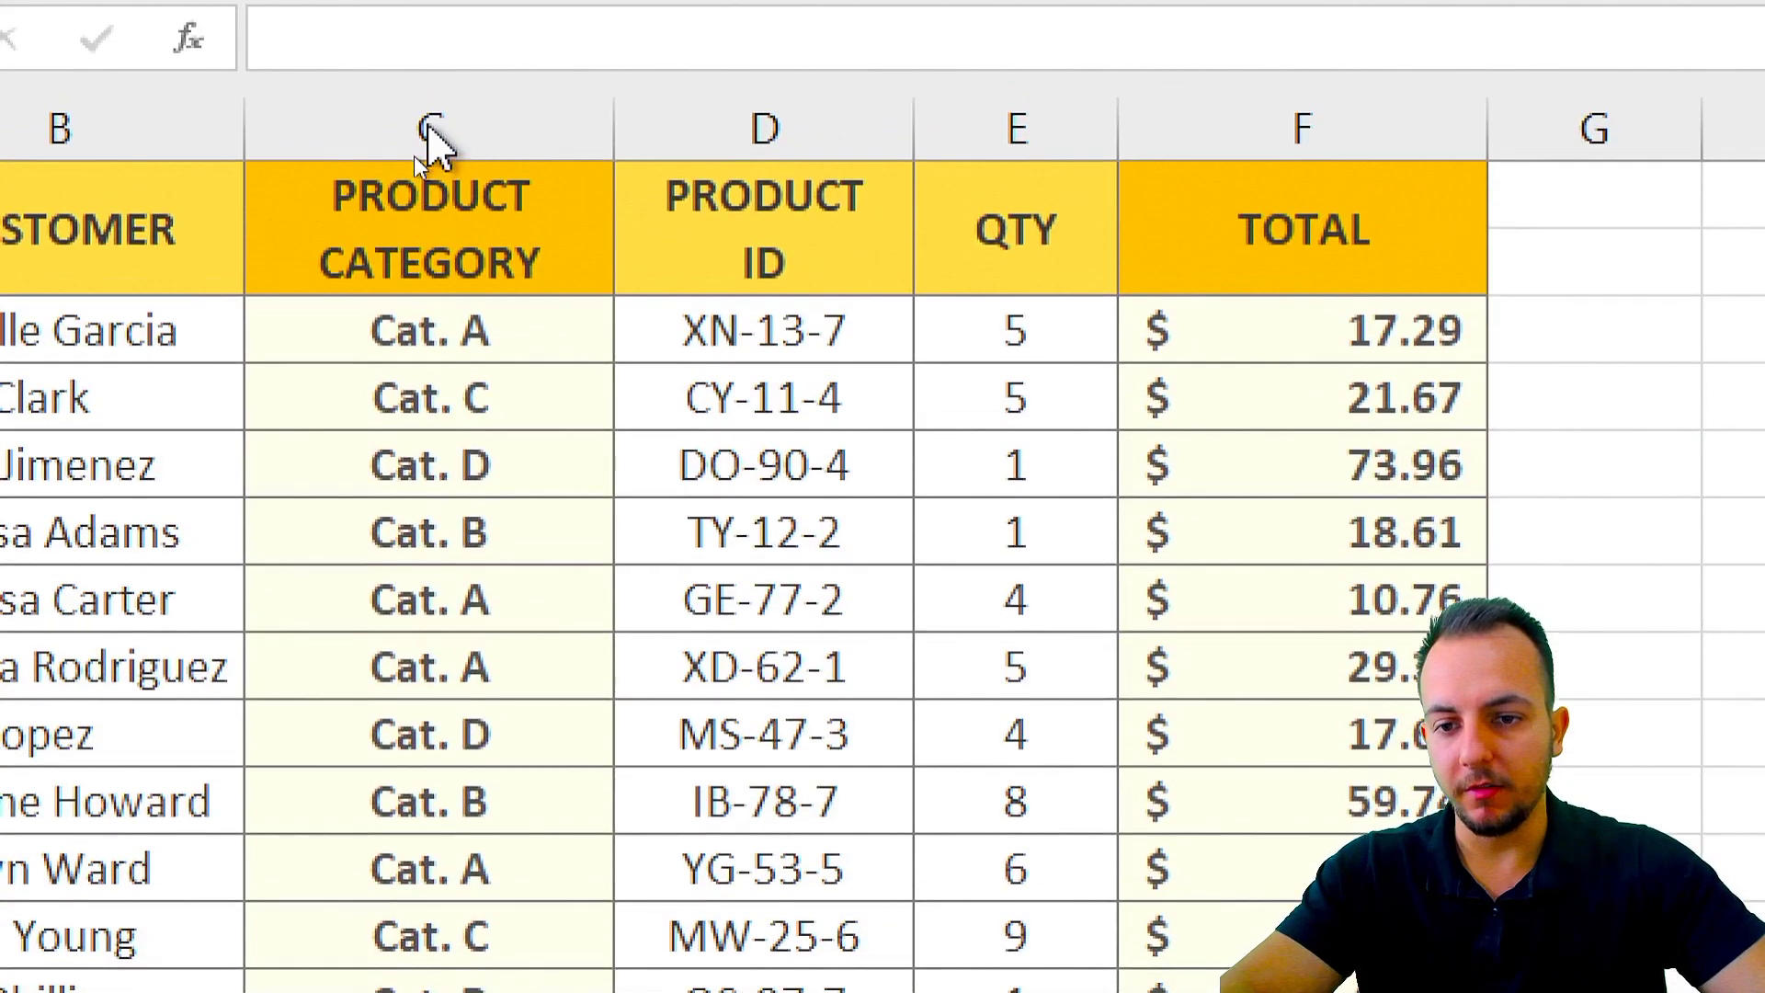
left_click(522, 333)
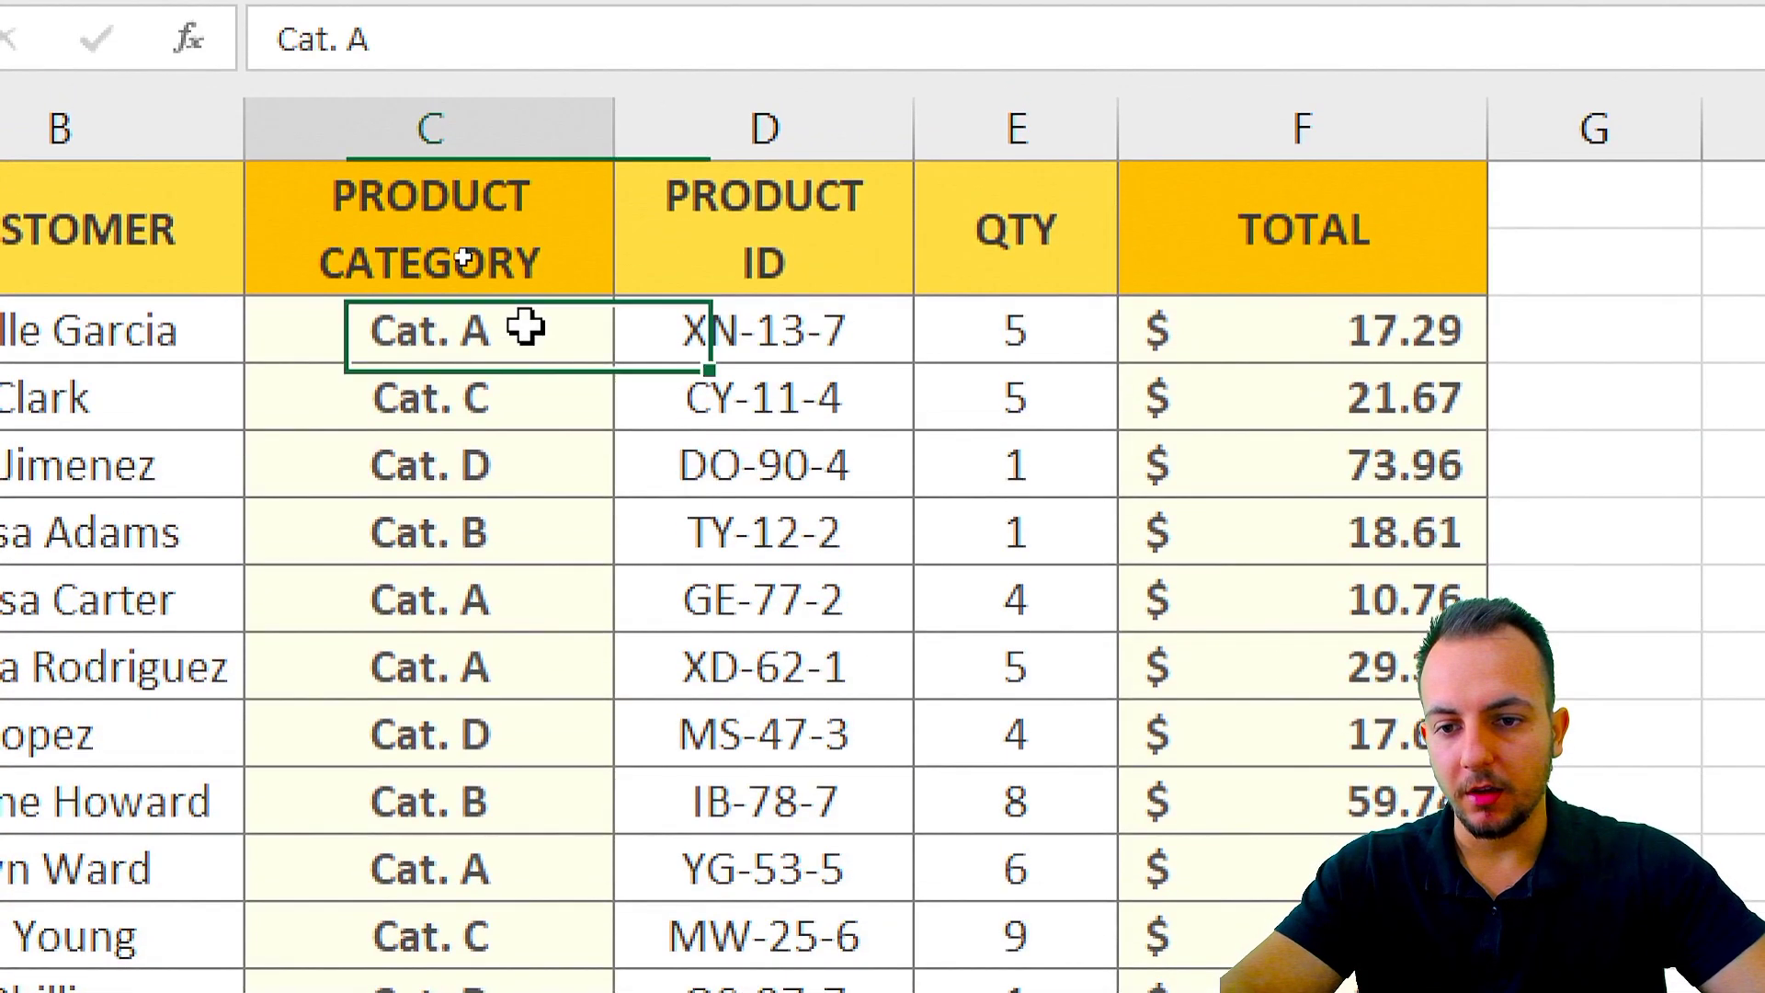
left_click(528, 402)
left_click(528, 457)
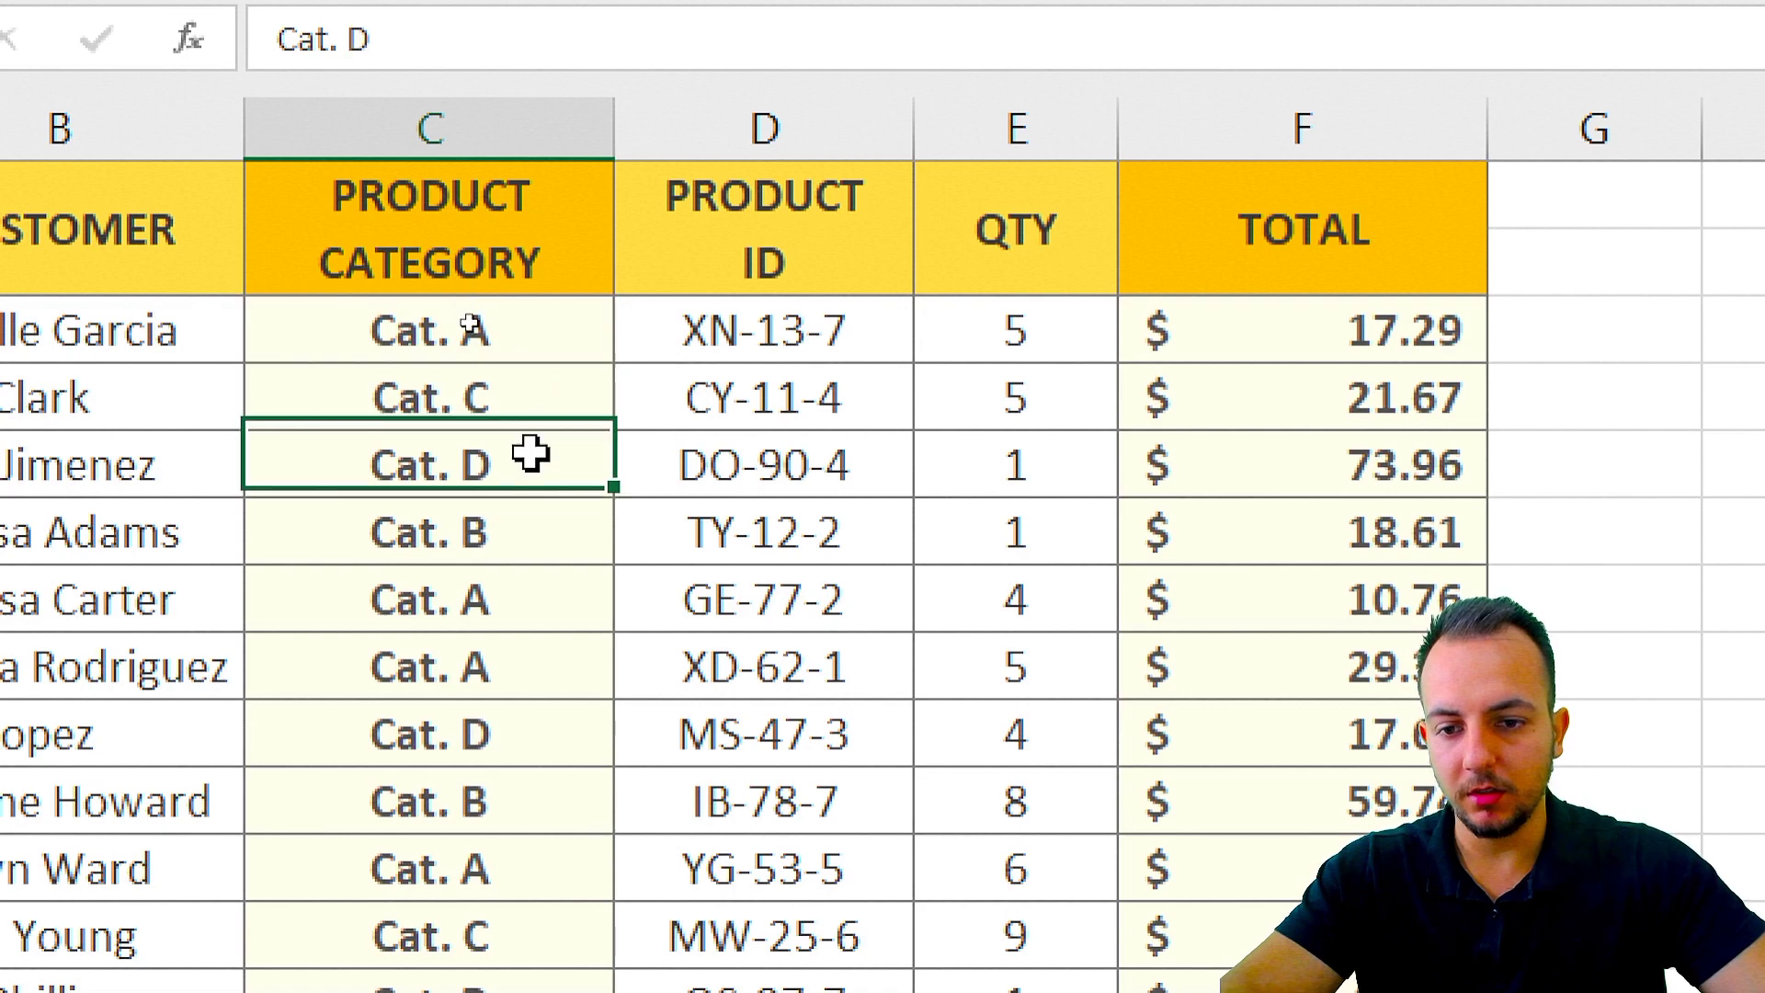
left_click(518, 530)
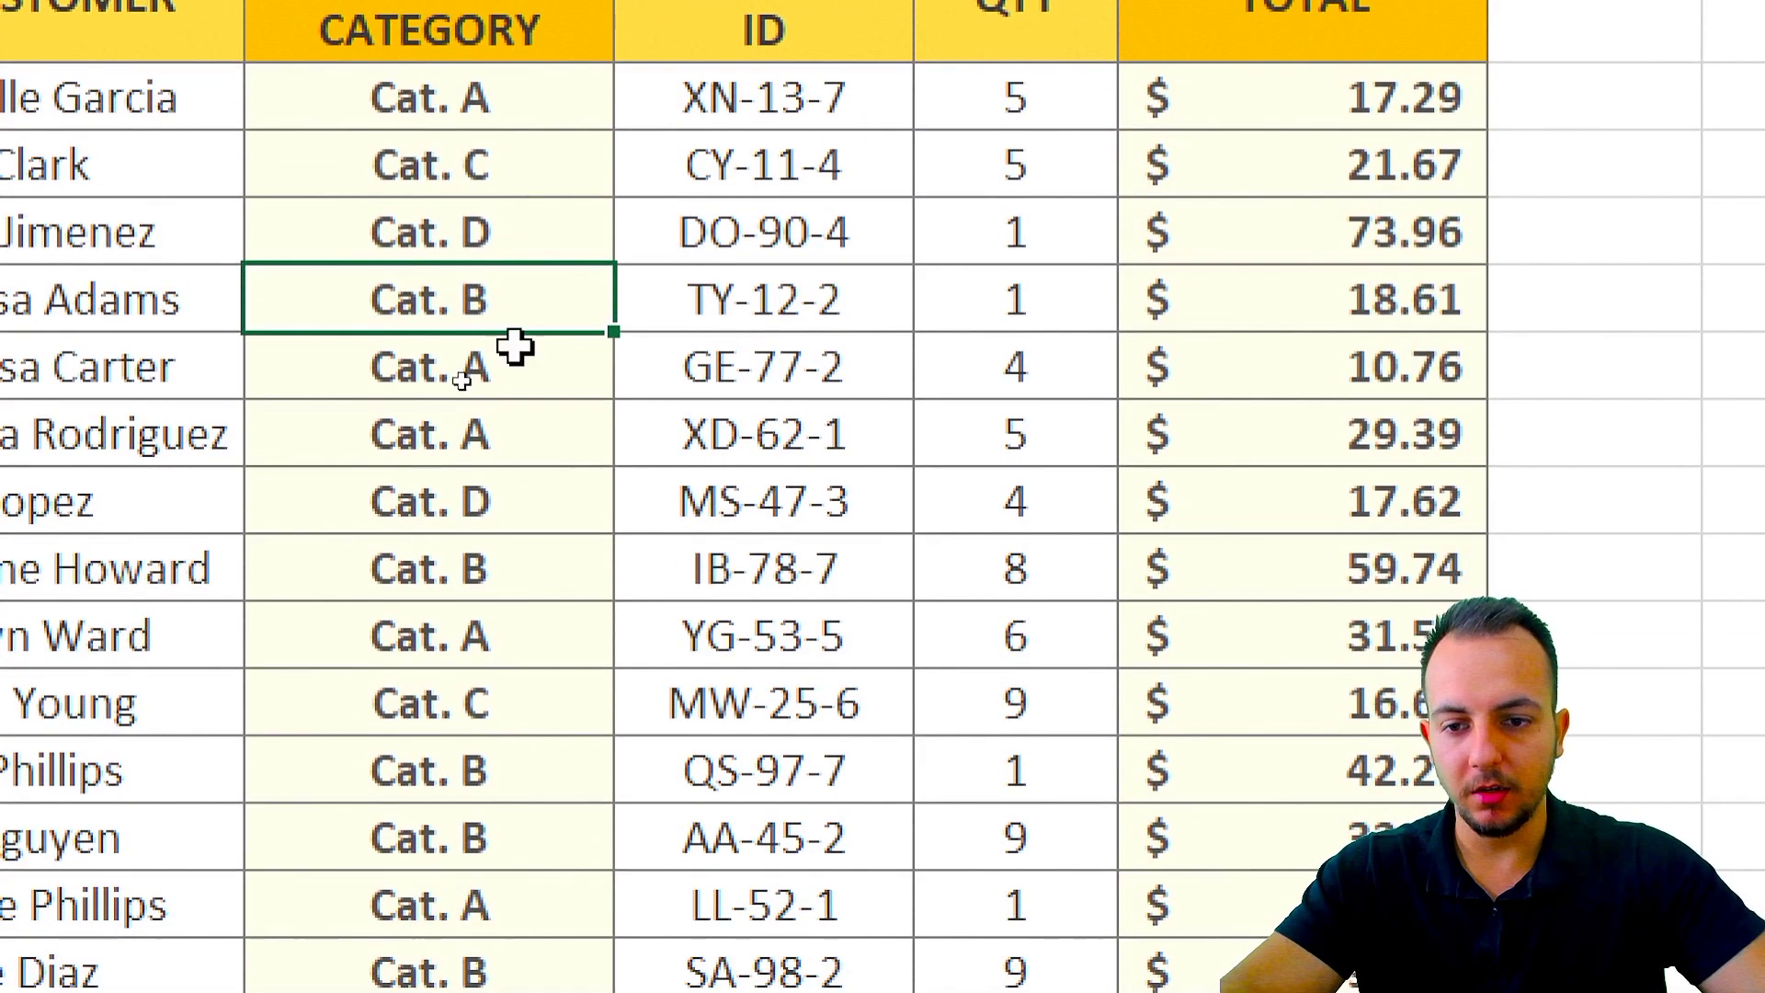
left_click(524, 596)
left_click(519, 666)
left_click(528, 501)
left_click(531, 579)
left_click(524, 625)
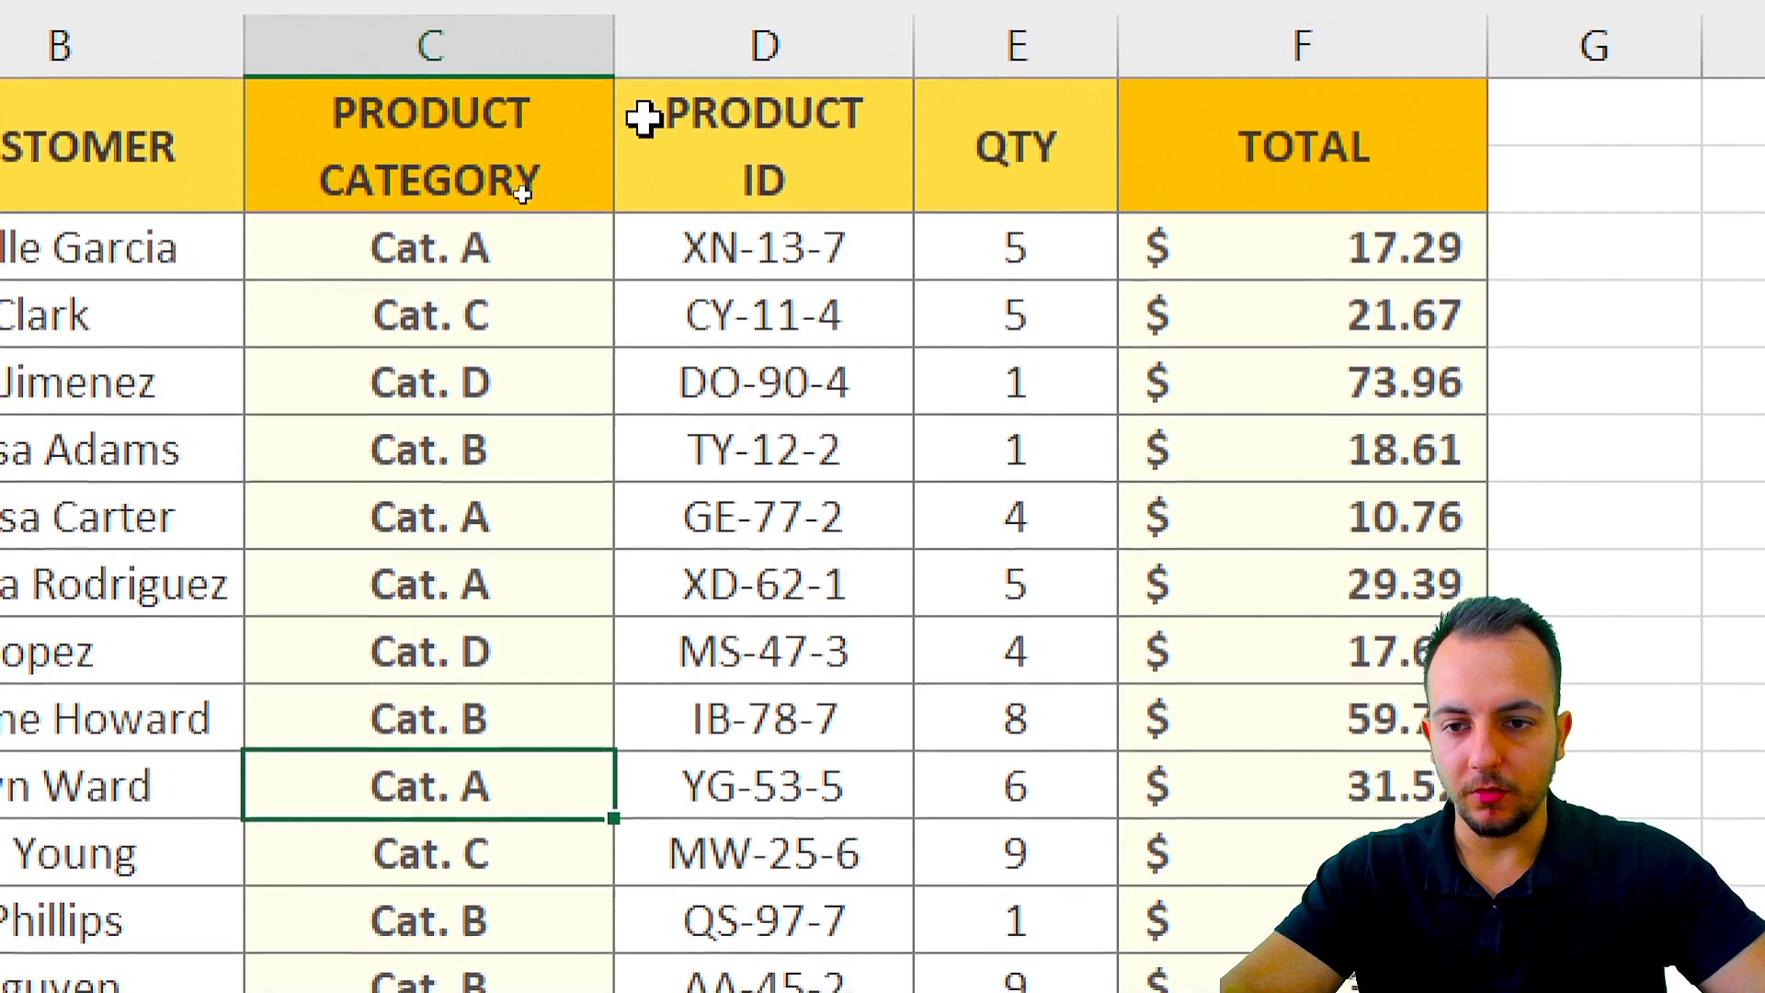
left_click_drag(540, 116, 541, 295)
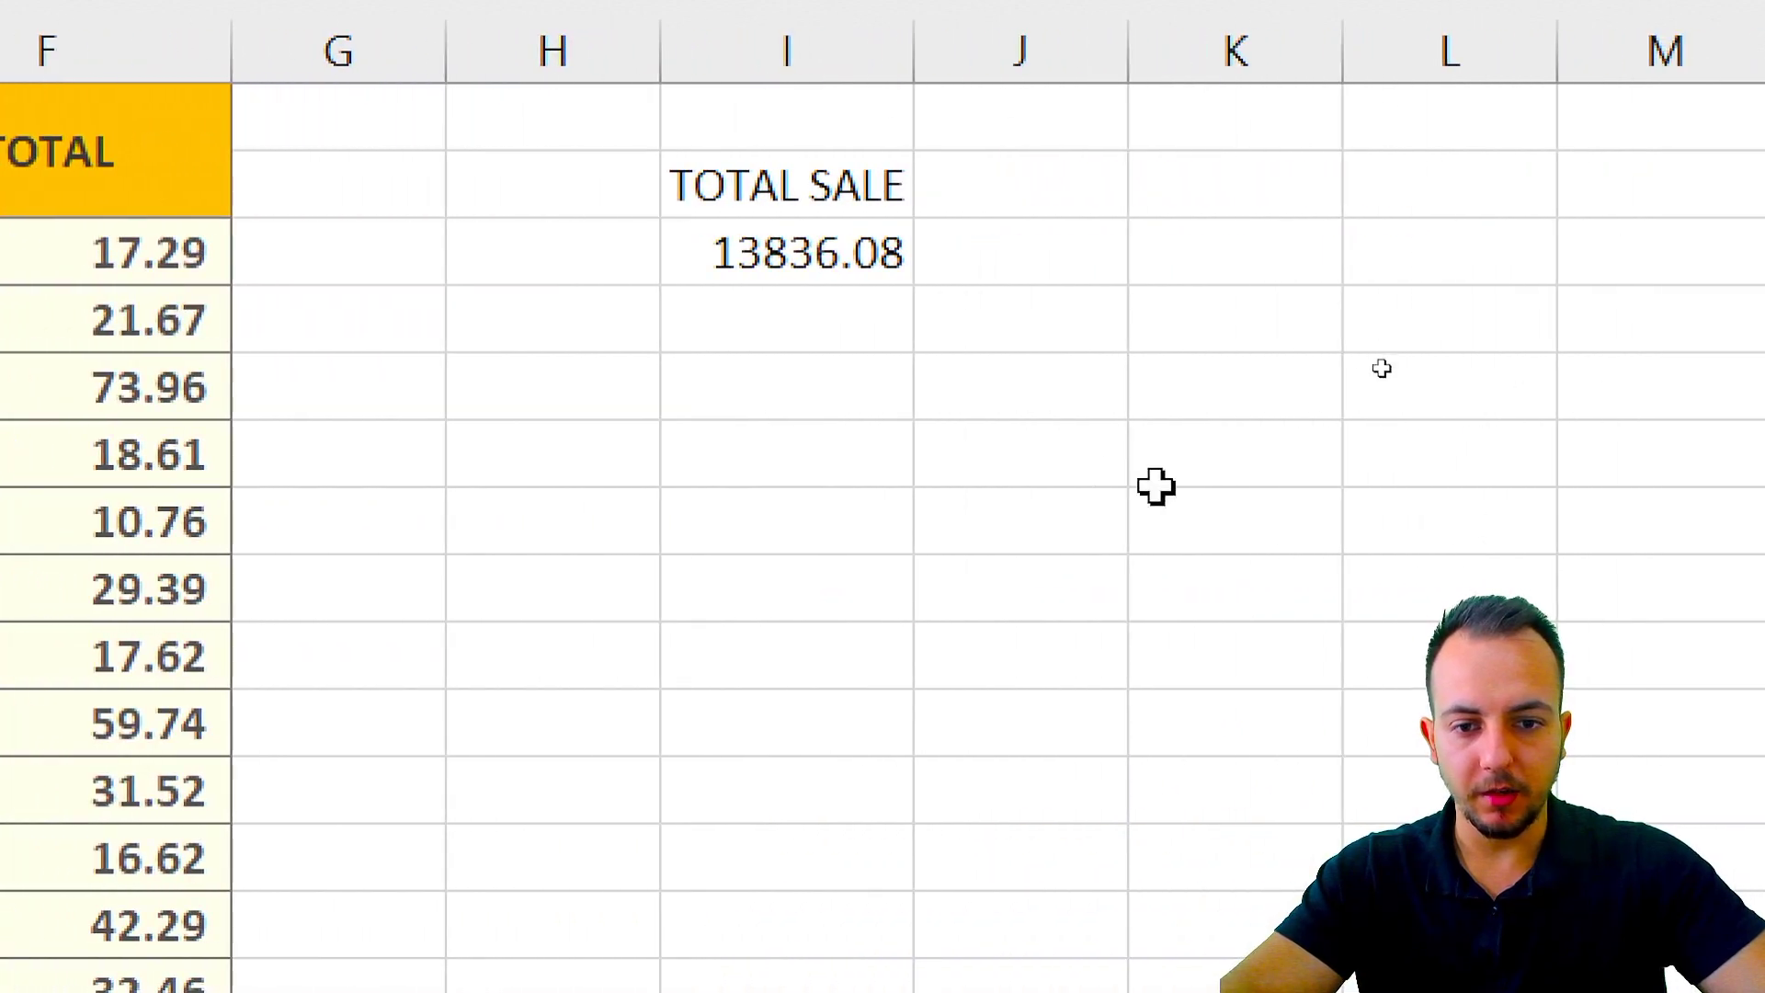
- Enter the TOTAL SALE BY CATEGORY heading in I5 with Cat. A beneath it
left_click(859, 396)
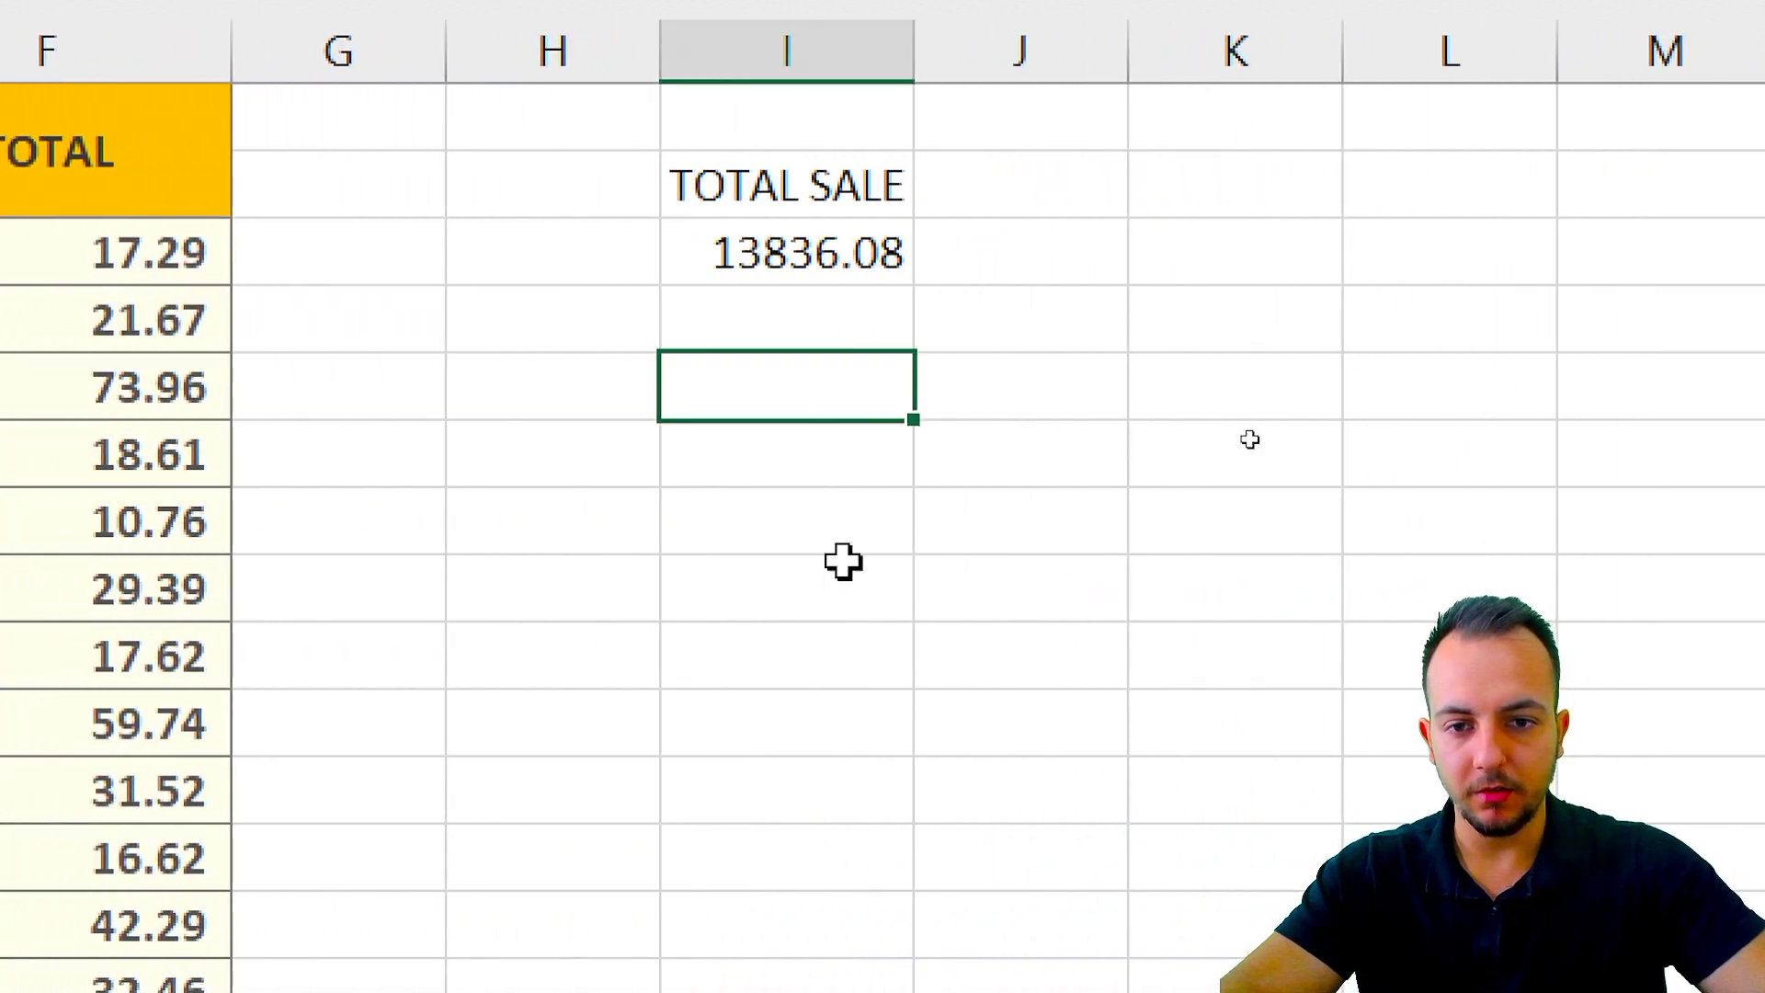
type("TOTAL SA")
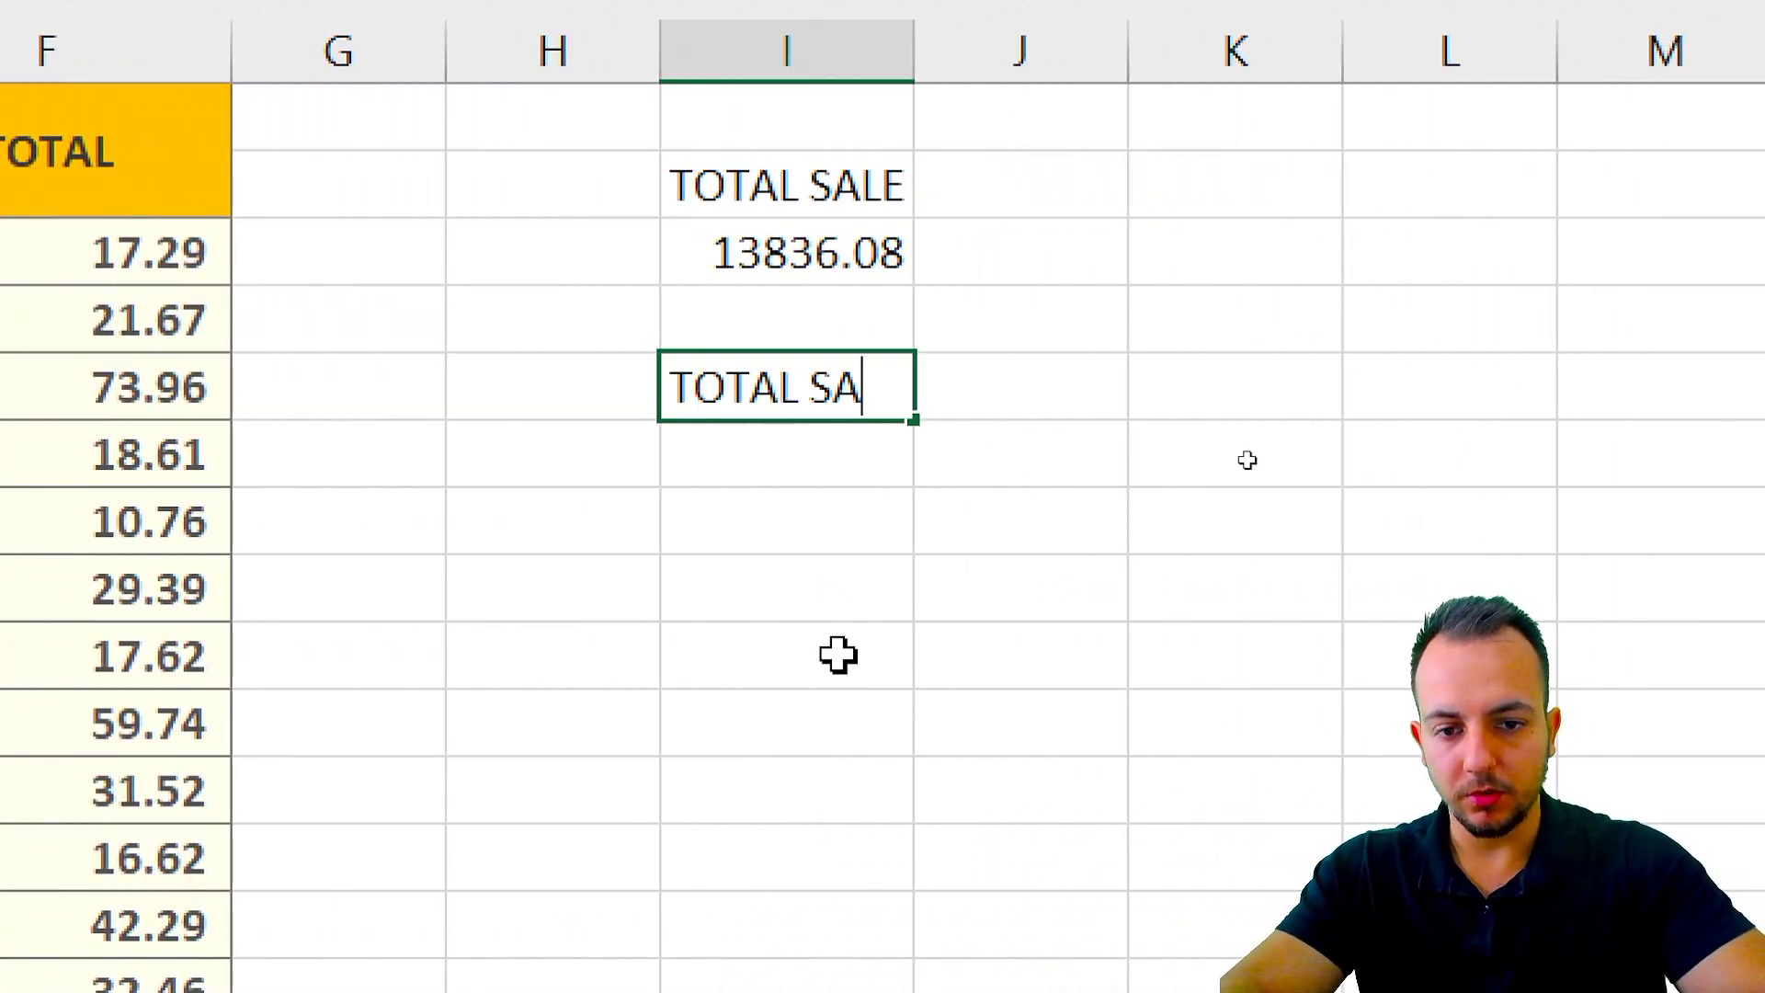
type("LE BY CATEGORY")
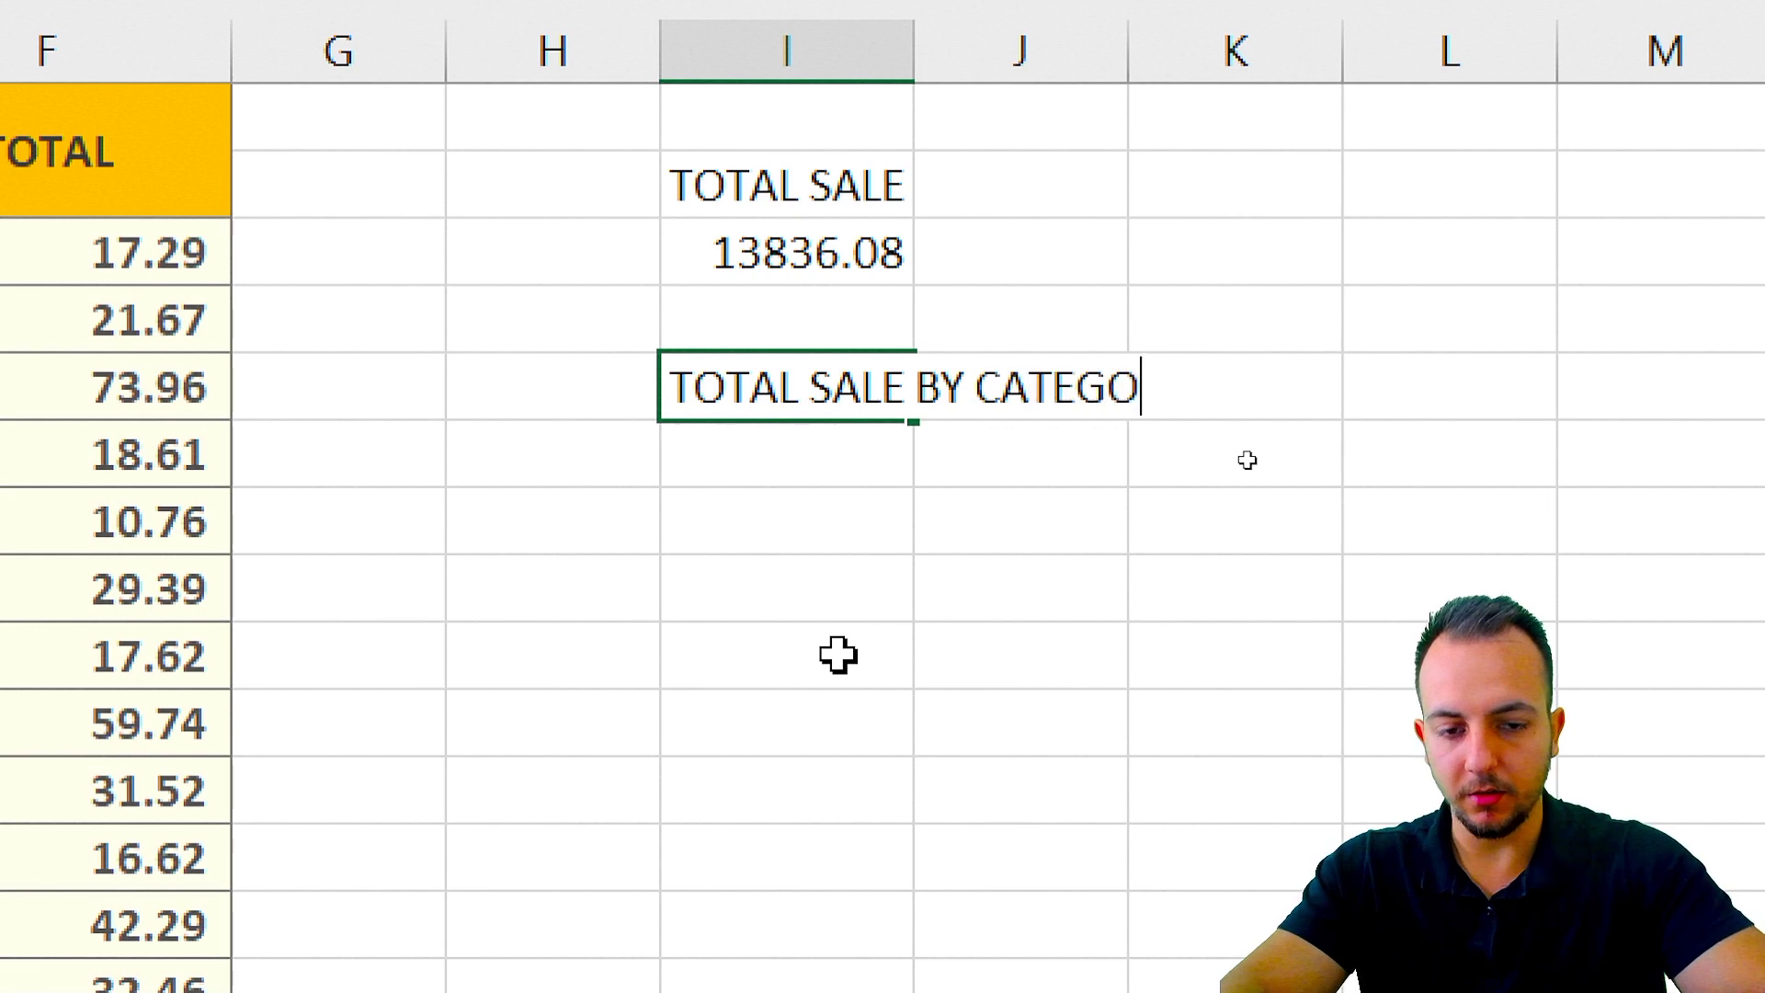
key("Return")
type("CAT")
key("BackSpace")
key("BackSpace")
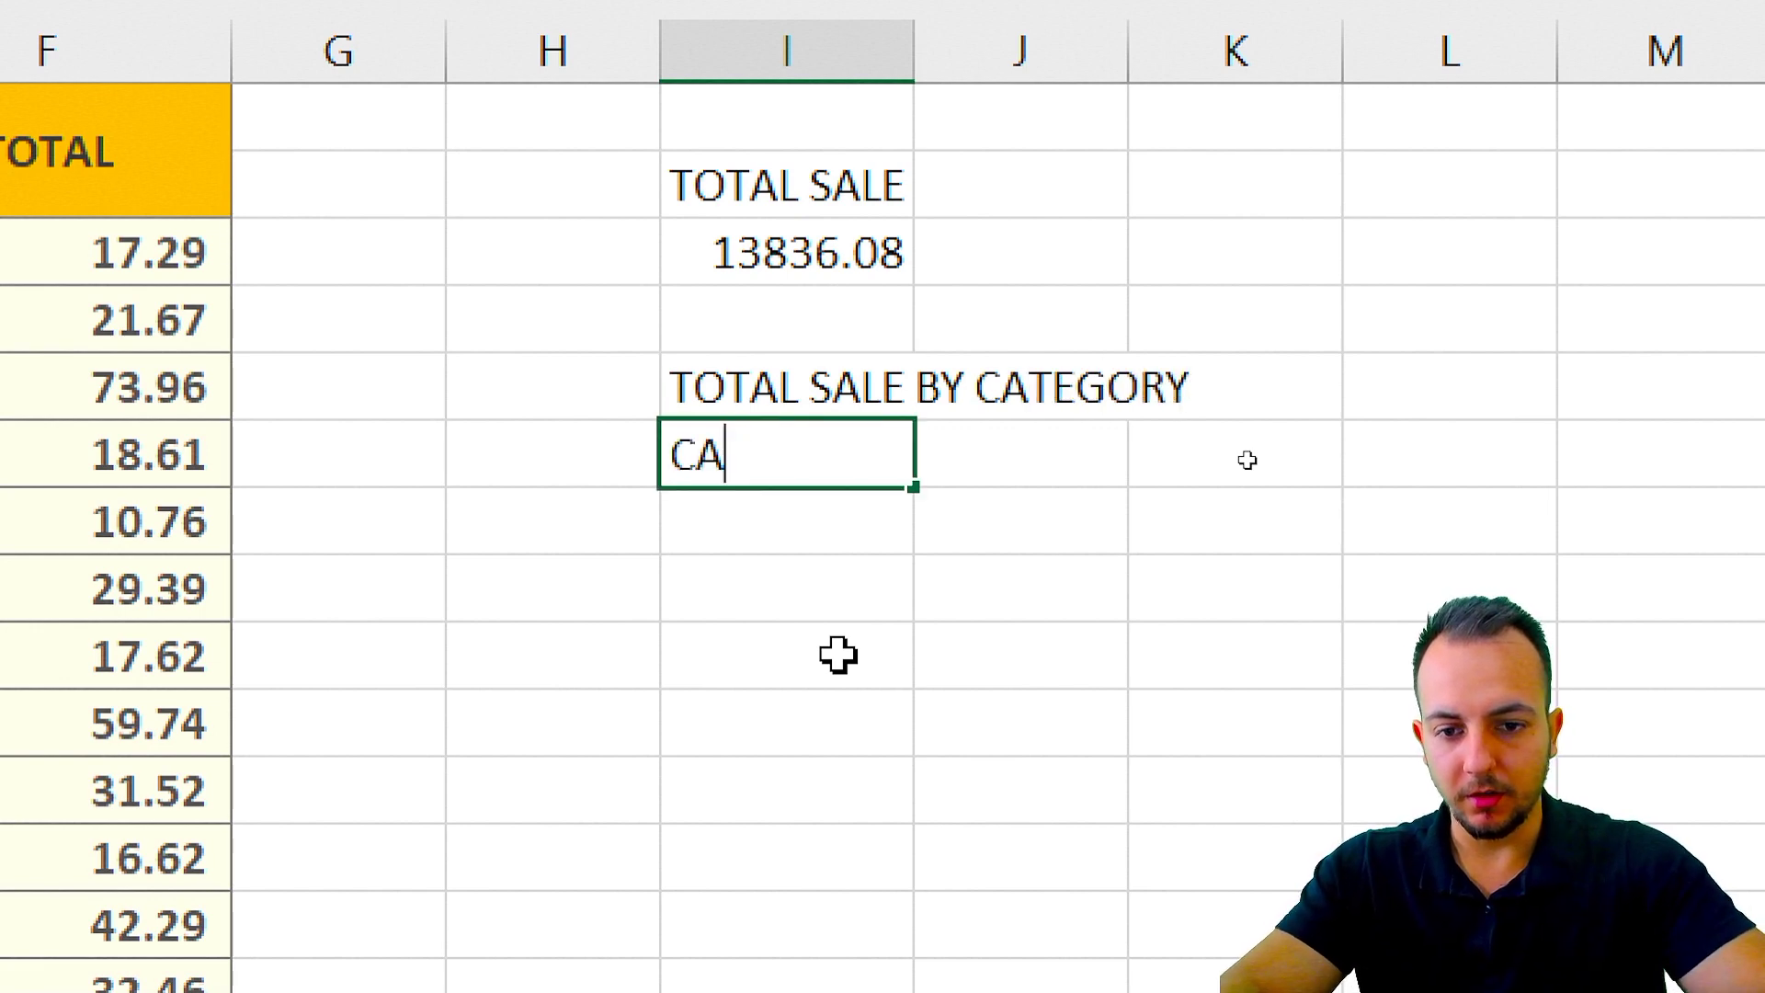
type("at. A")
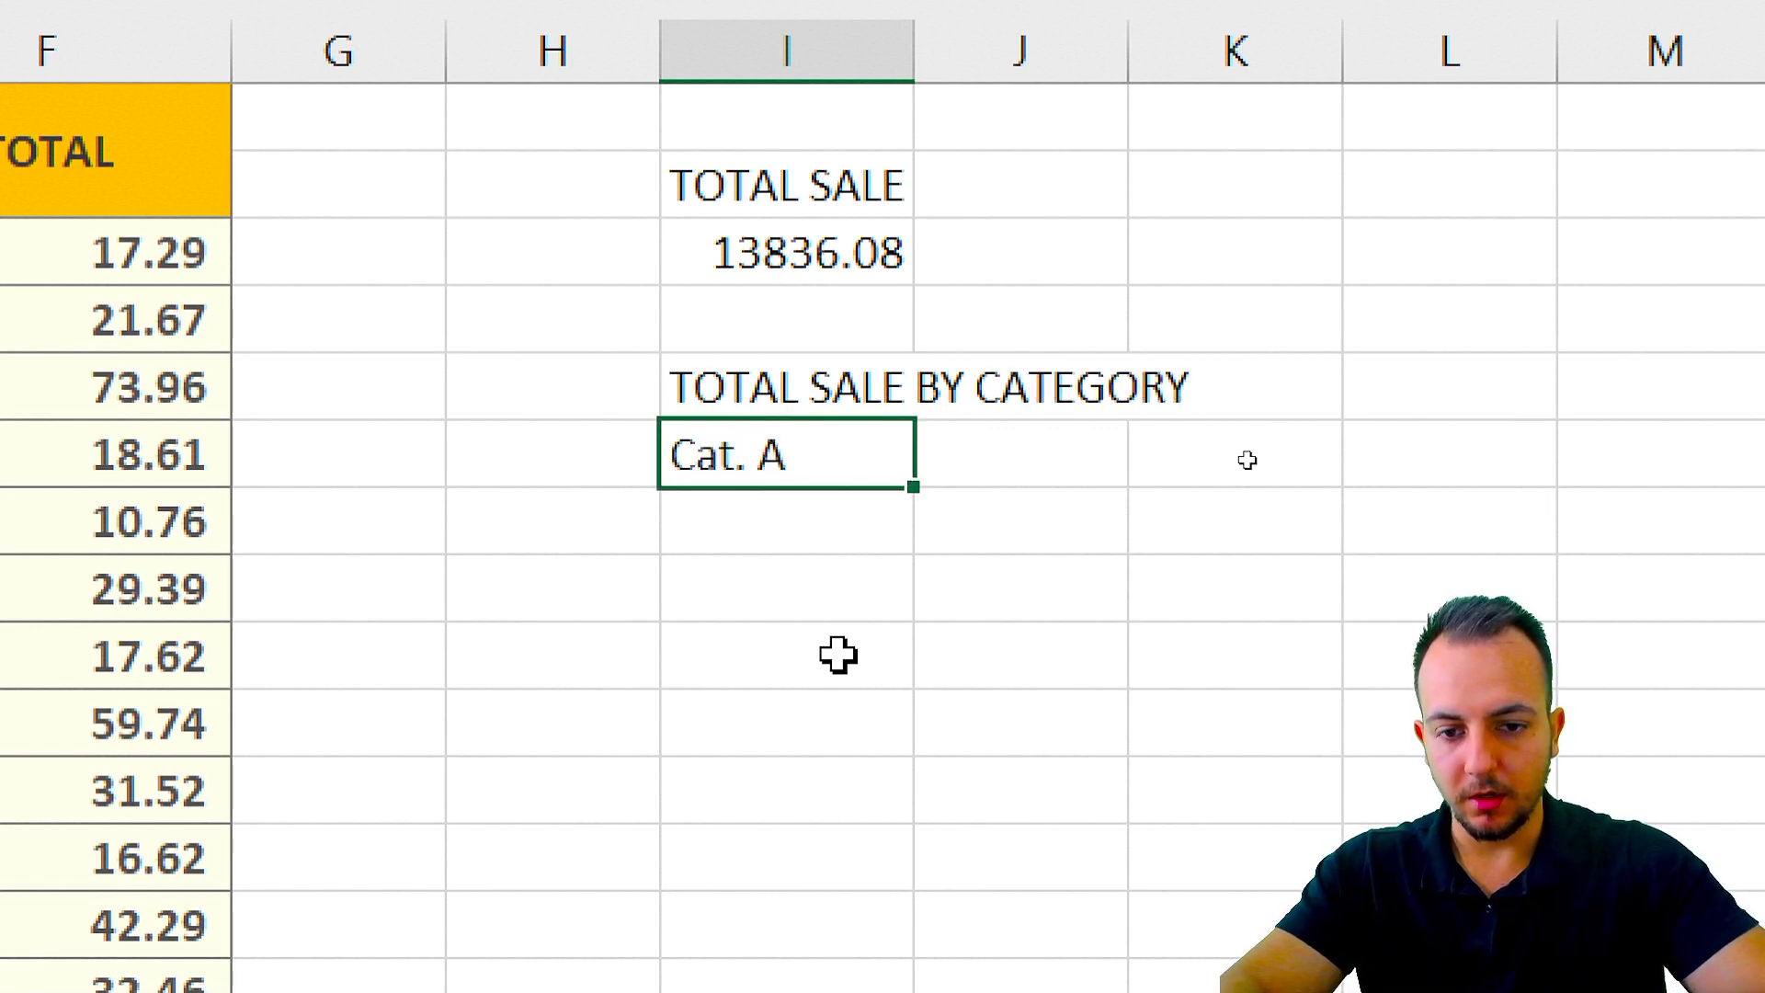
key("Return")
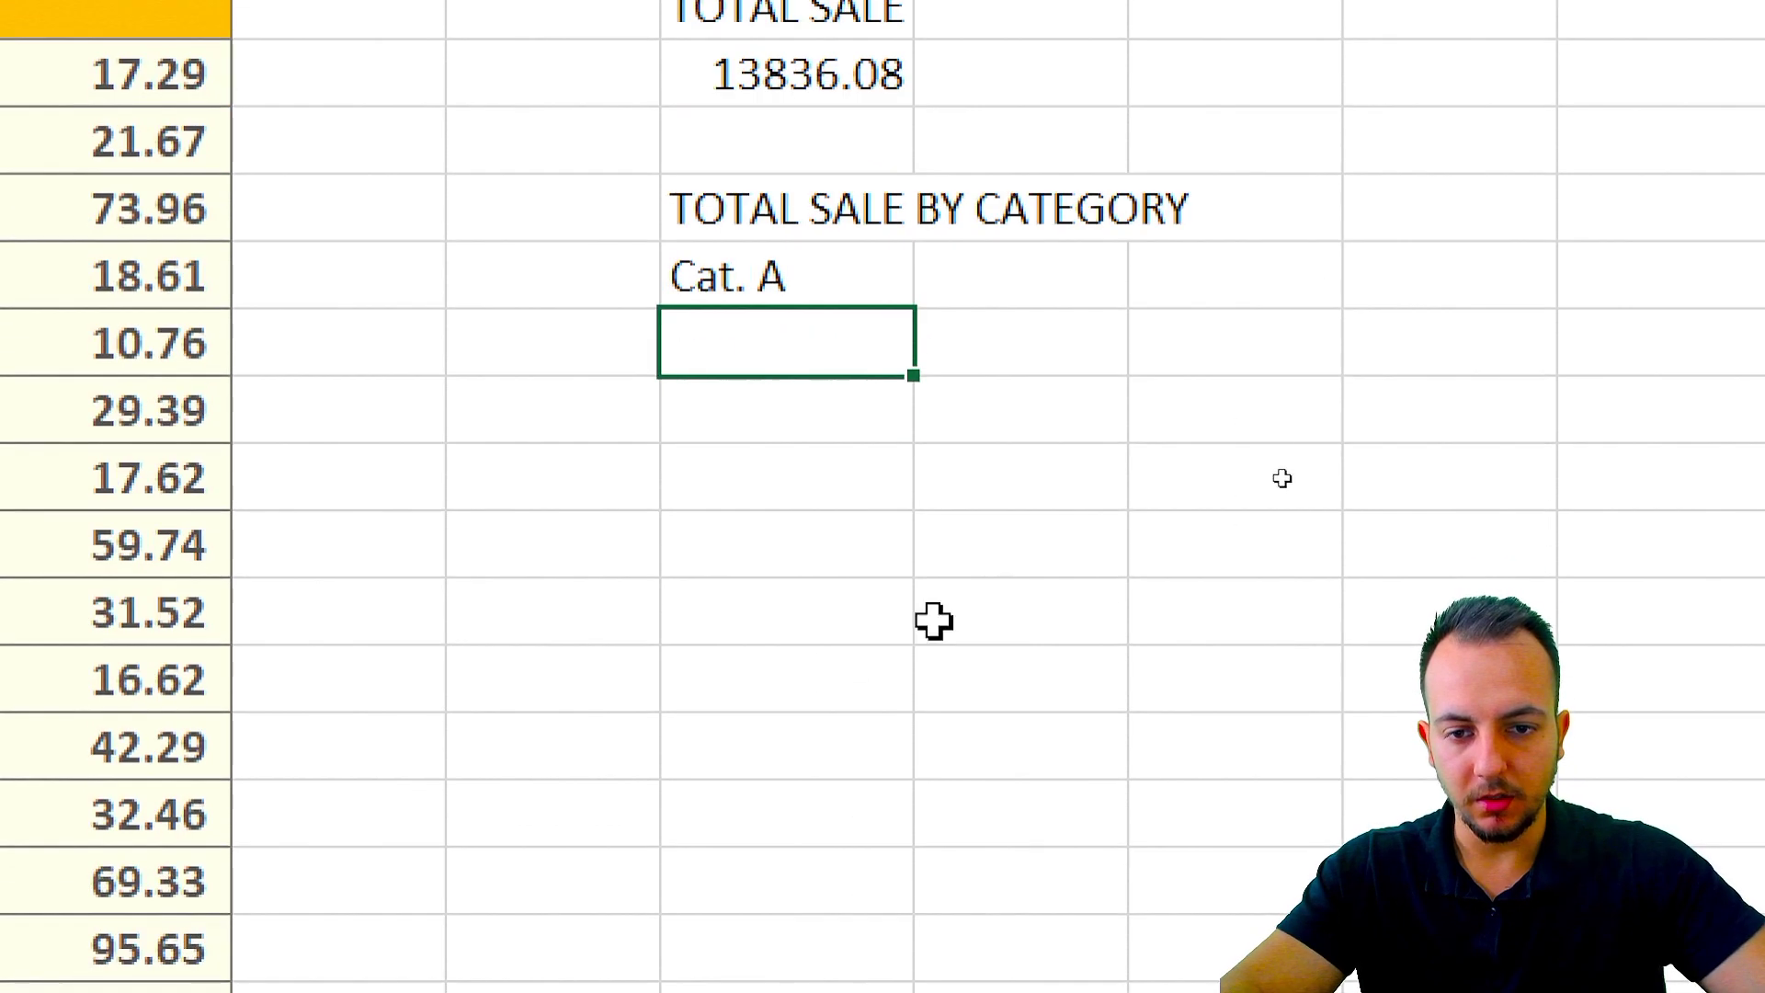
- Fill in Cat. B, Cat. C and Cat. D below Cat. A and review the four labels
left_click(1006, 454)
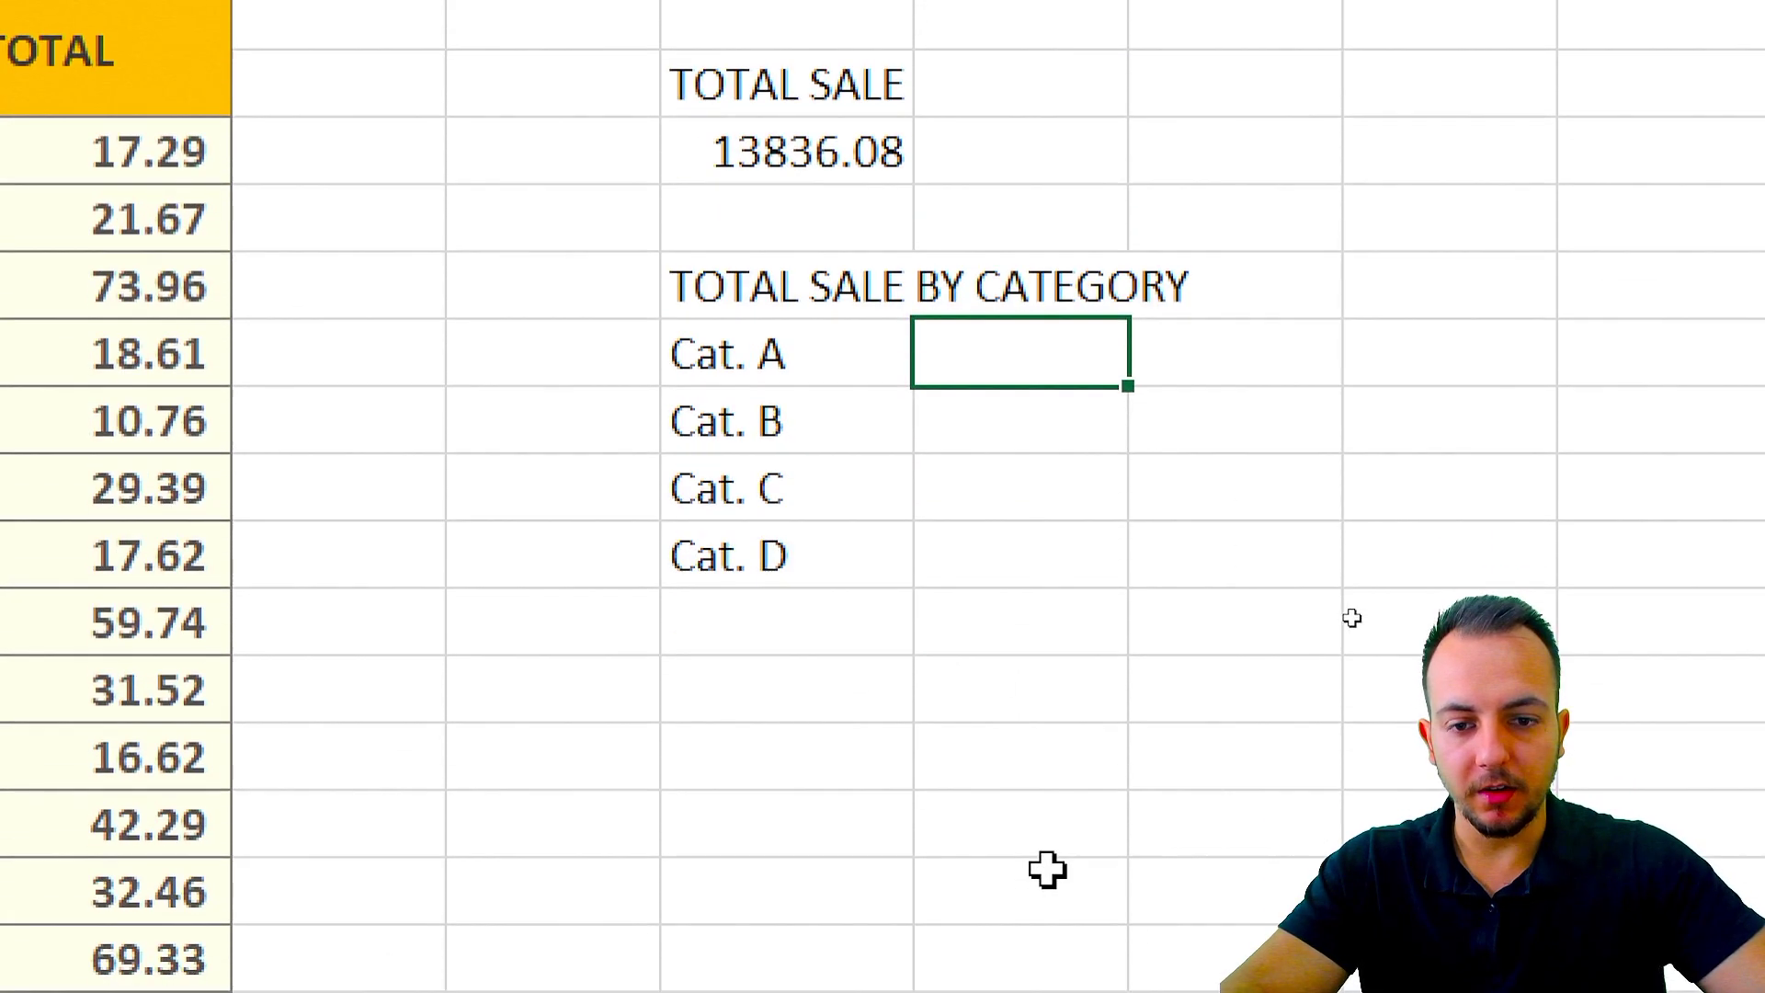
left_click(830, 529)
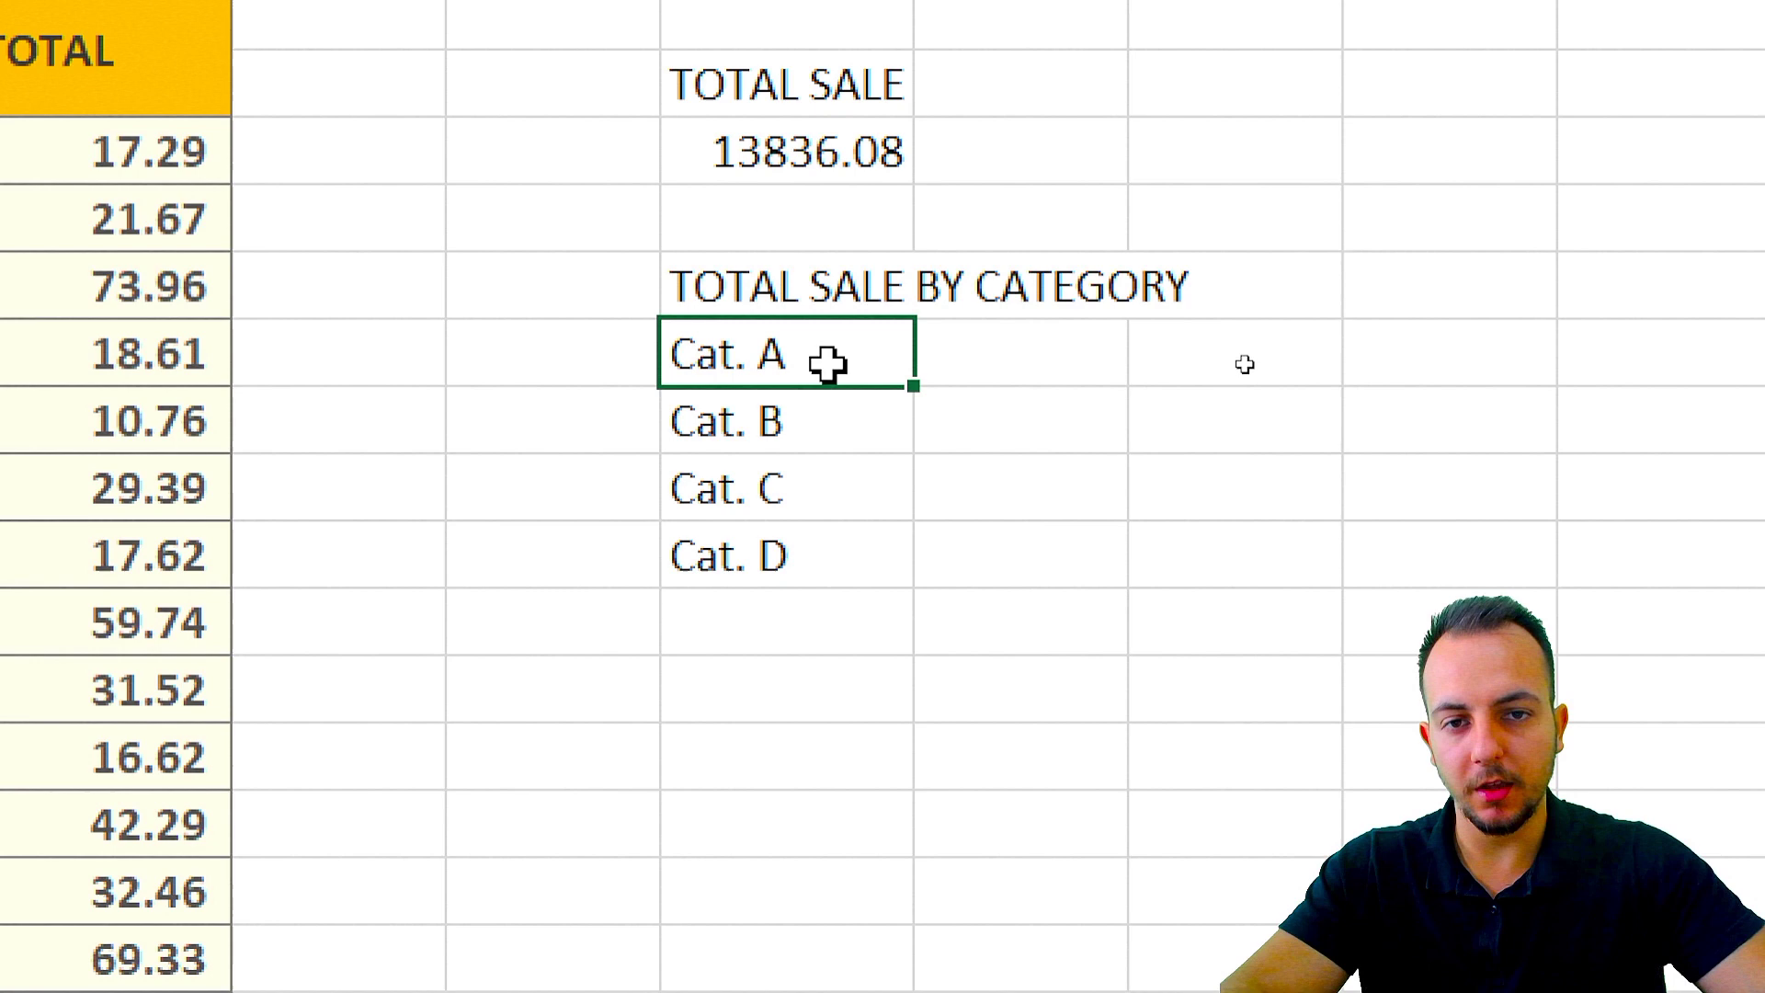
left_click(805, 428)
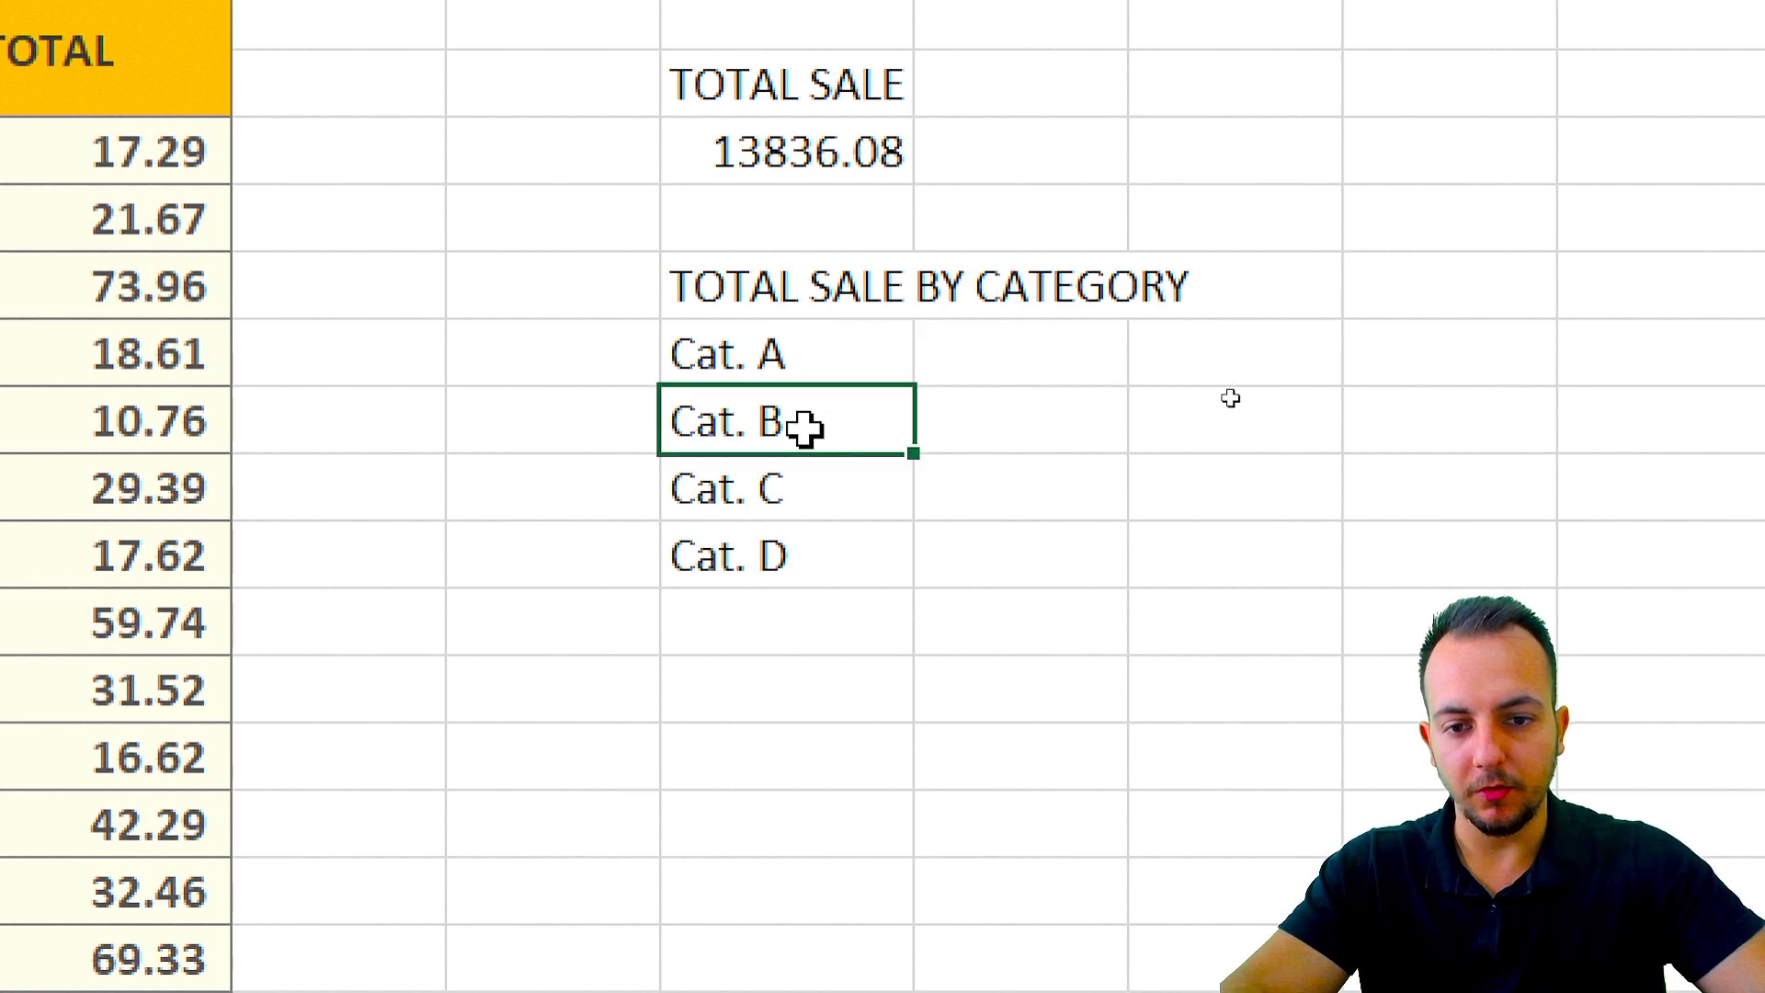
left_click(838, 512)
left_click(811, 552)
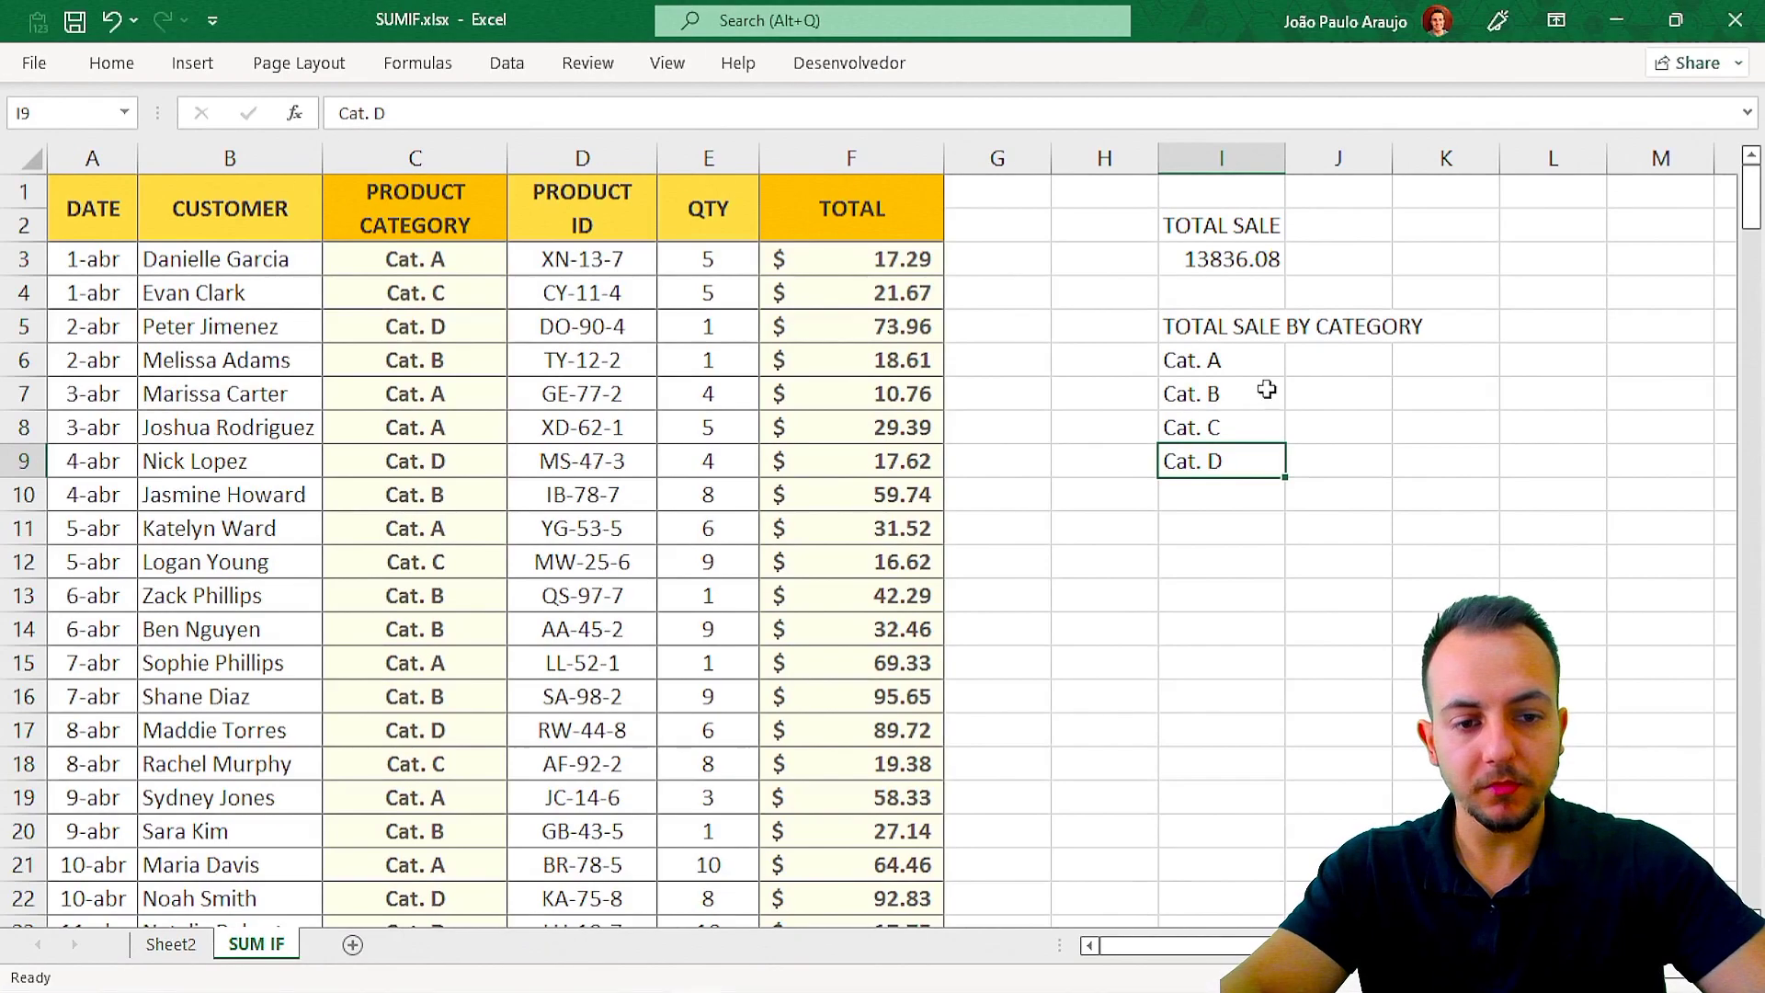
left_click(975, 363)
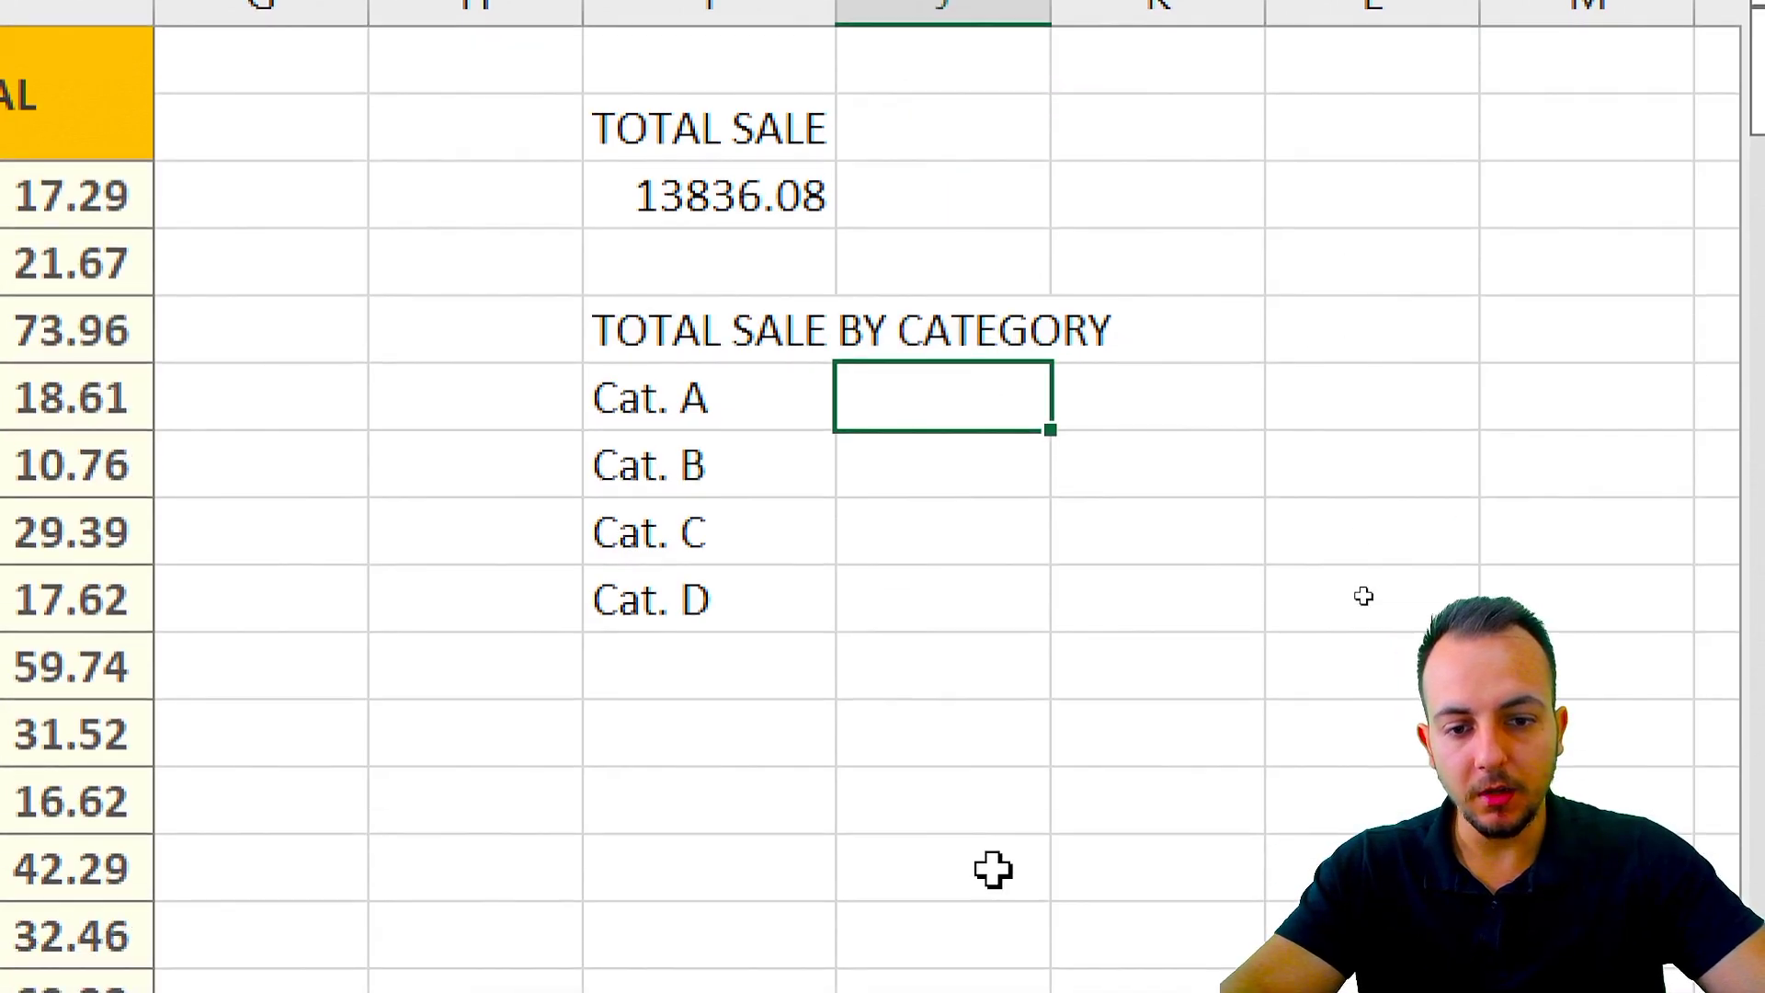
- Type =SUMIF into J6 beside Cat. A
type("=SUMIF")
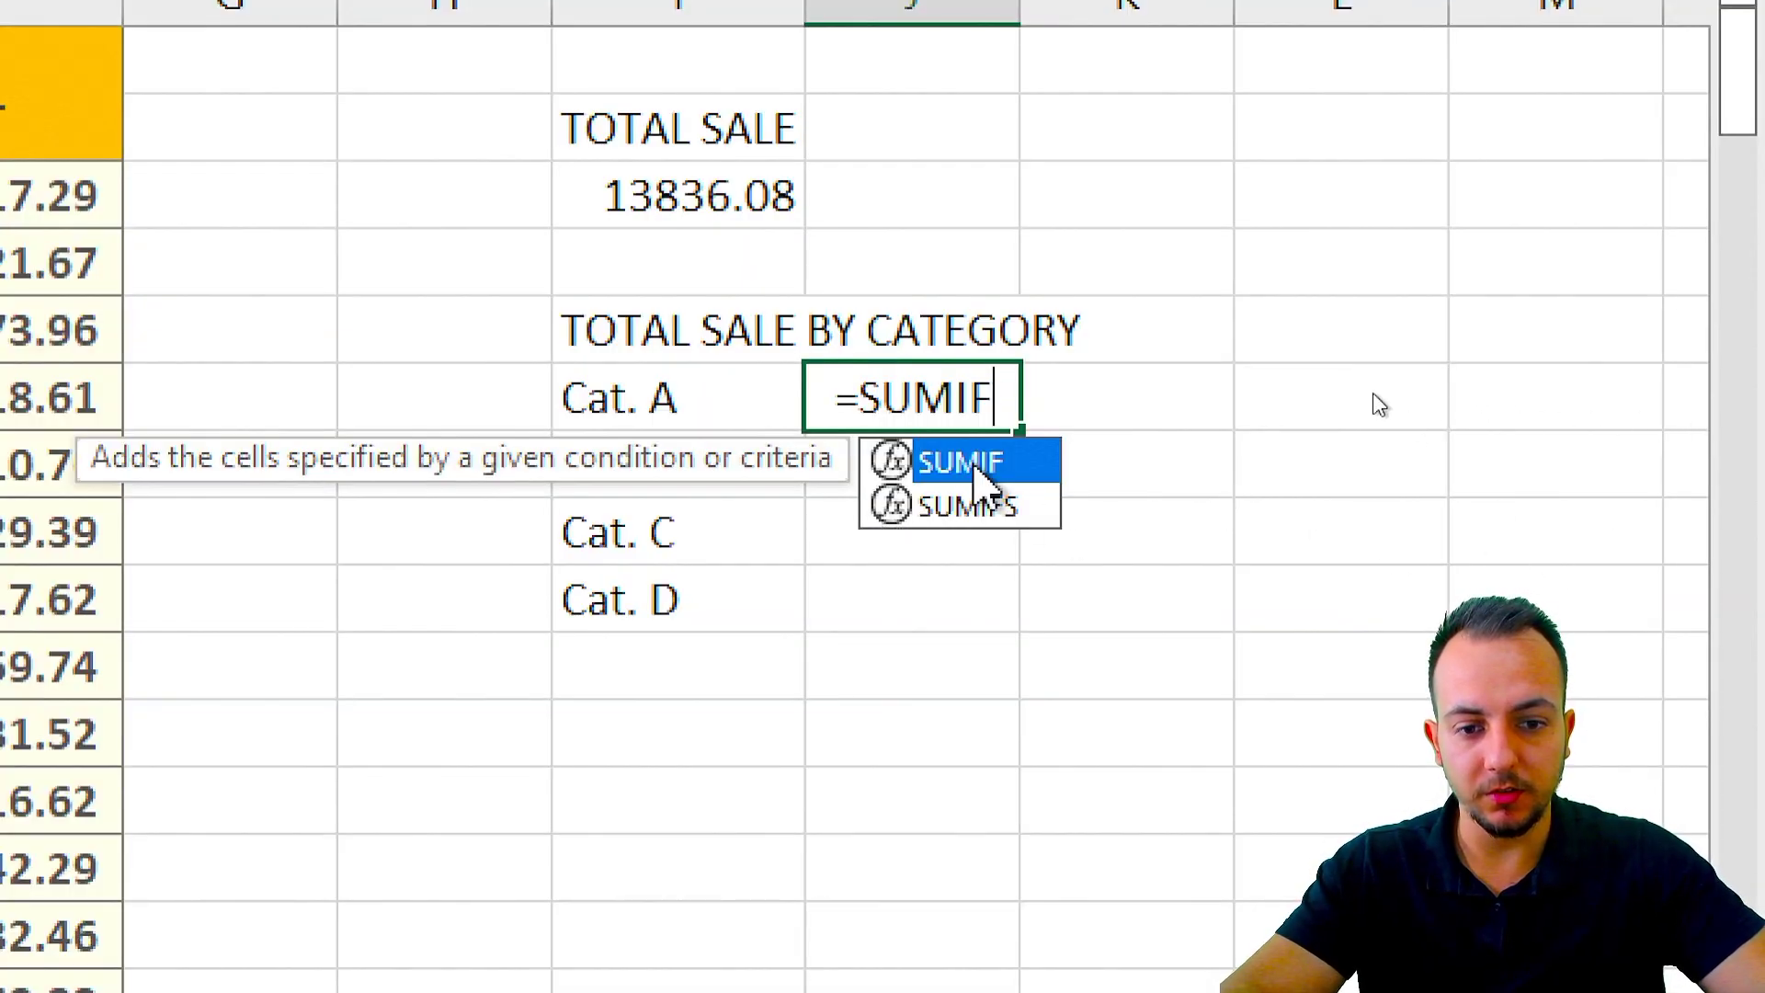
- Complete =SUMIF(C:C,I6,F:F) beside Cat. A, returning 3440.37
double_click(983, 464)
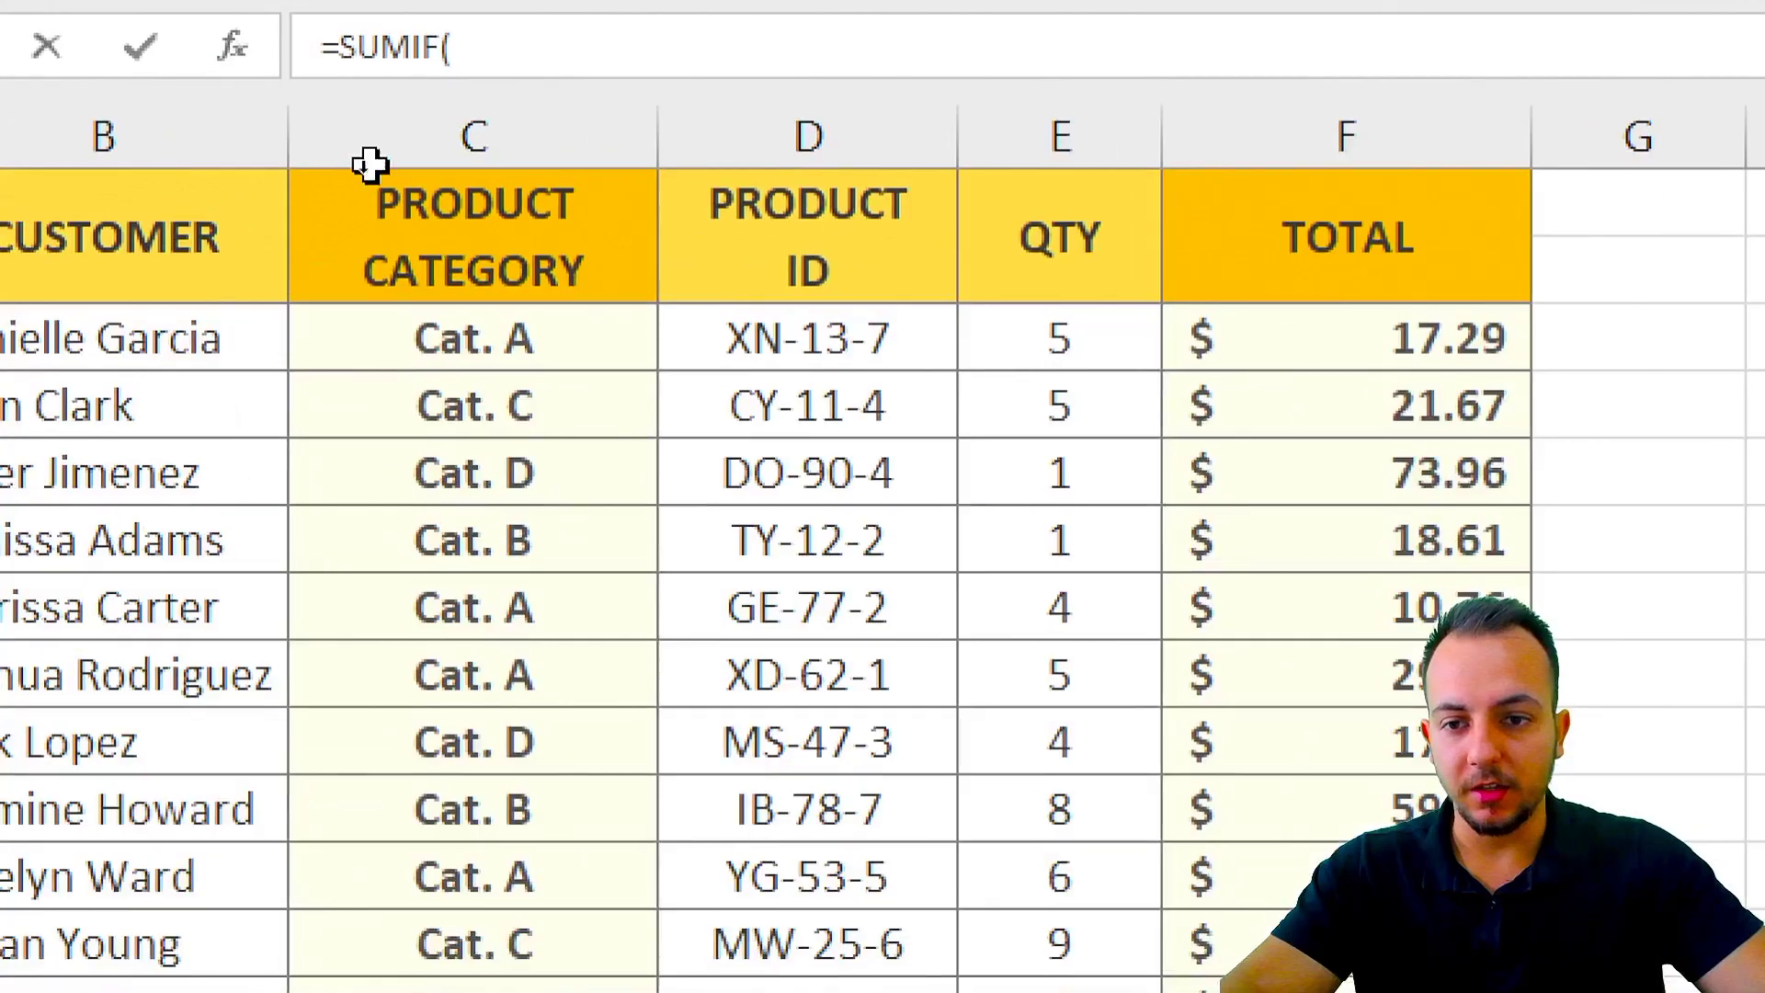
left_click(366, 169)
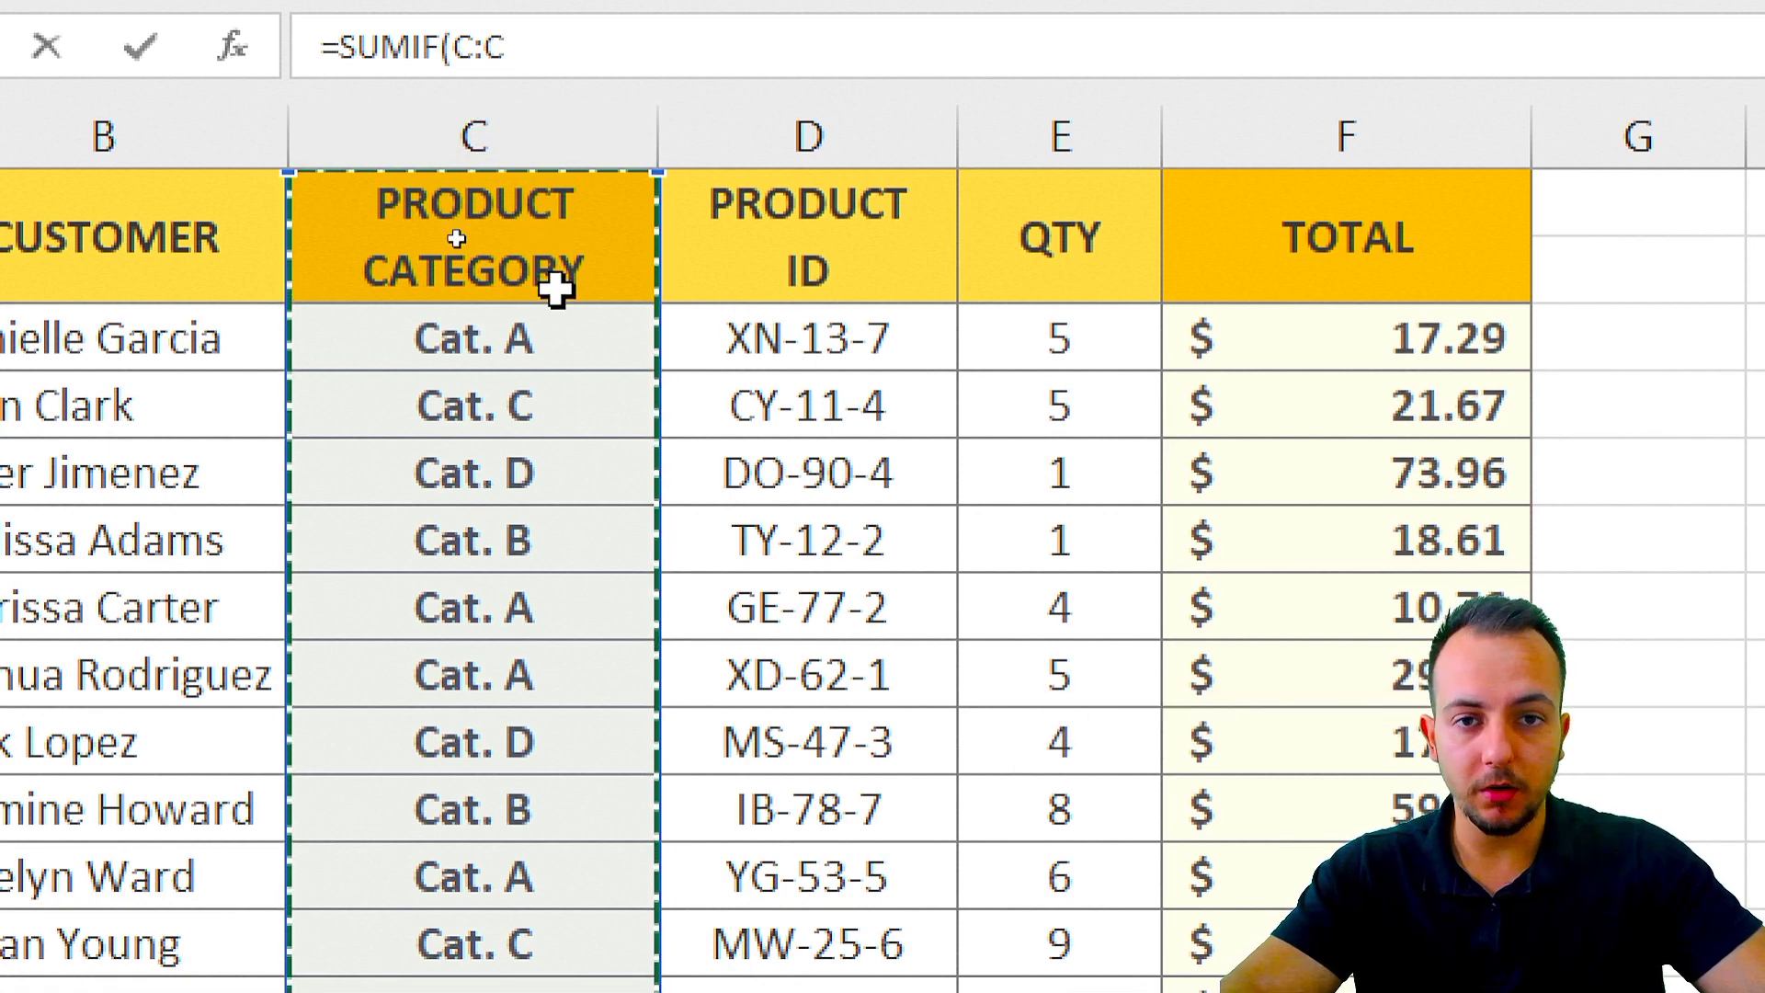
left_click_drag(549, 332, 539, 678)
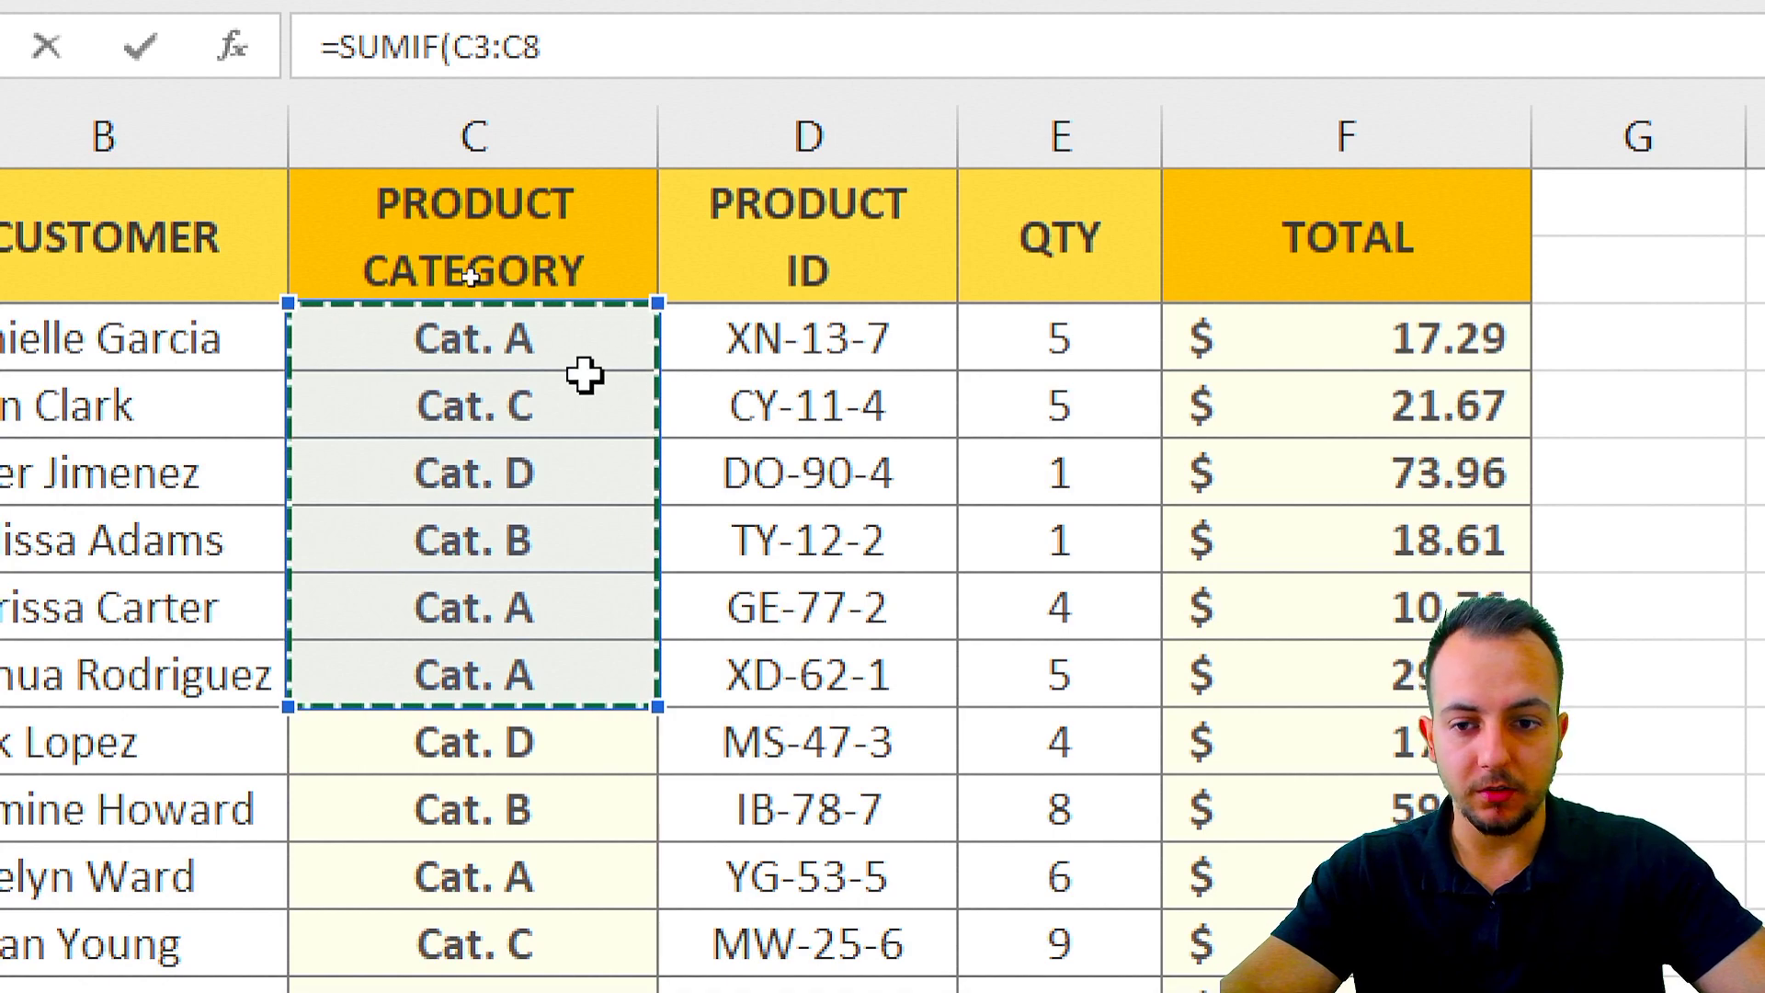
left_click(515, 140)
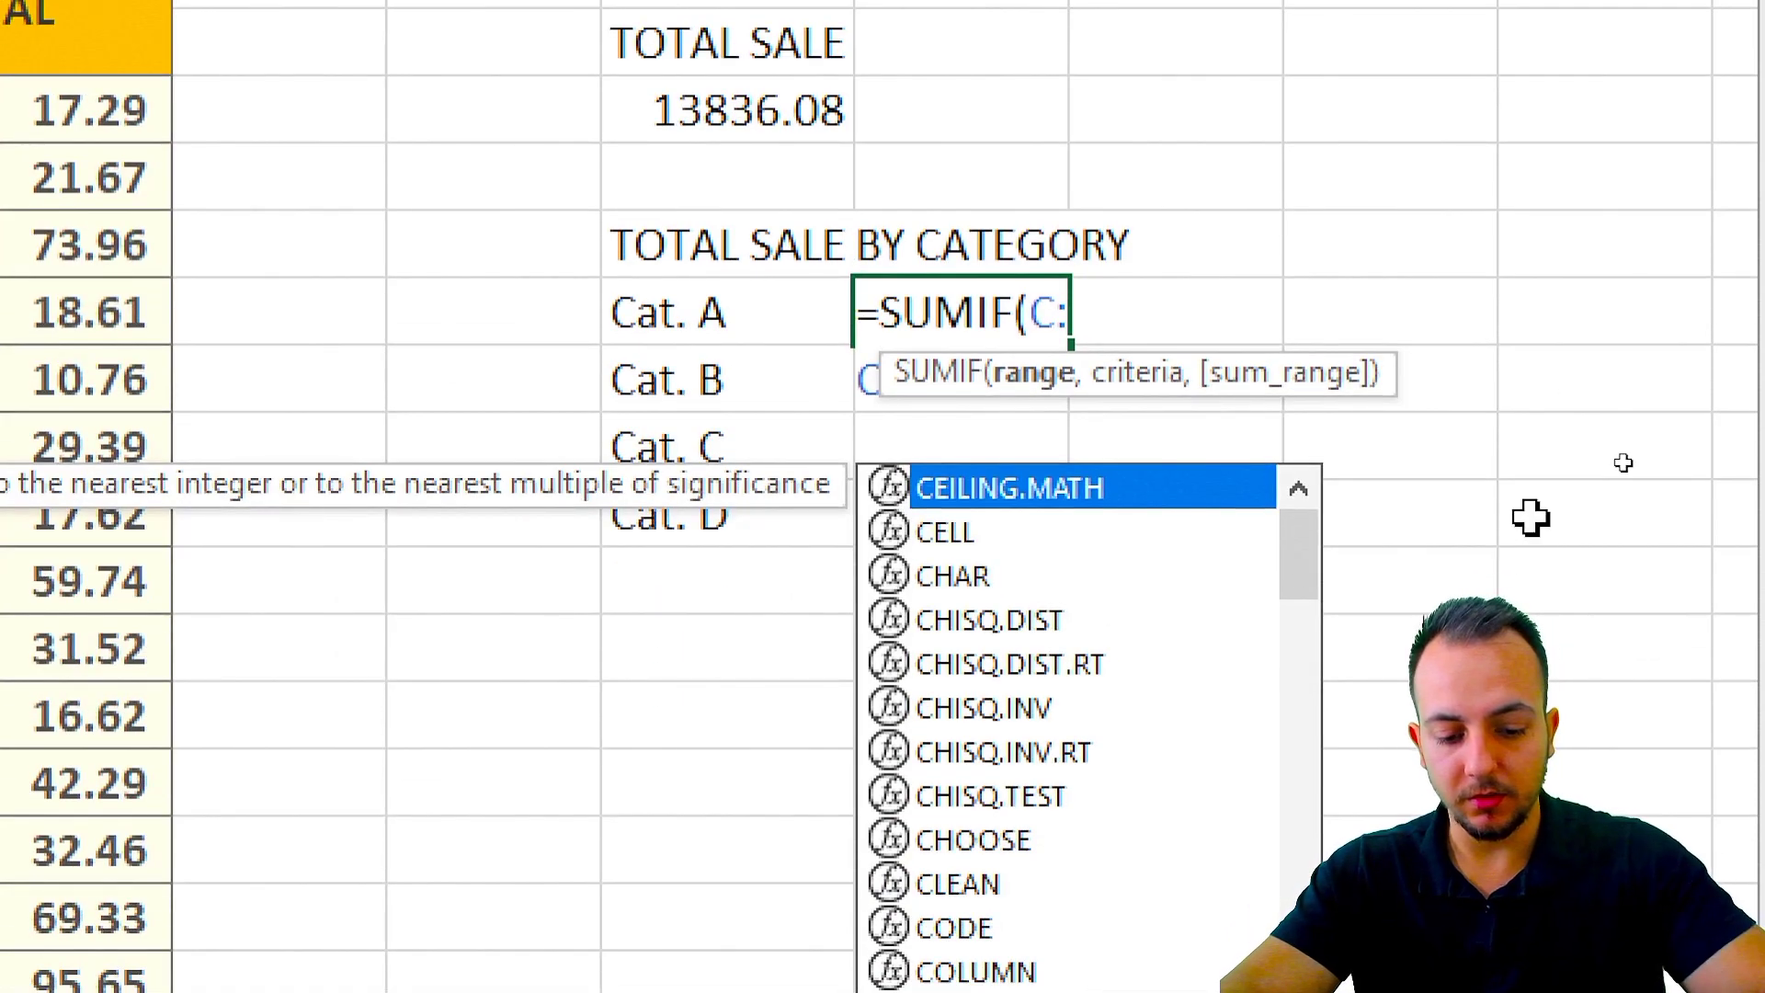
type(",")
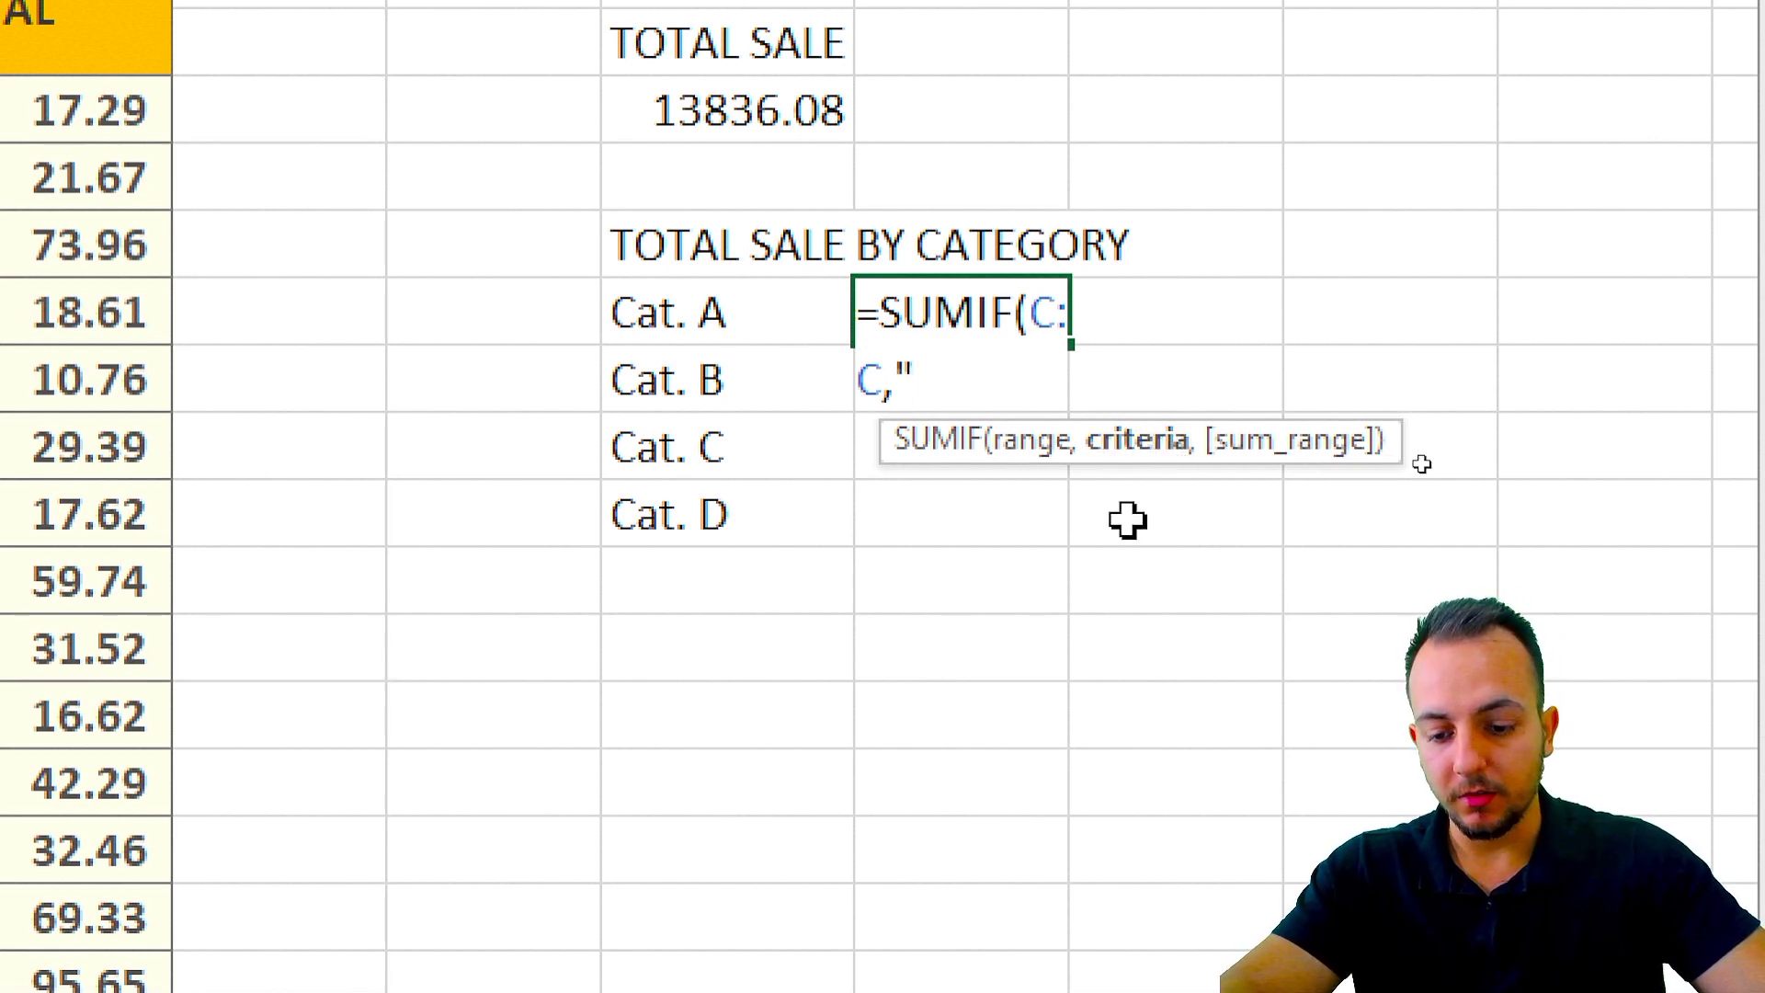
type("Cat A")
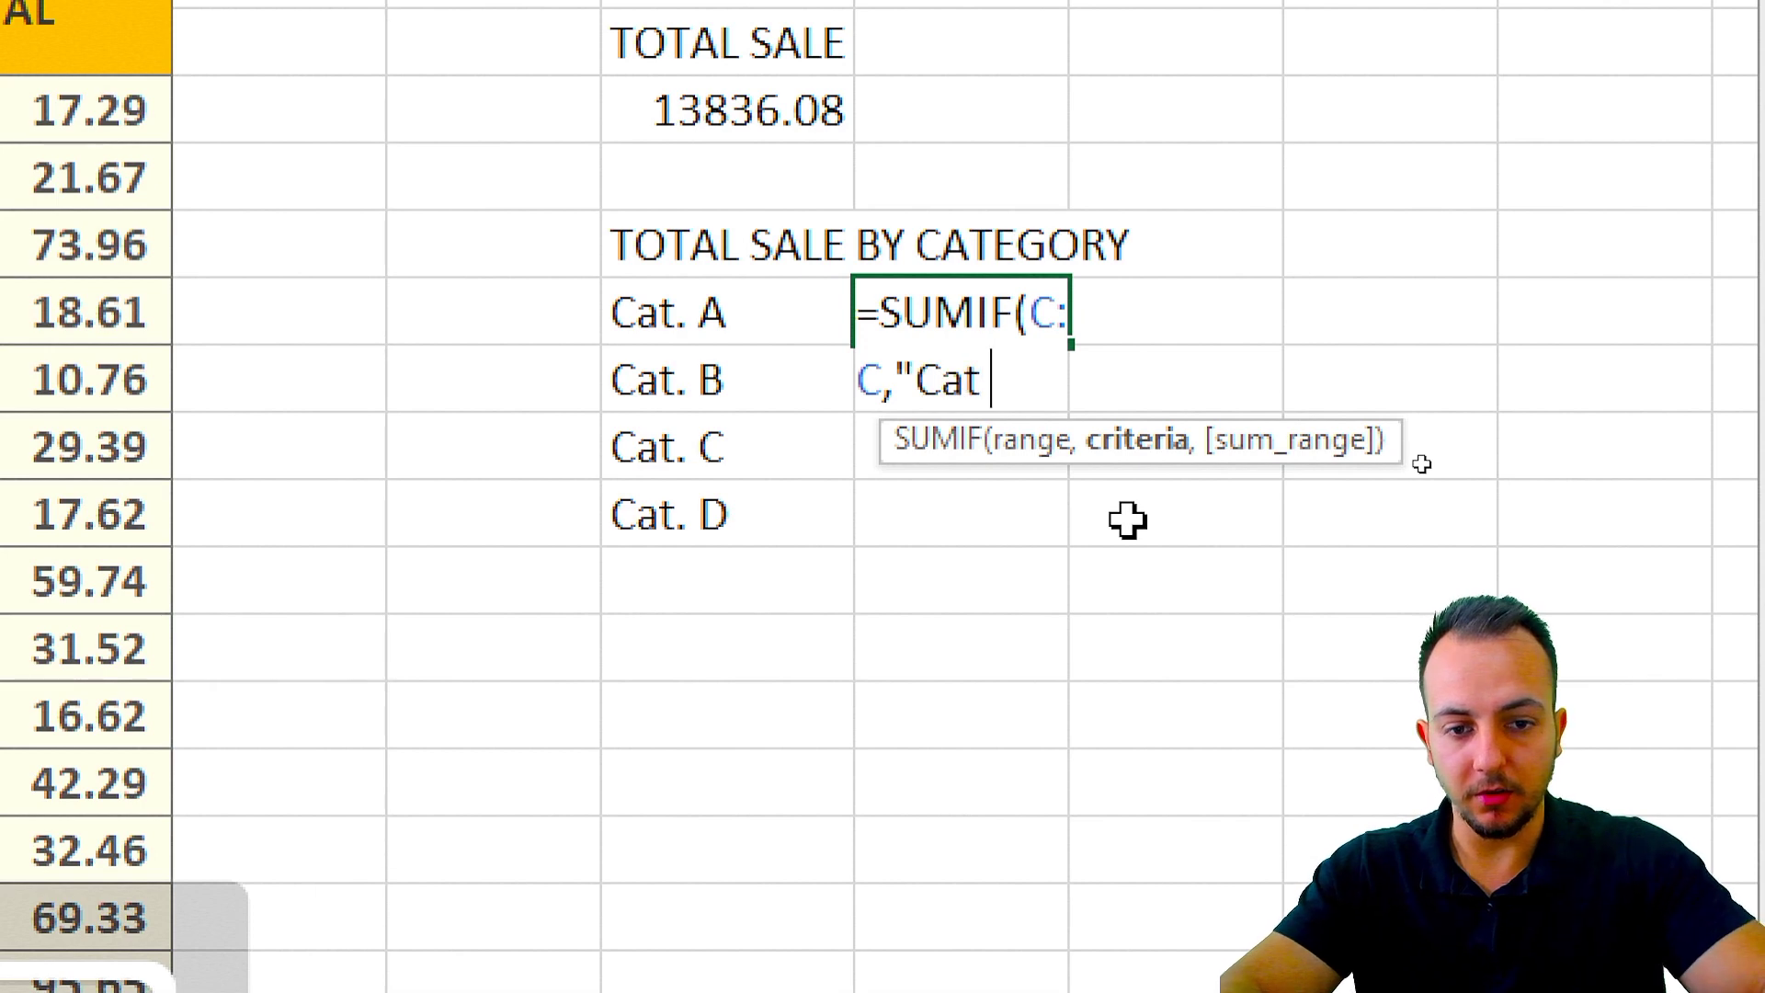
key("BackSpace")
key("BackSpace")
key("BackSpace")
key("BackSpace")
key("BackSpace")
key("BackSpace")
key("BackSpace")
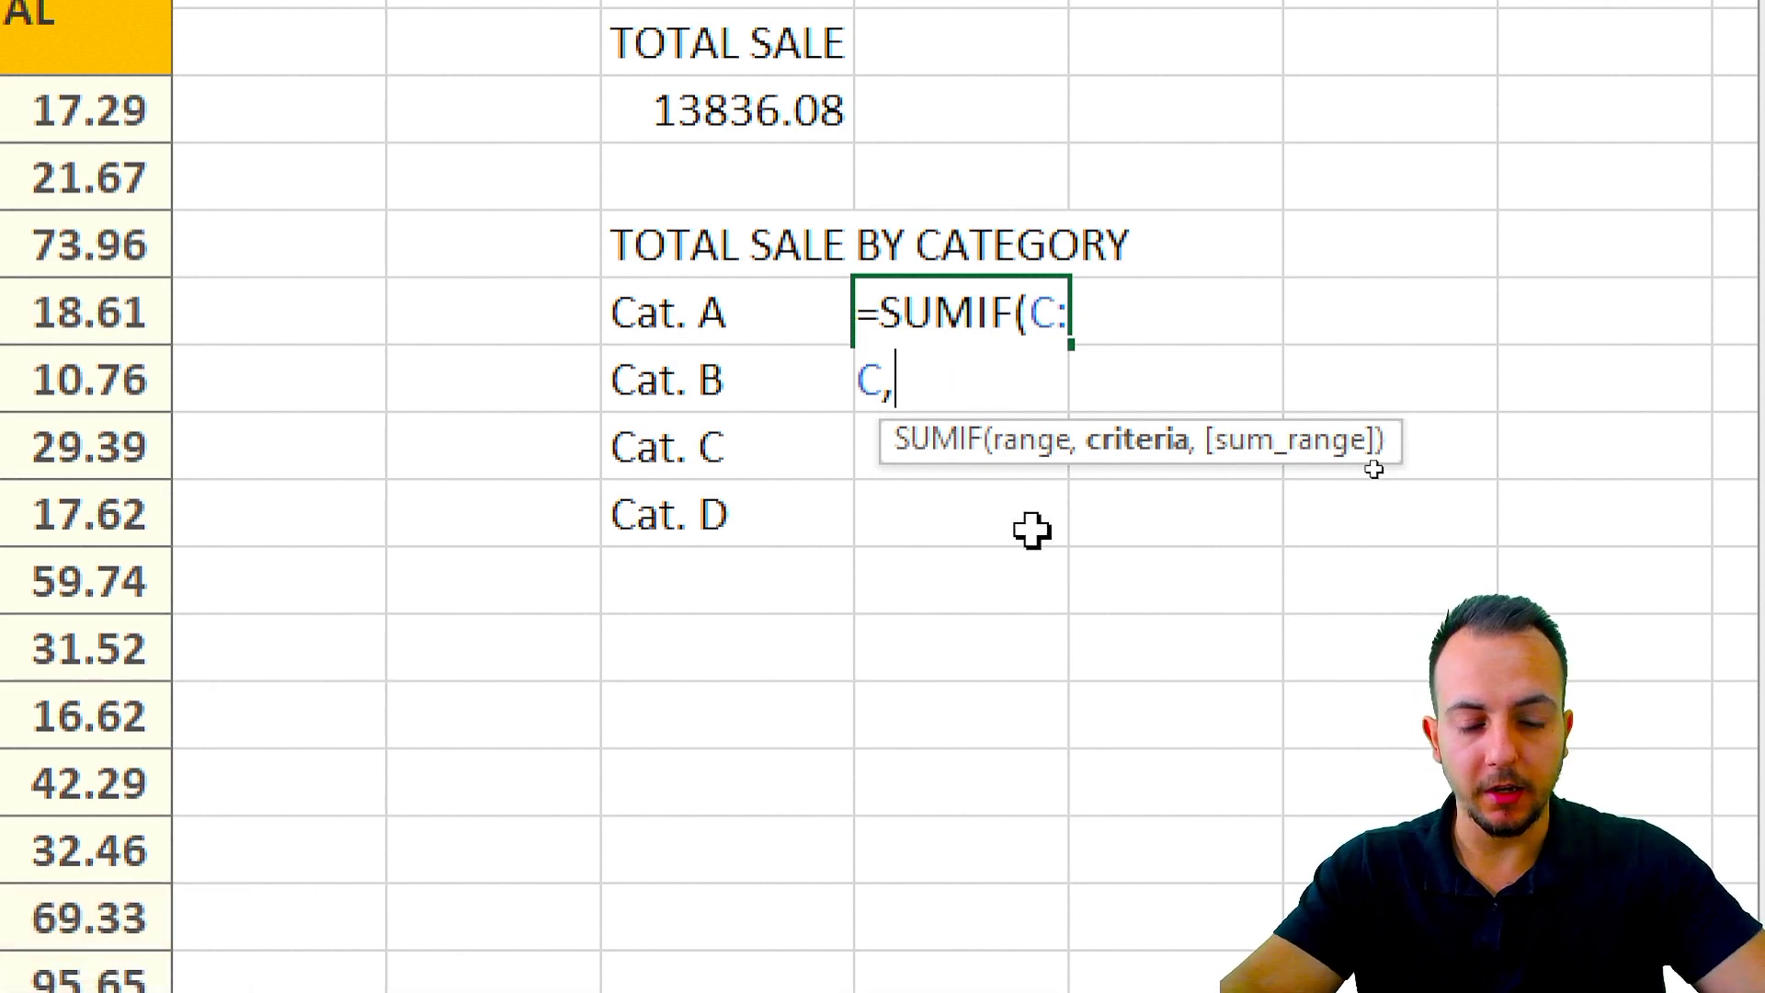
left_click(736, 339)
type(",")
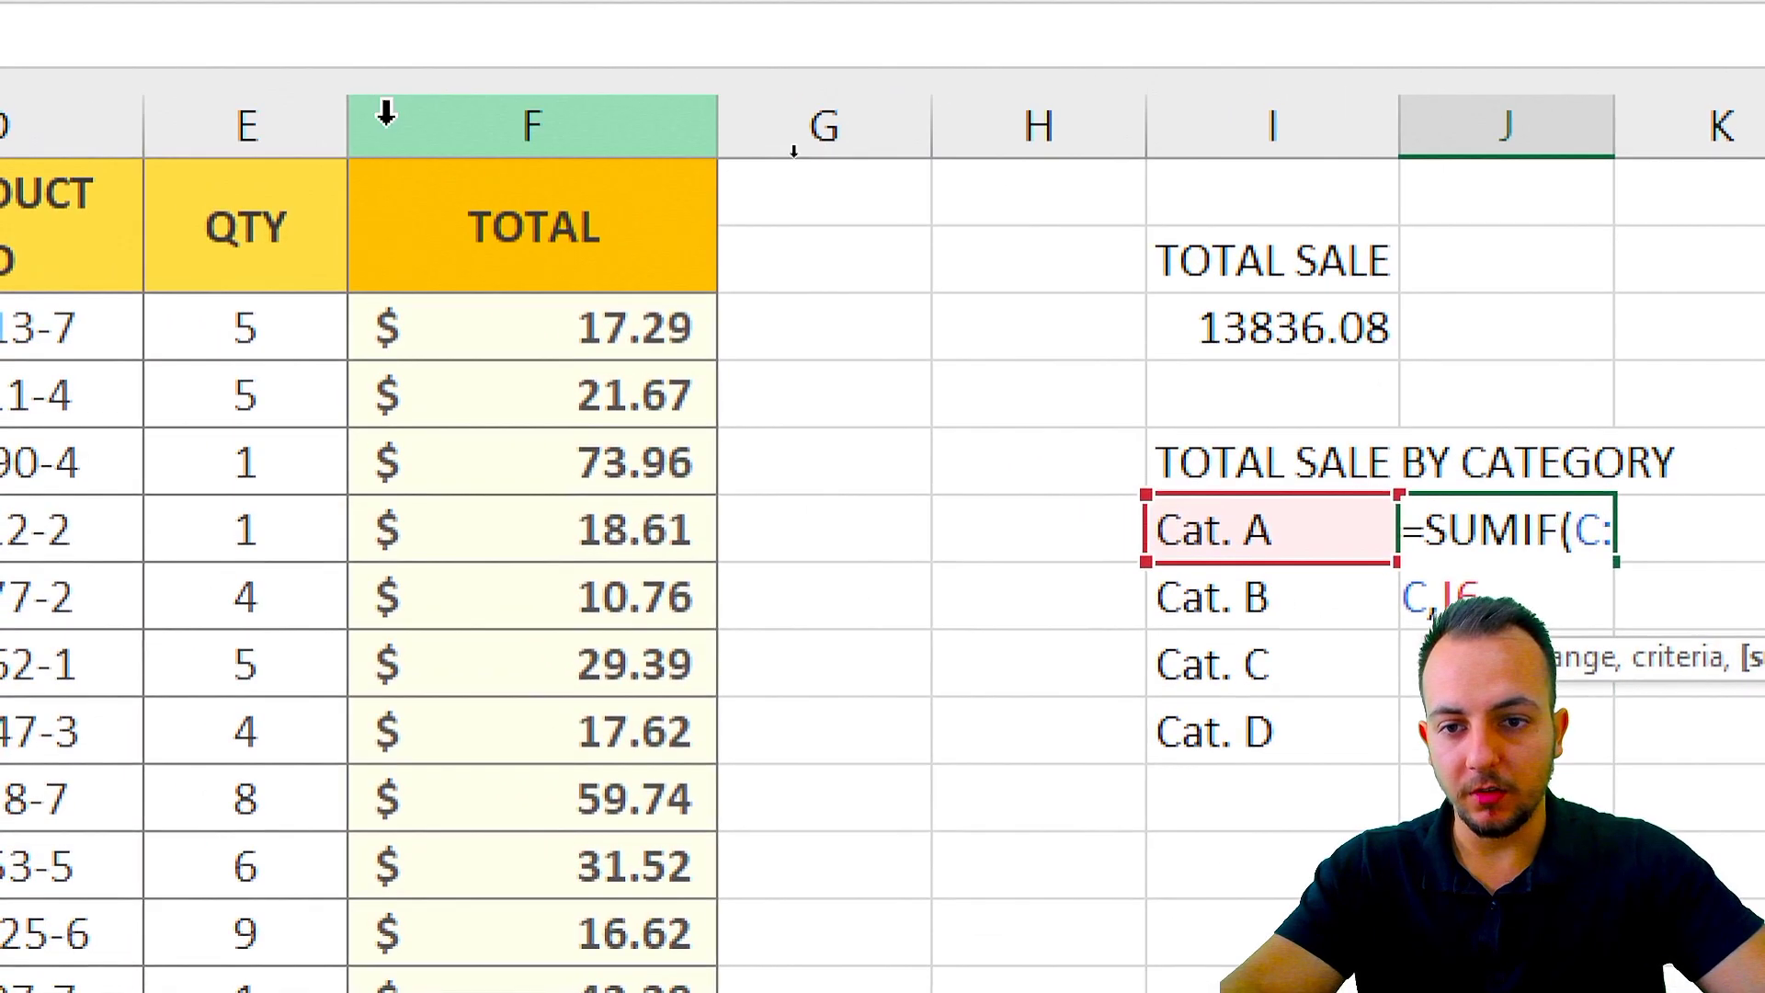
left_click(298, 6)
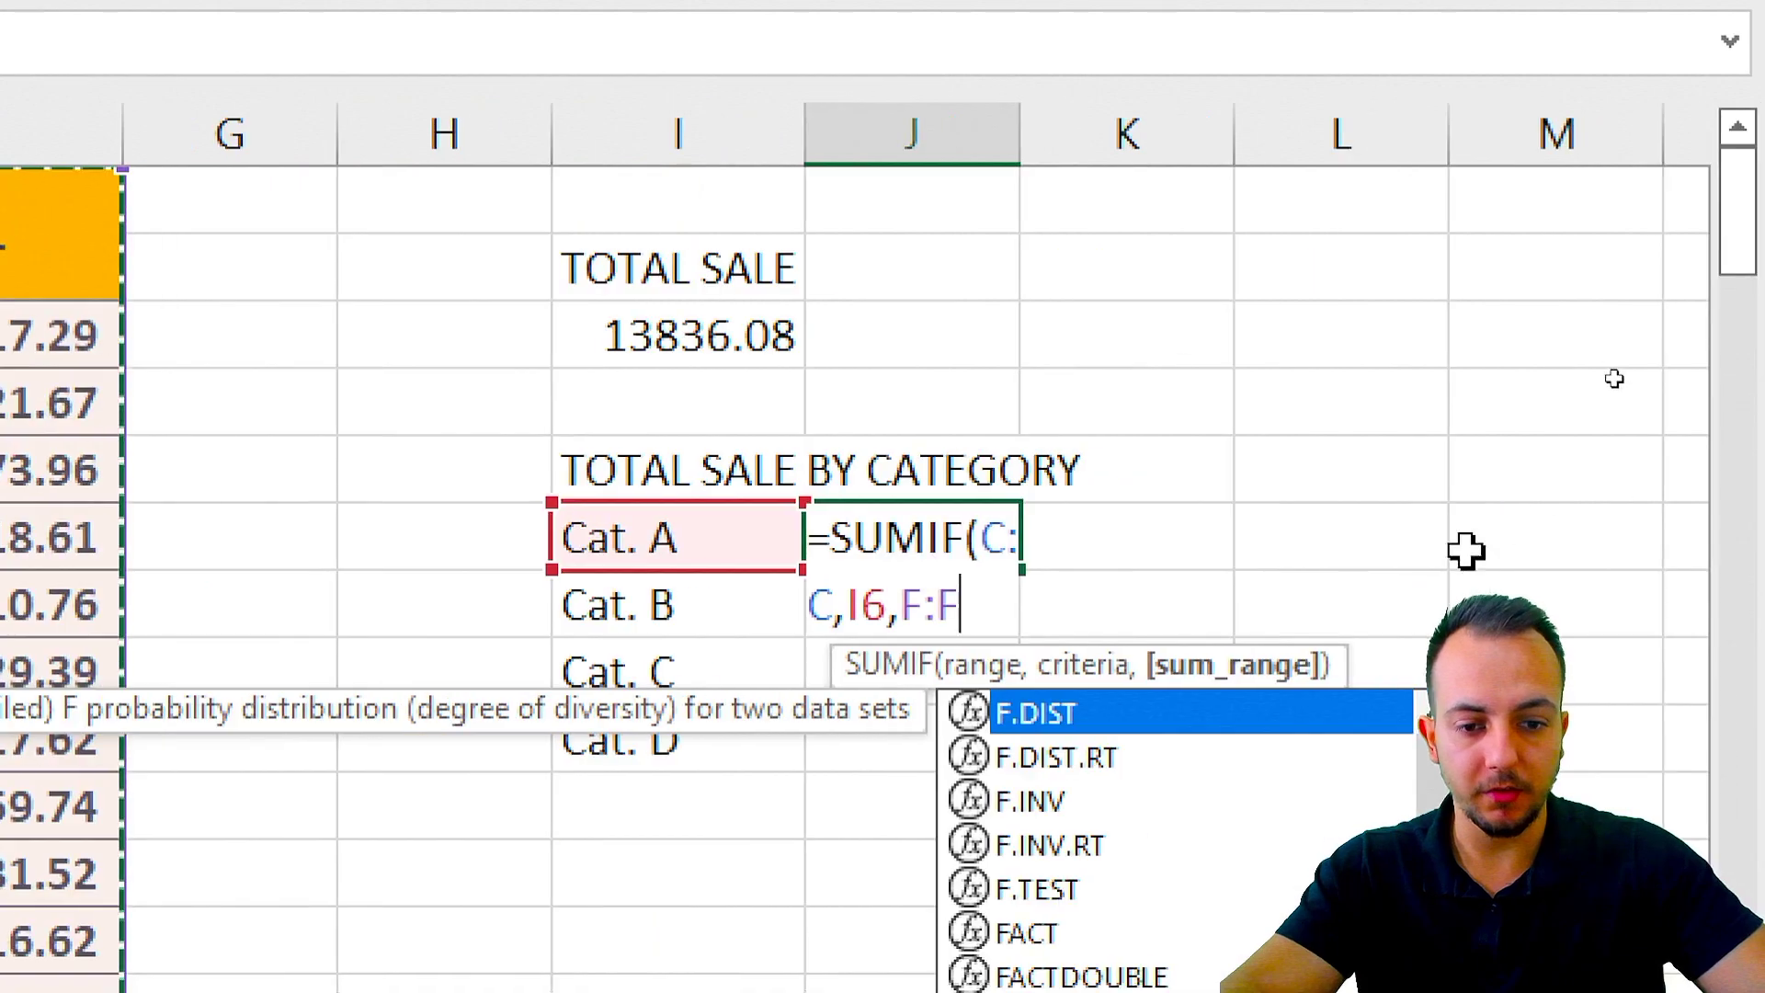
type(")")
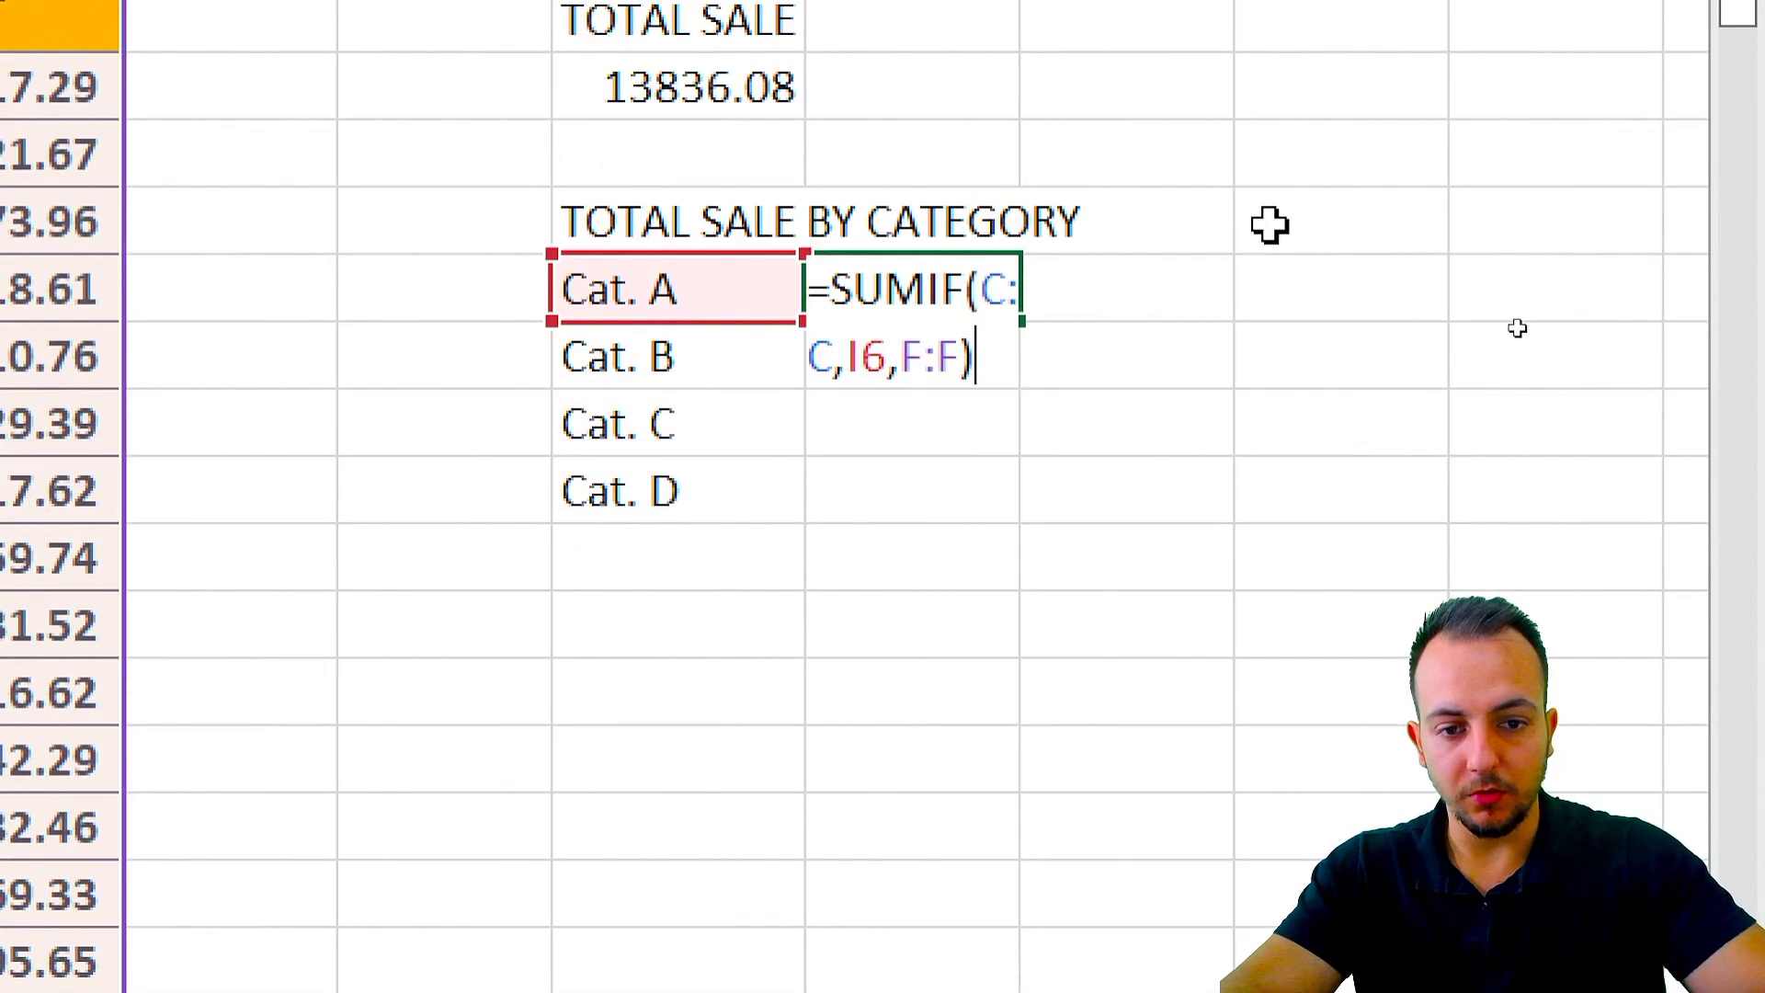
key("Return")
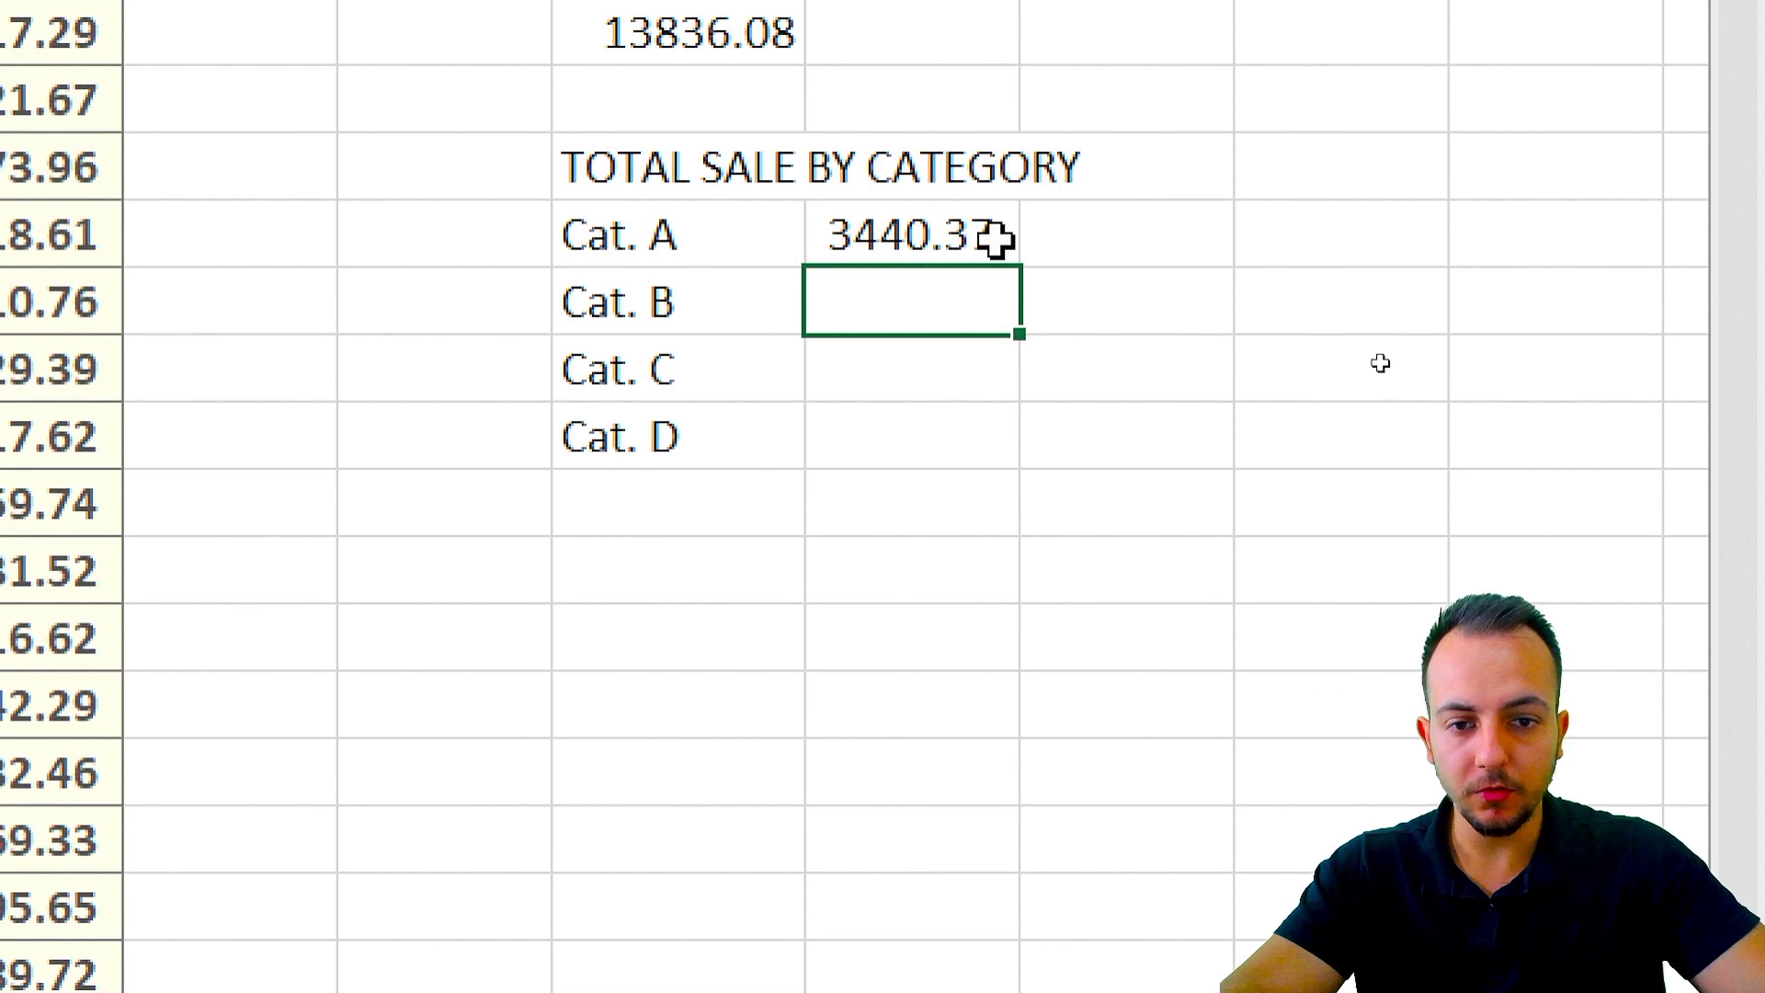
- Fill the Cat. A SUMIF down to J9, giving 3660.56, 3425.96 and 3309.19
left_click(995, 237)
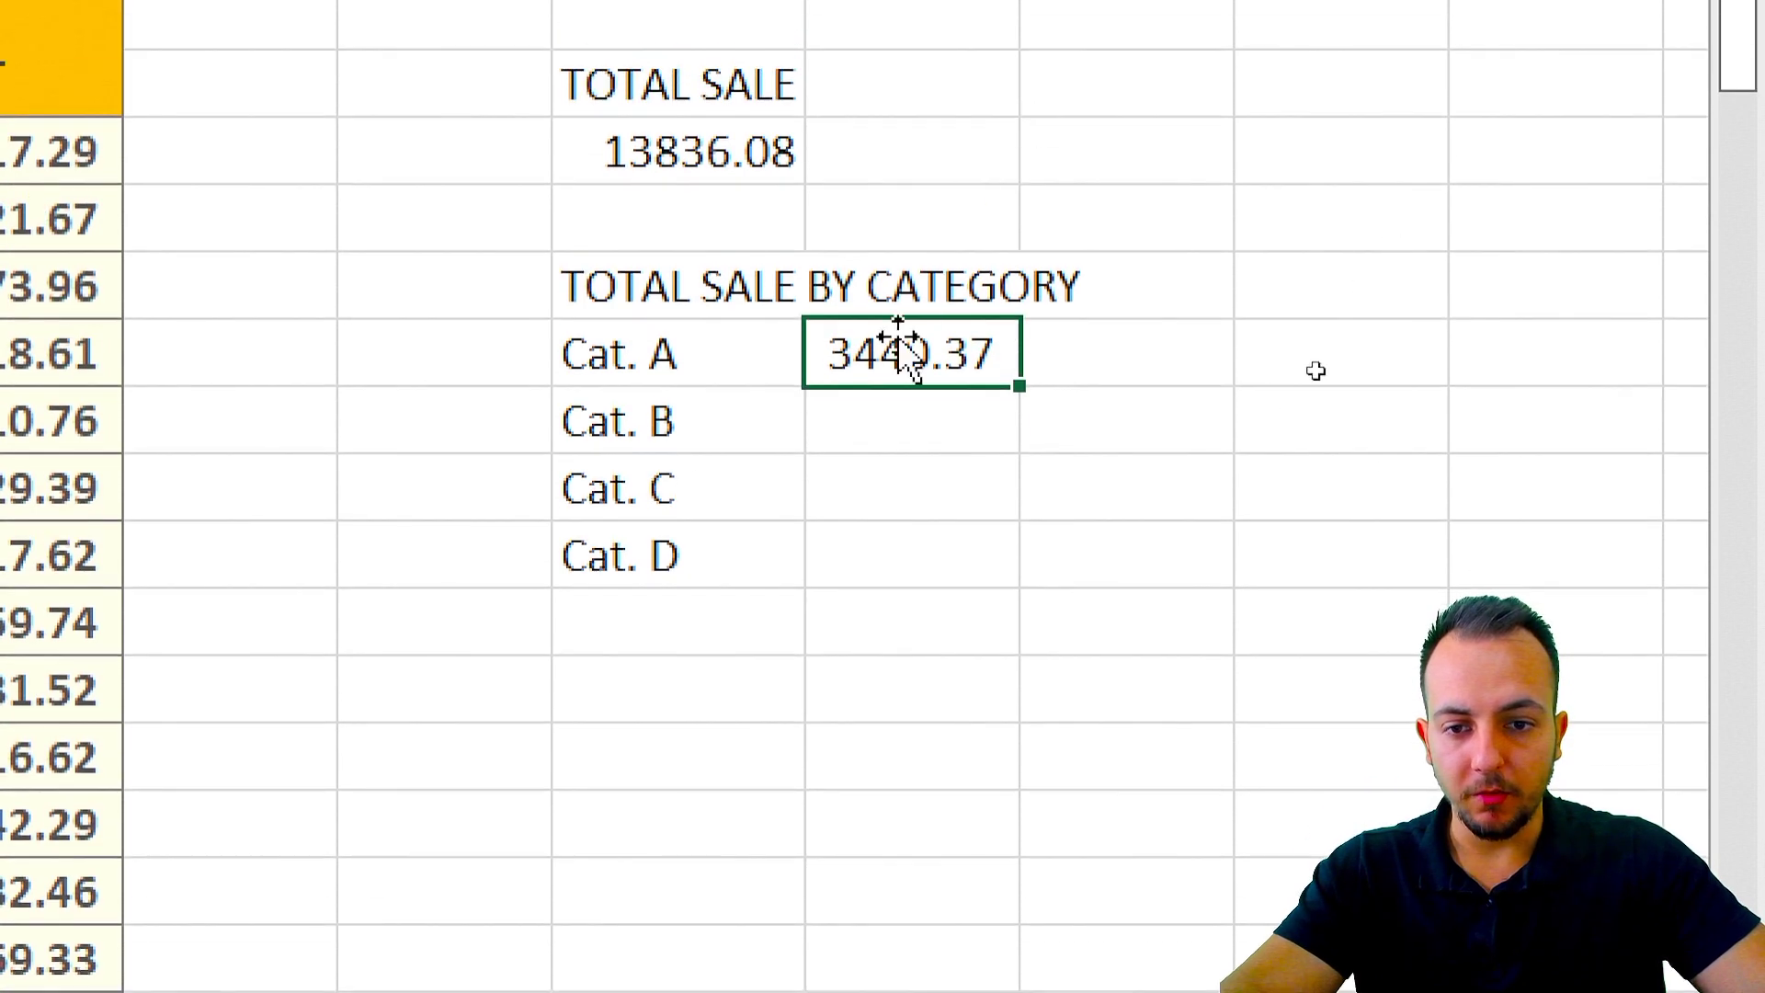
left_click(870, 419)
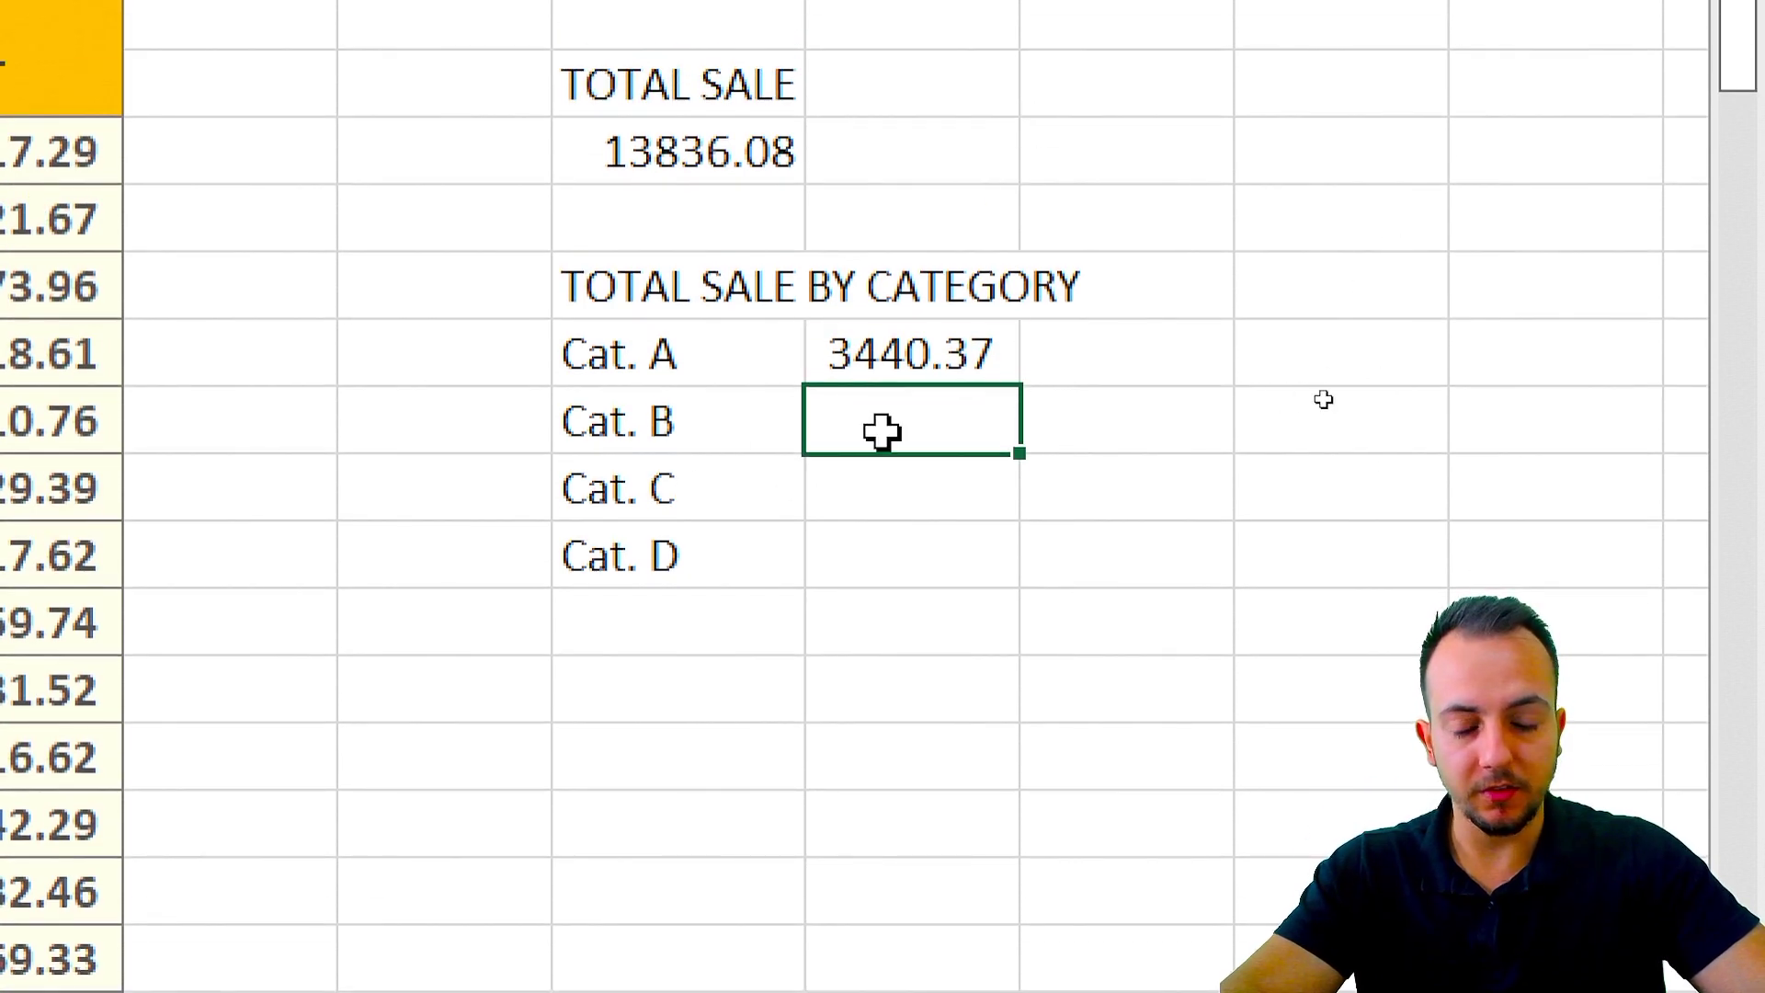
left_click_drag(711, 421, 931, 405)
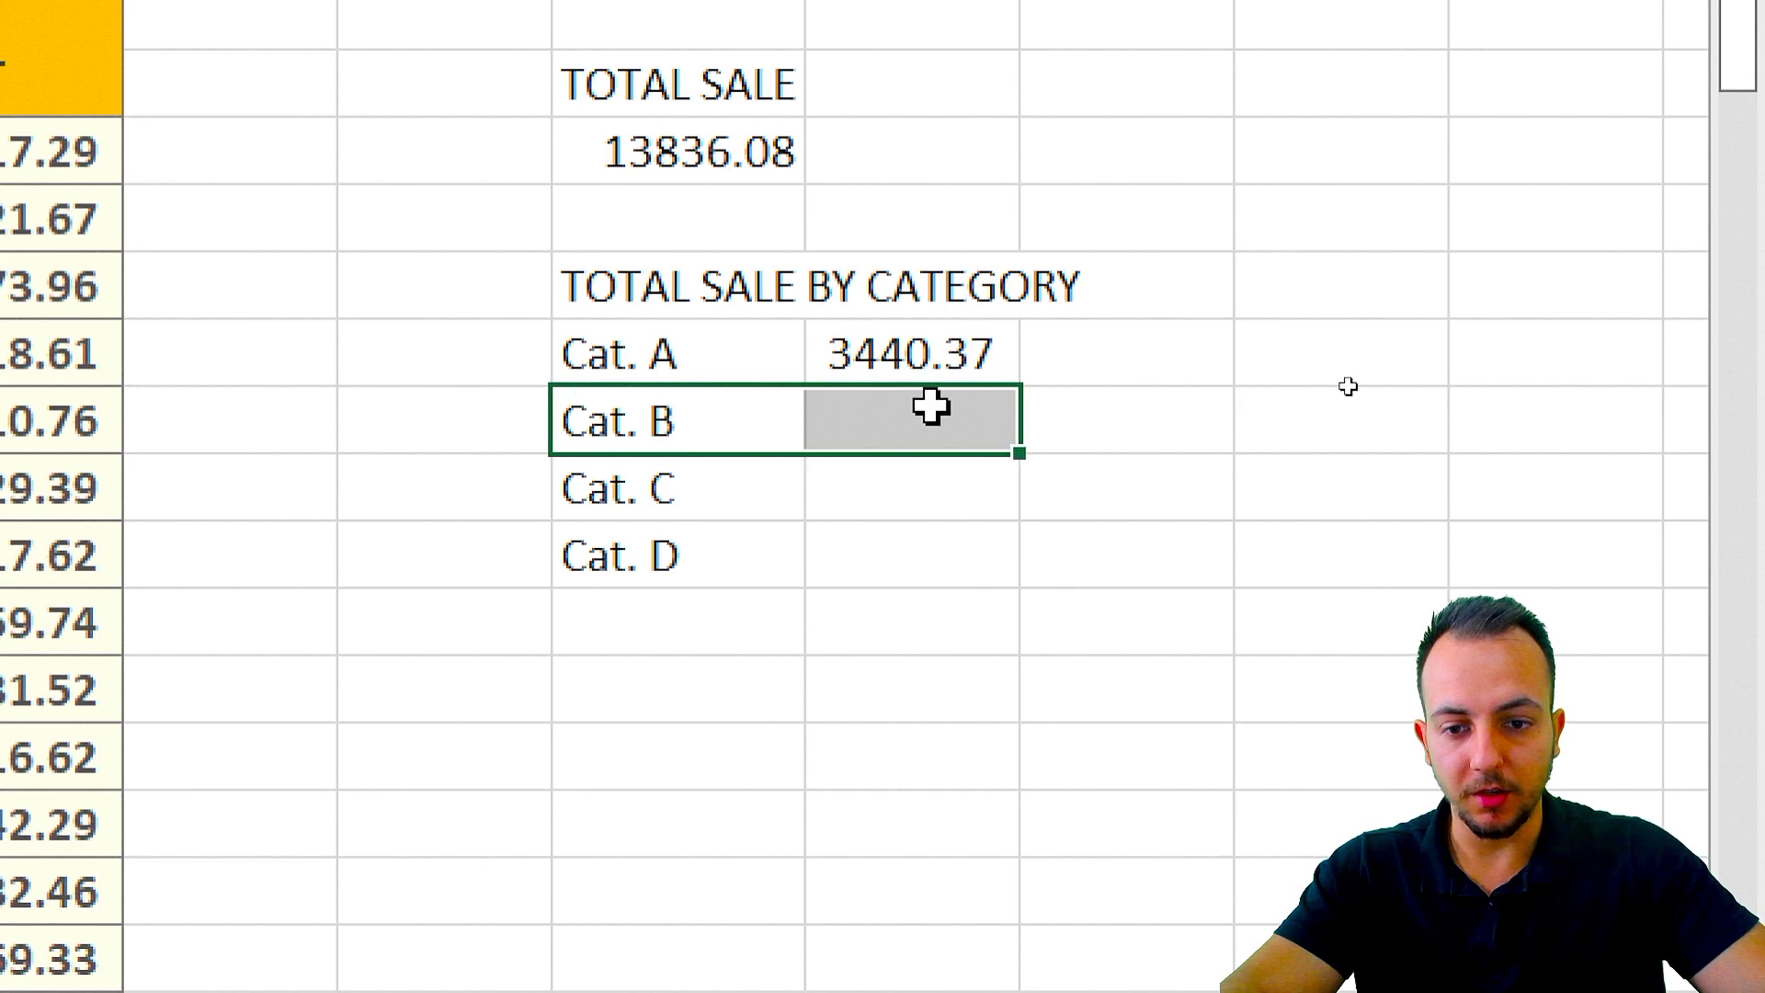
left_click_drag(689, 501, 1057, 551)
left_click_drag(693, 552, 837, 543)
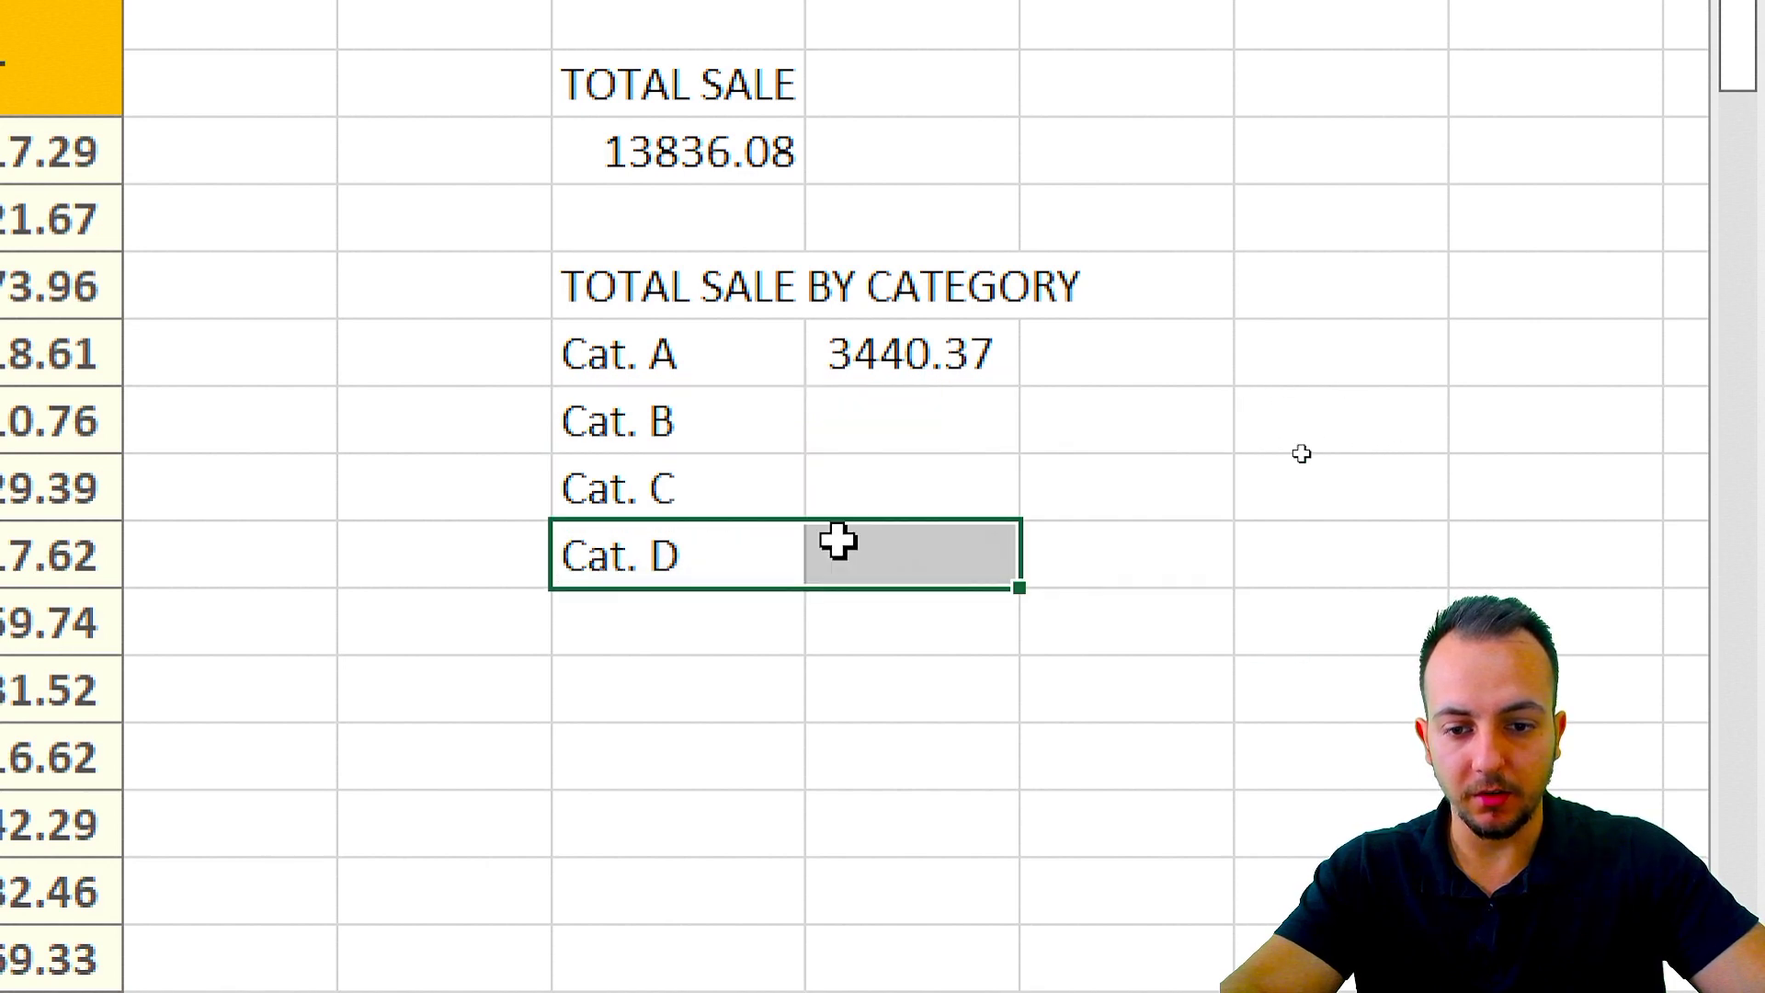
left_click(974, 361)
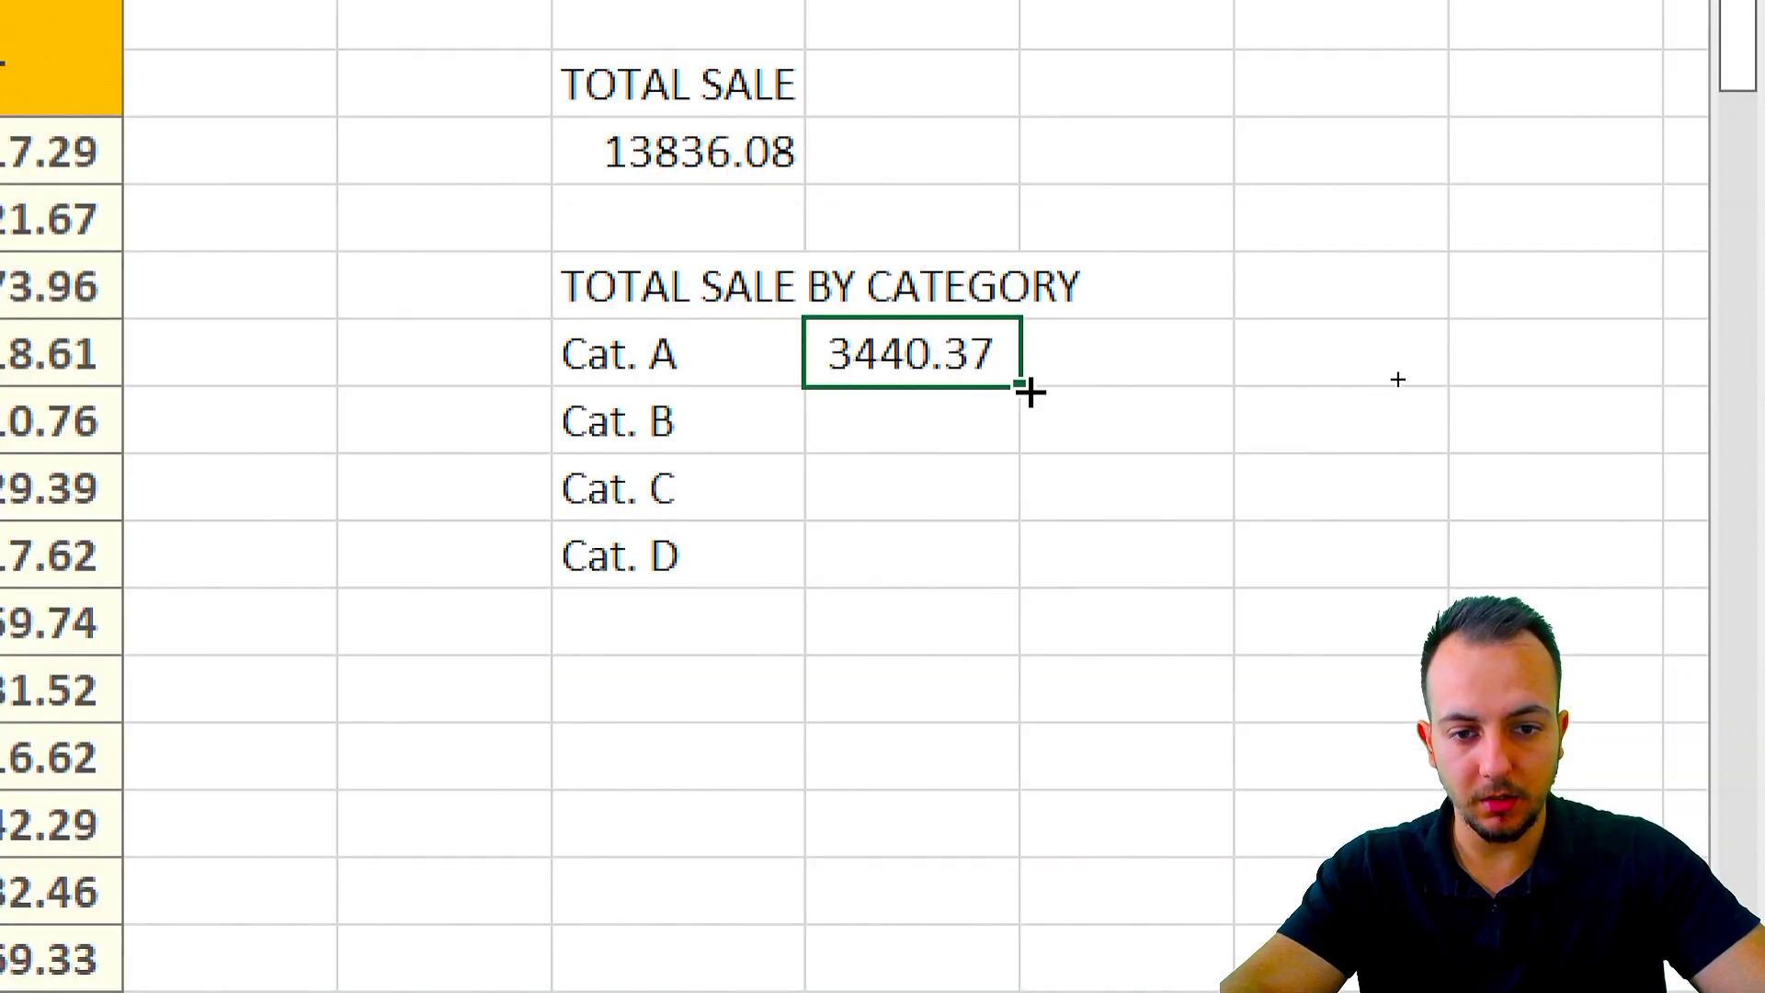
left_click_drag(1022, 384, 1001, 588)
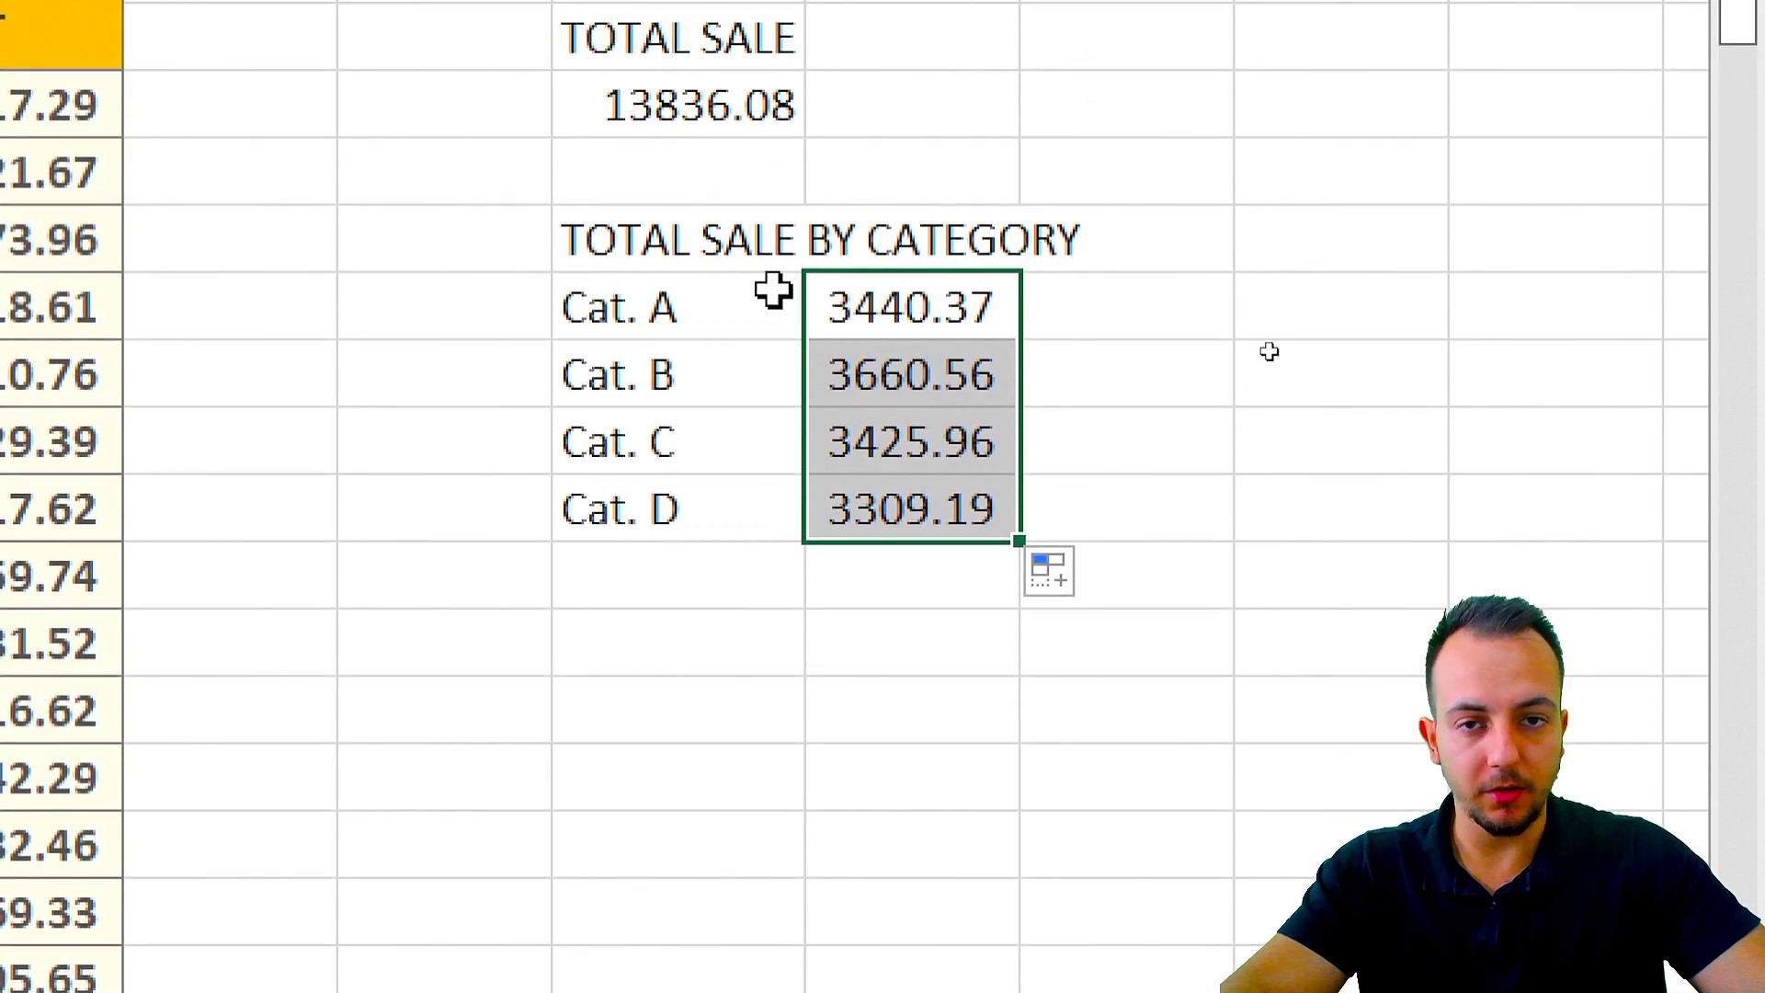
left_click_drag(772, 288, 843, 287)
left_click_drag(733, 375, 832, 375)
left_click_drag(705, 468, 832, 446)
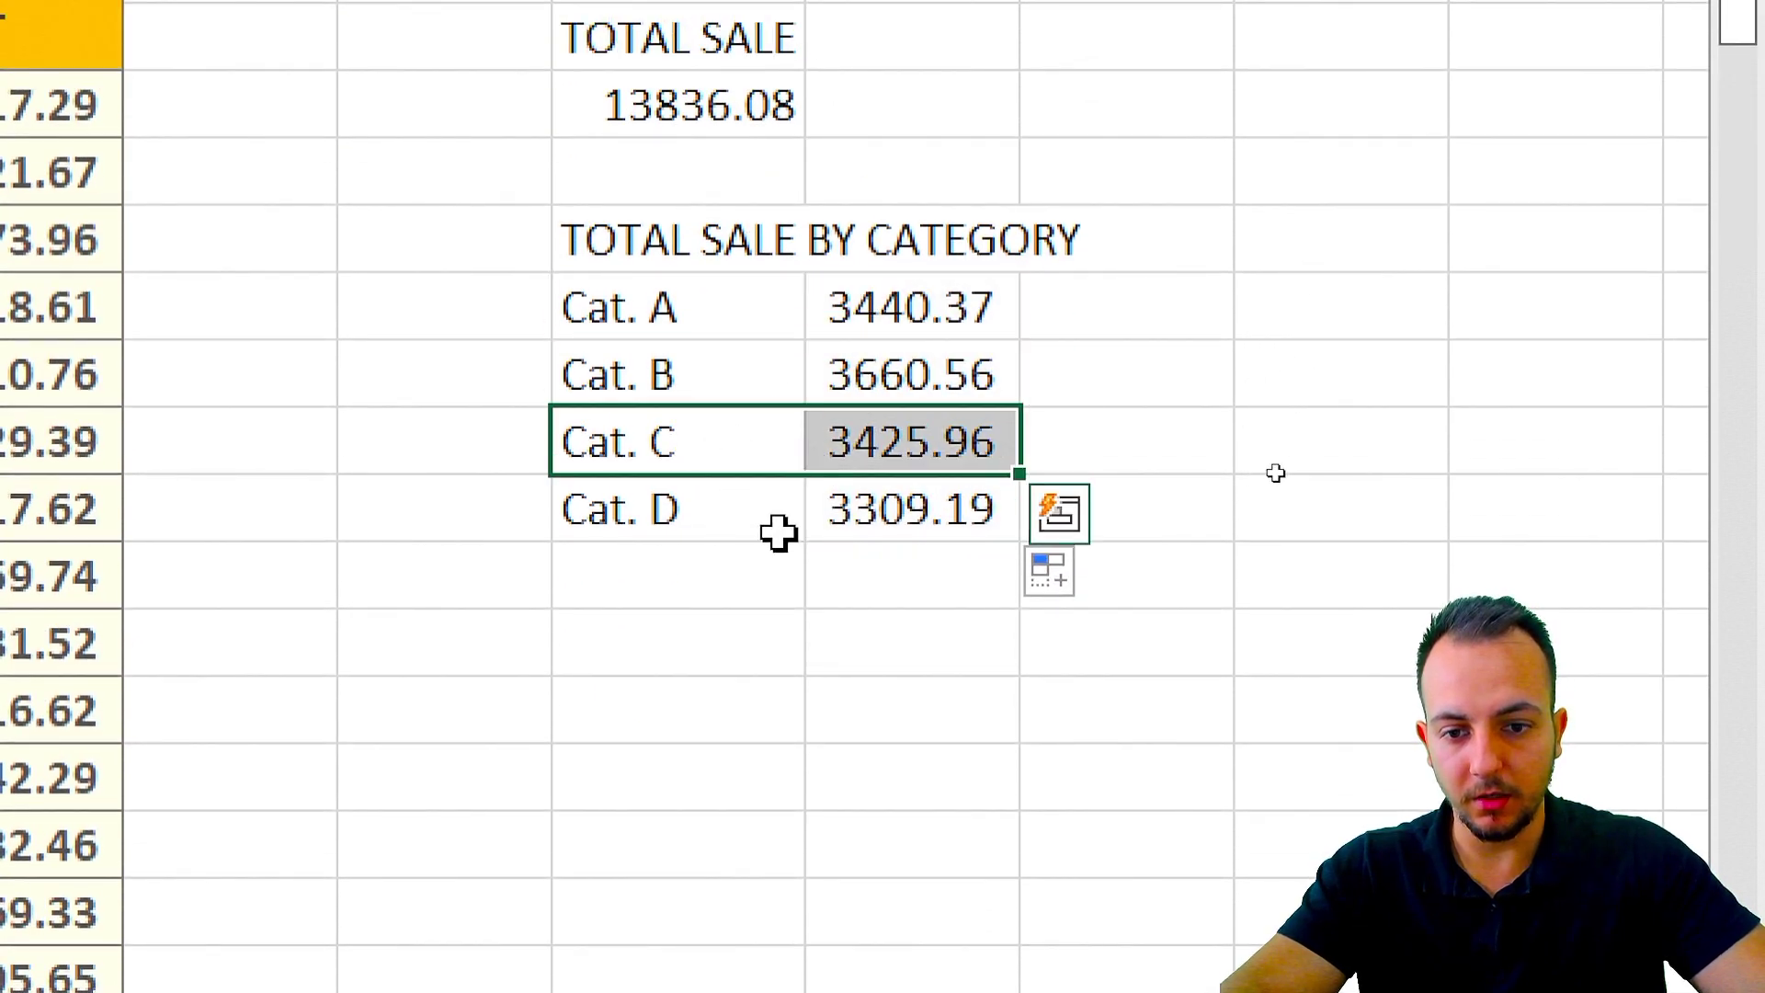
left_click(781, 620)
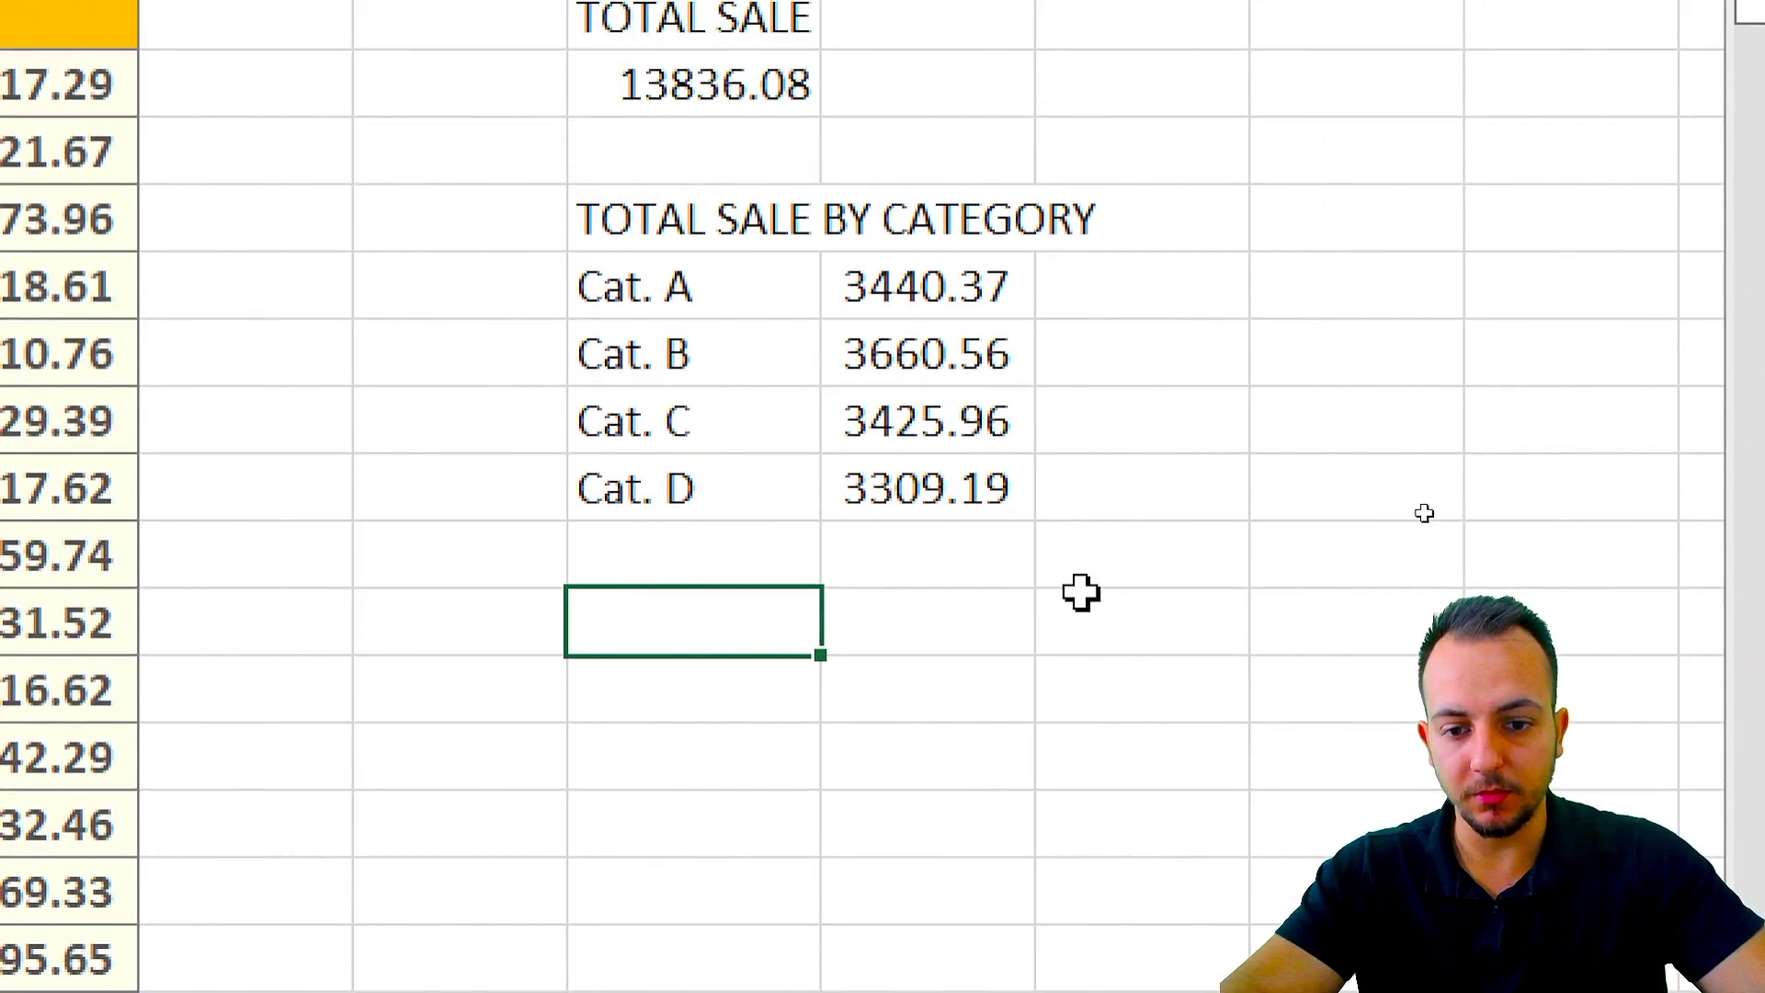
- Add a TOTAL label in I11 with =SUM(J6:J9) beside it, showing 13836.1
type("TOTAL")
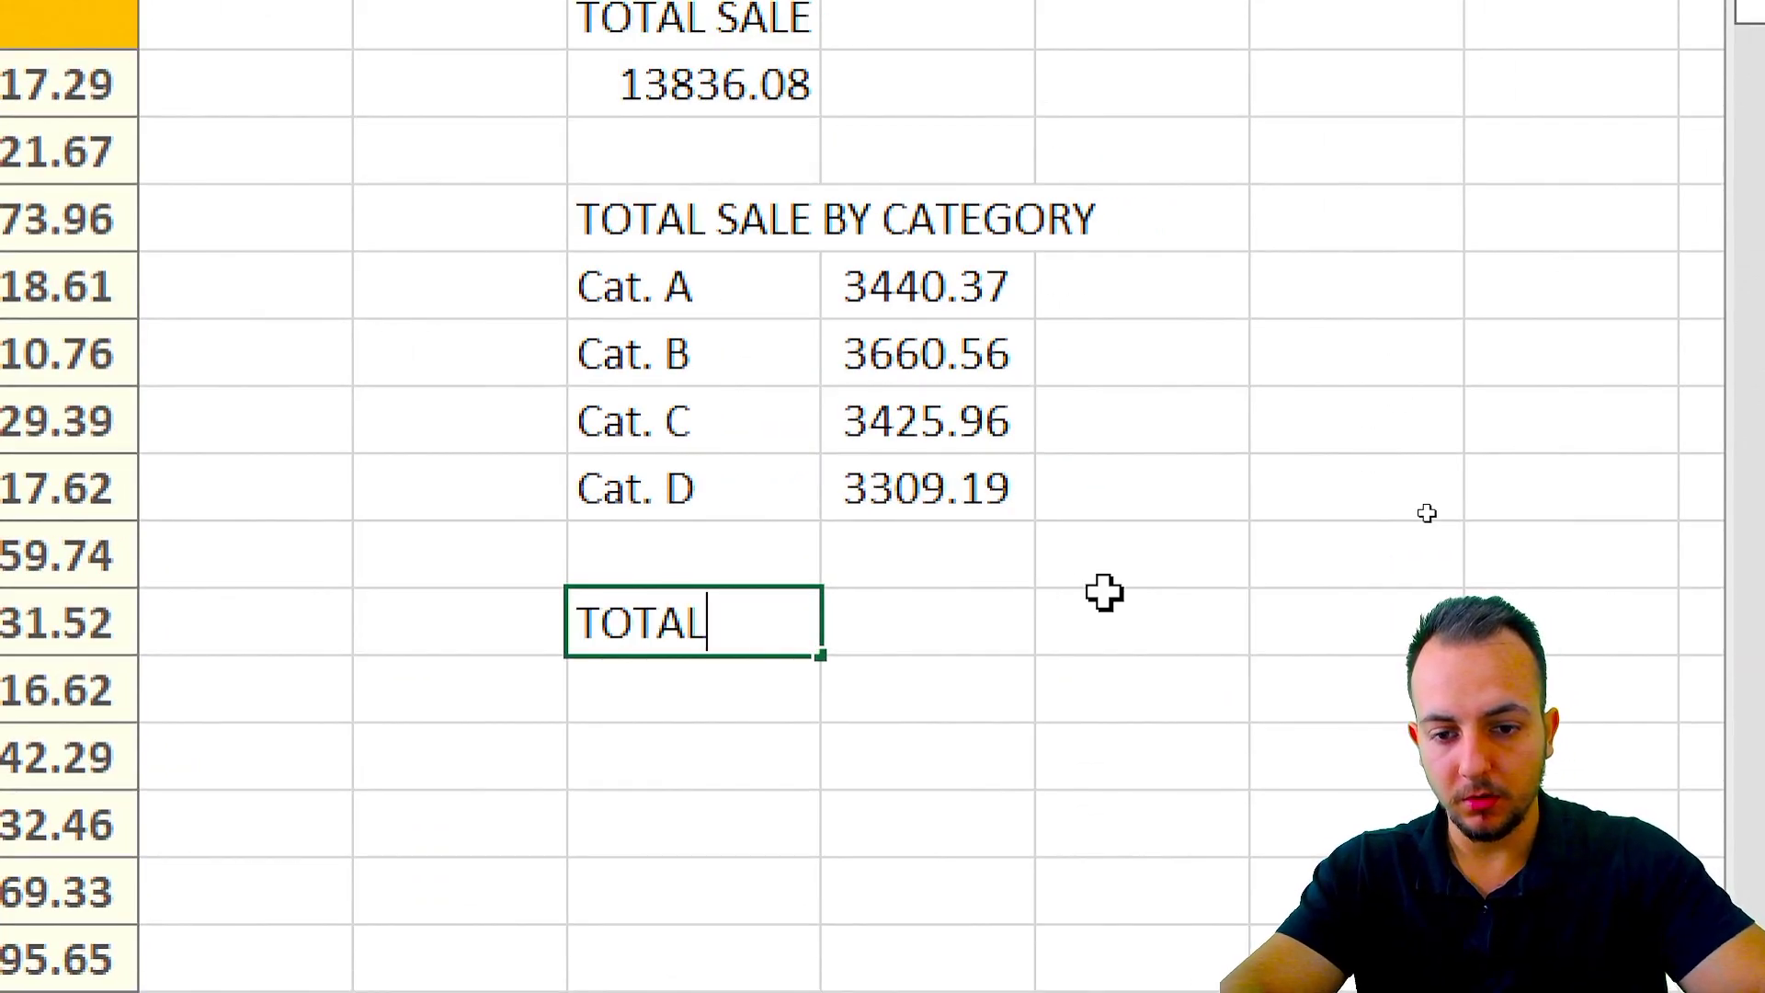
key("Return")
left_click(1017, 611)
type("=su")
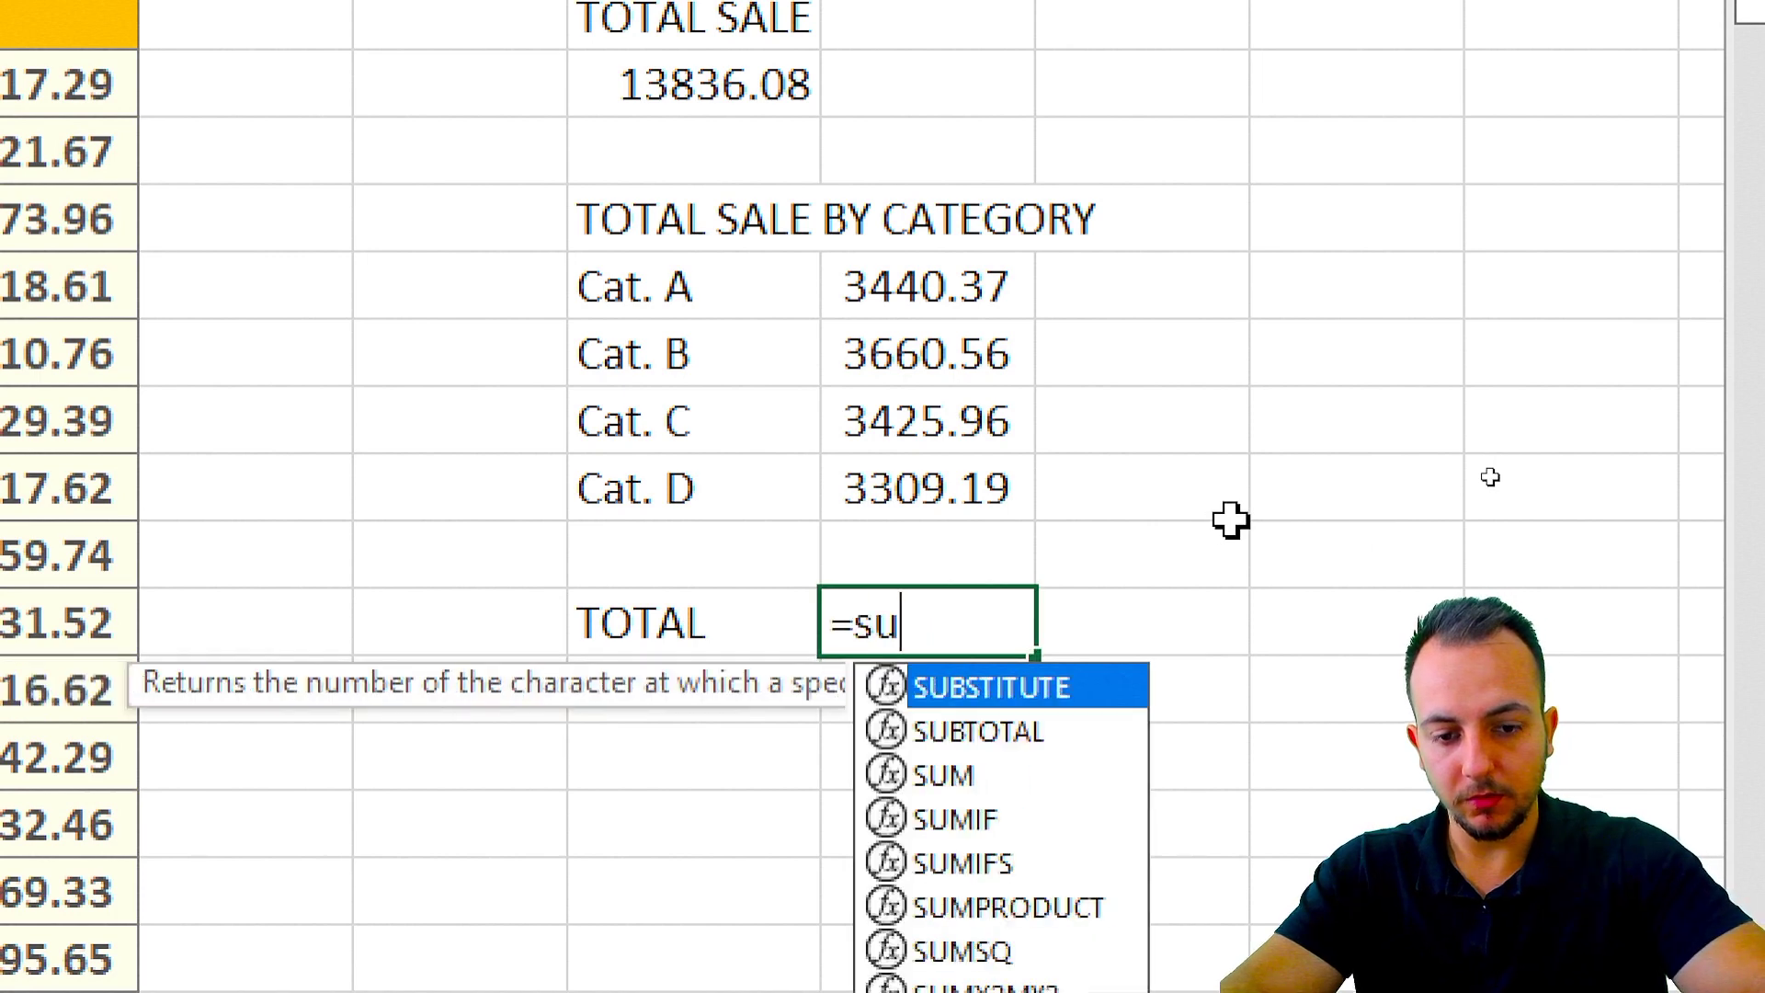
type("m")
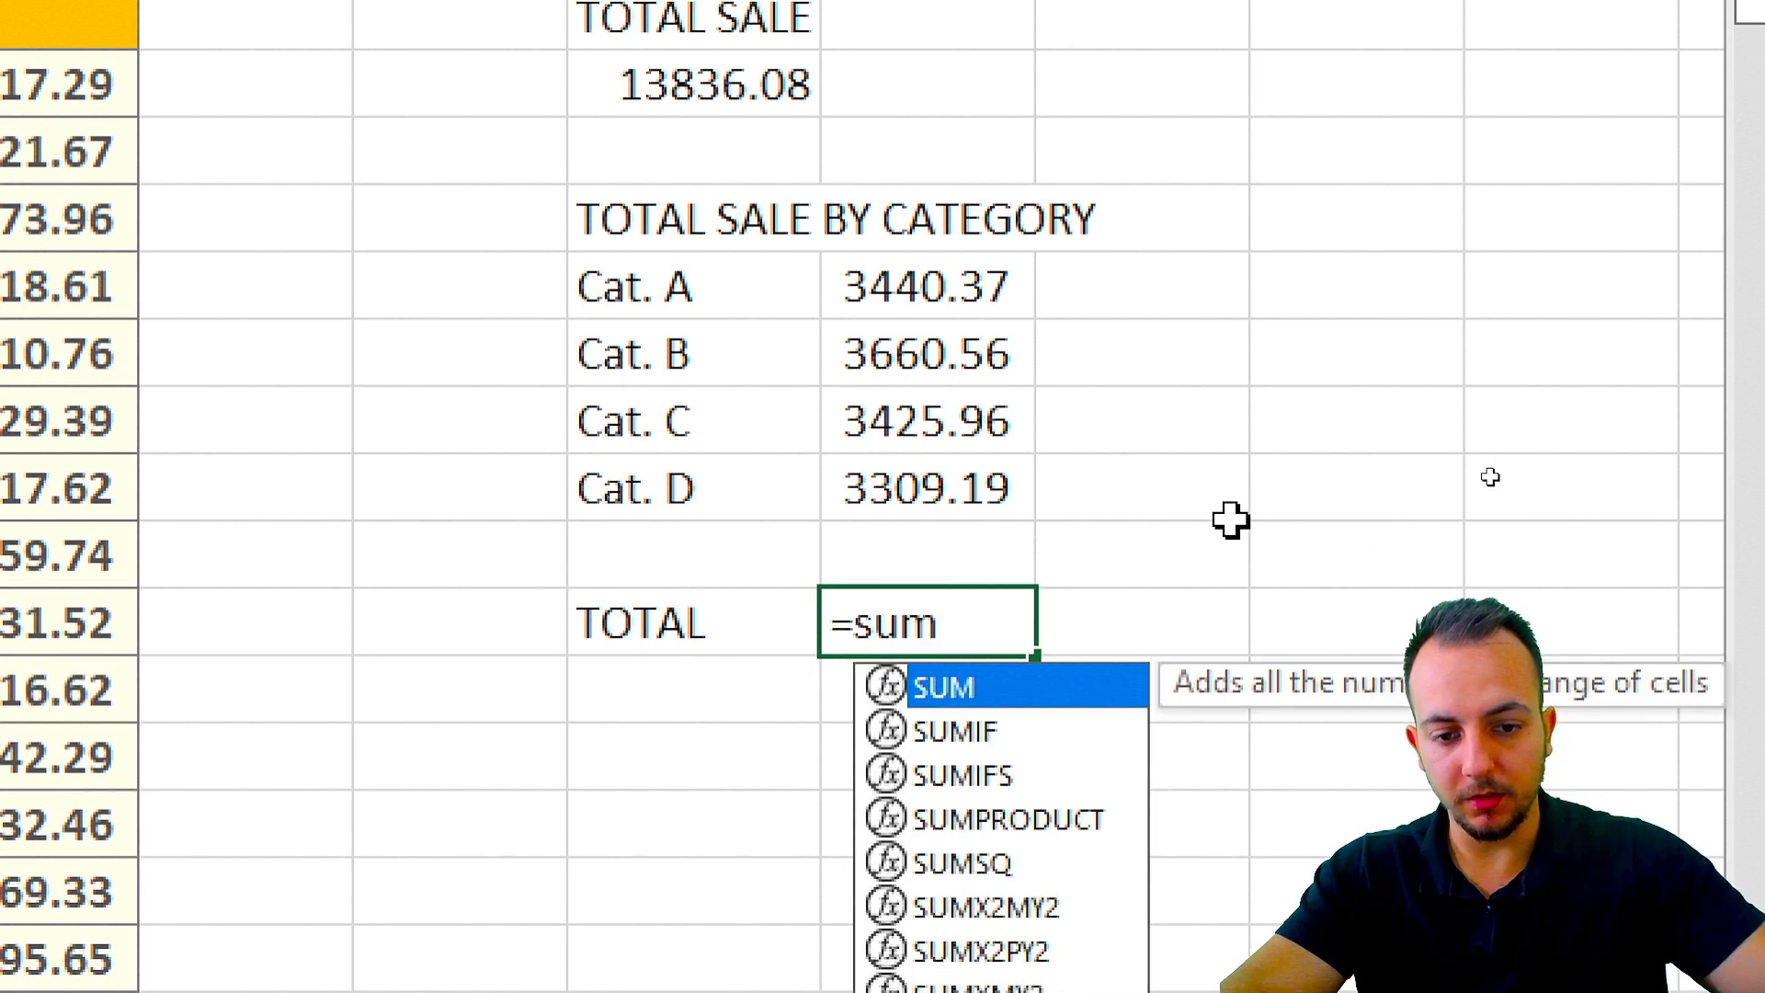
double_click(963, 696)
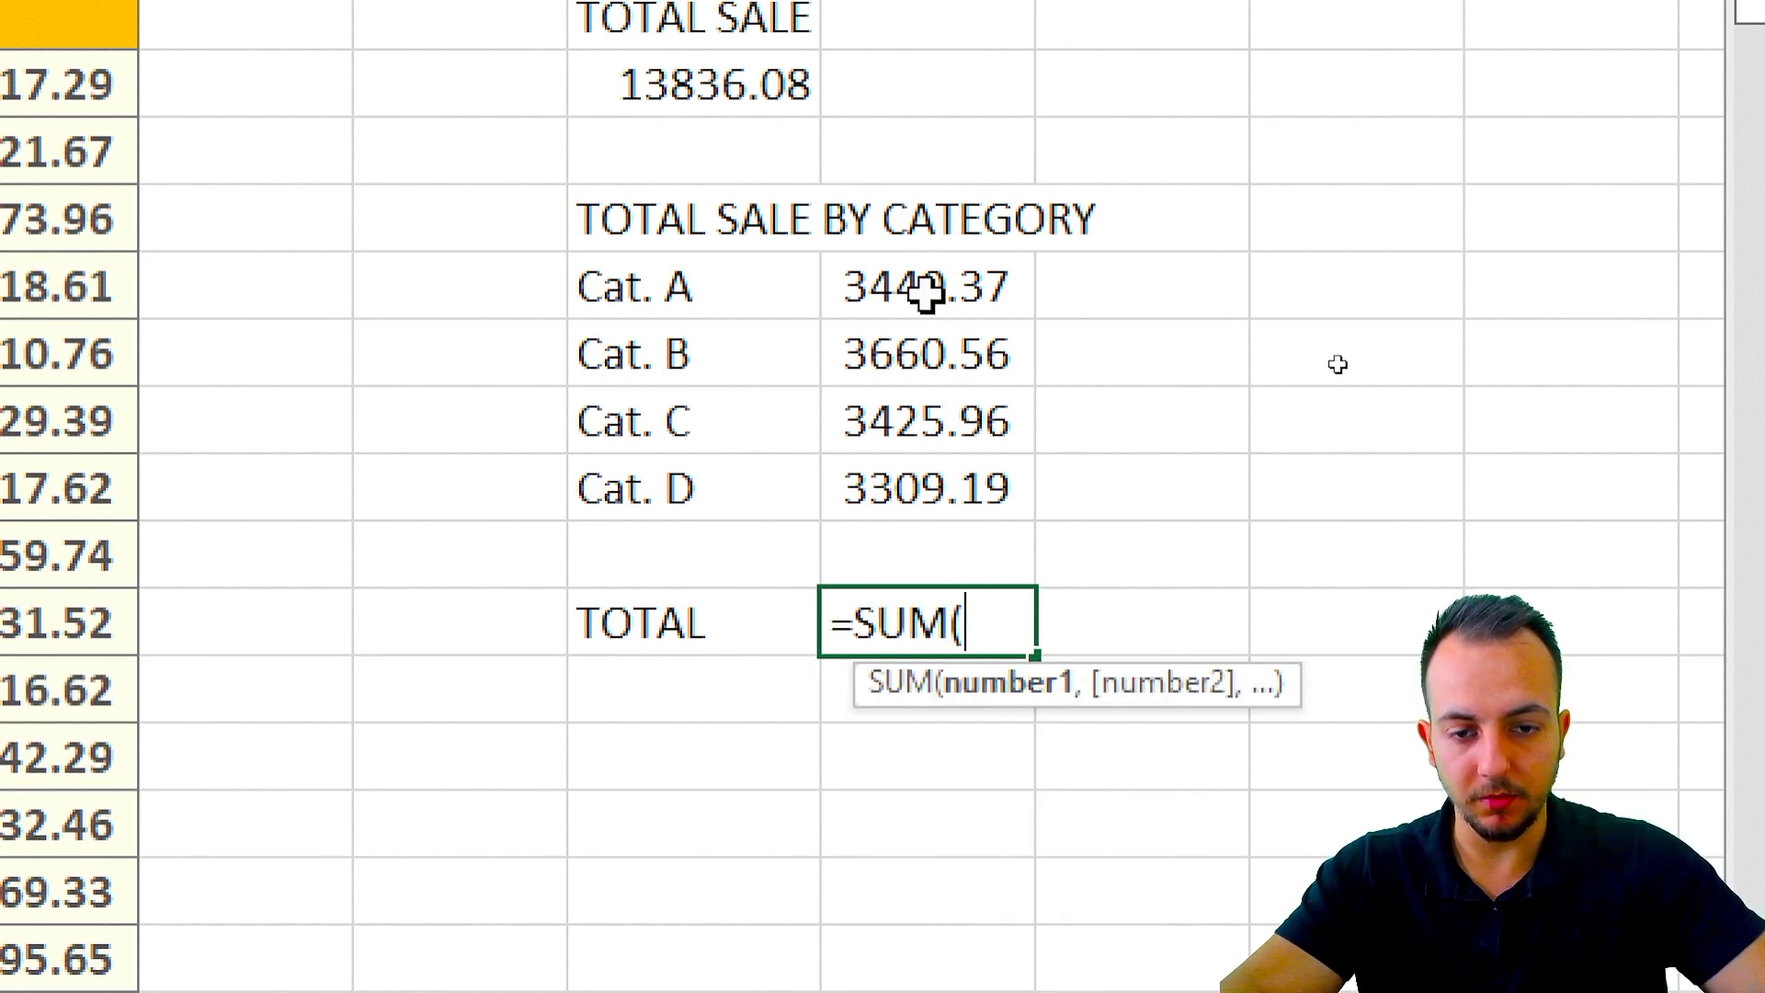
left_click_drag(924, 293, 931, 497)
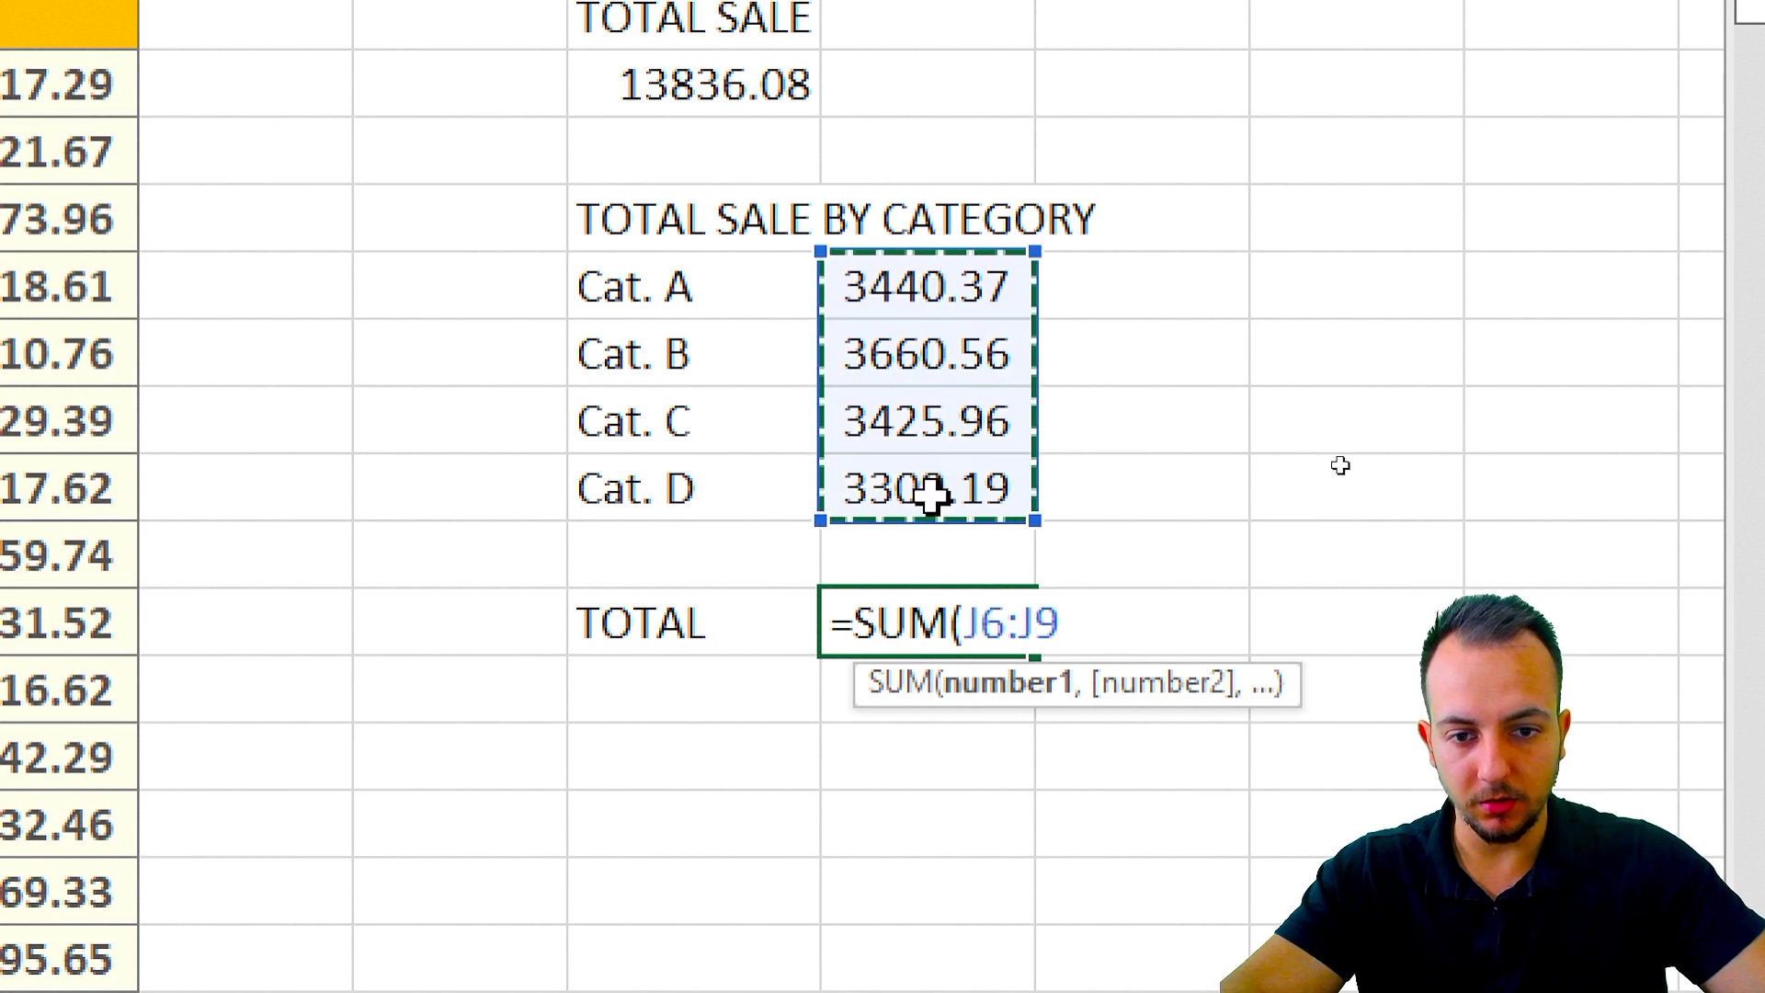
key("Return")
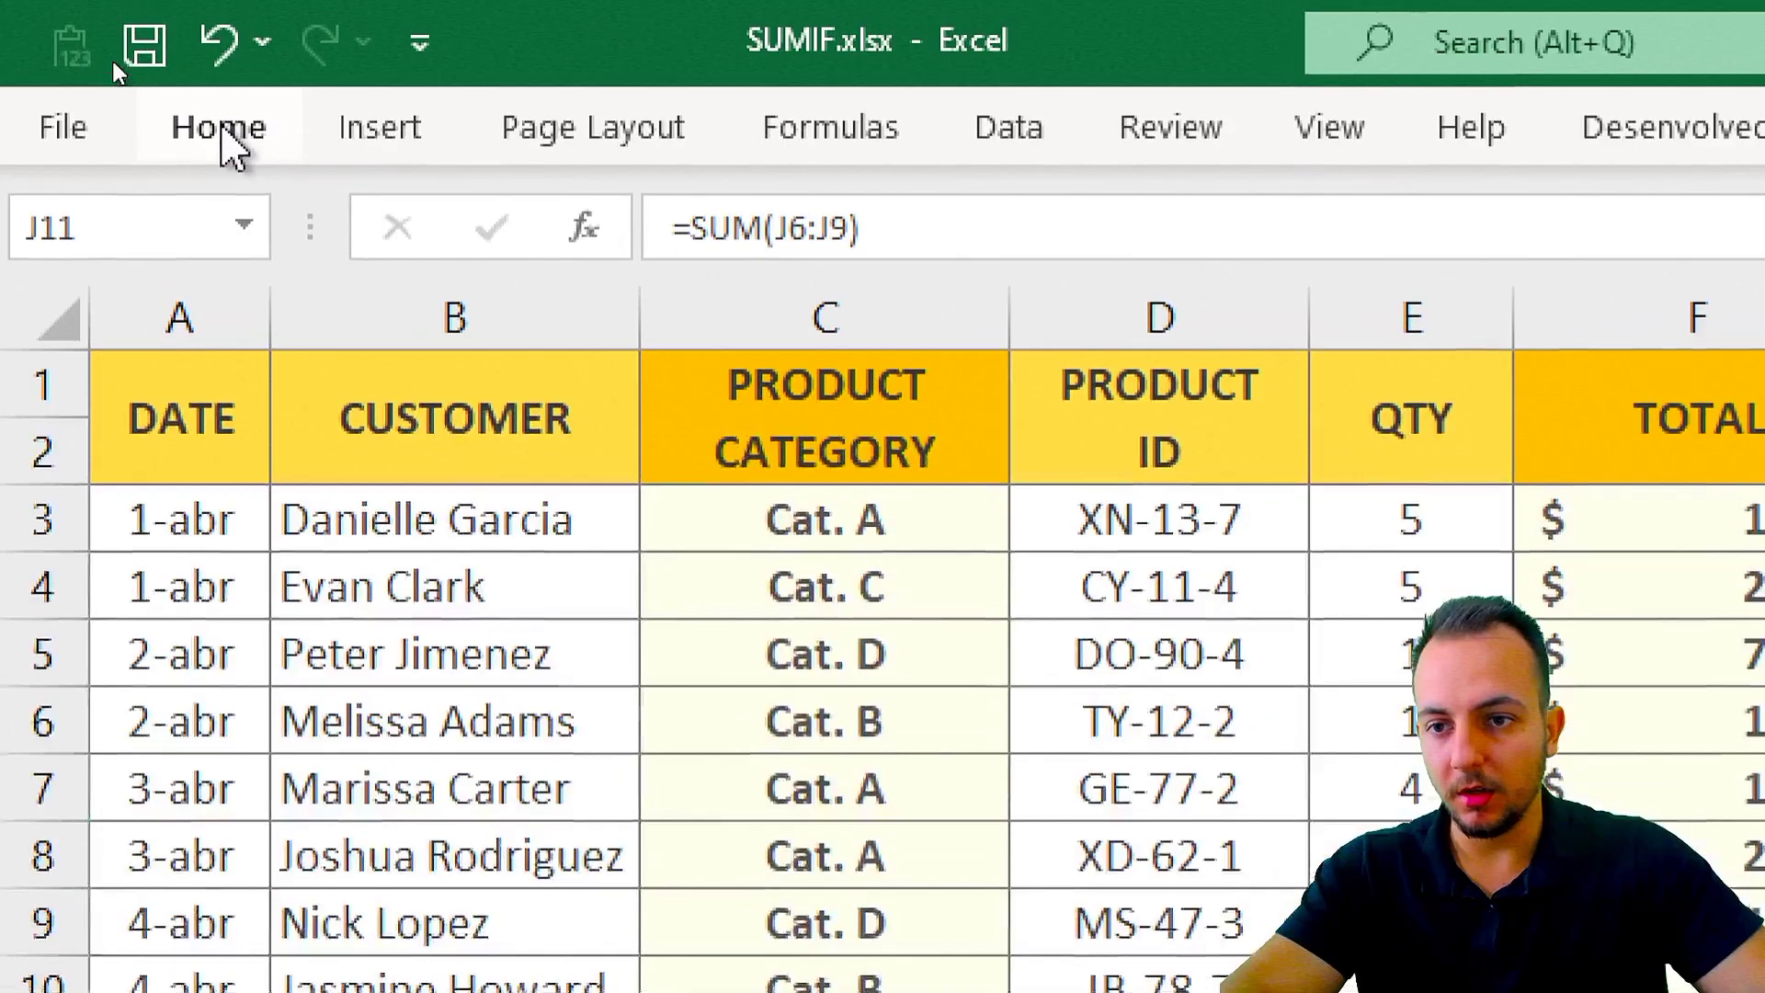
- Open the number formatting options to show the TOTAL value with two decimal places
left_click(224, 138)
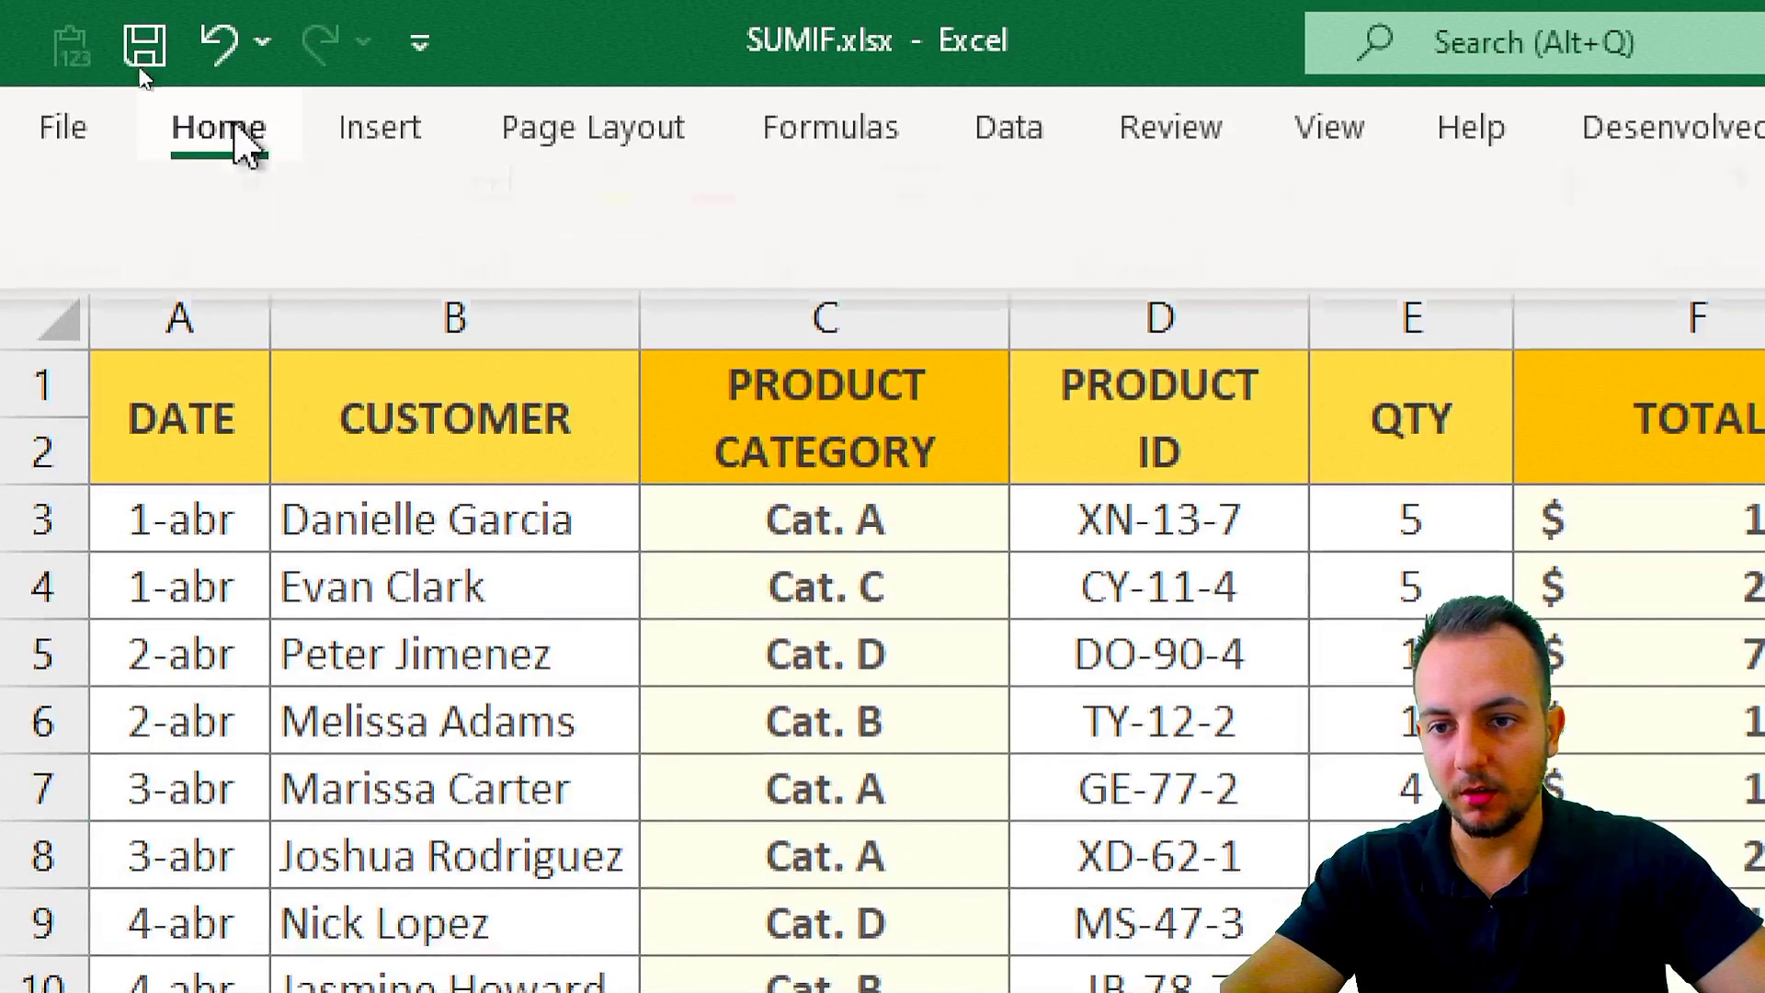